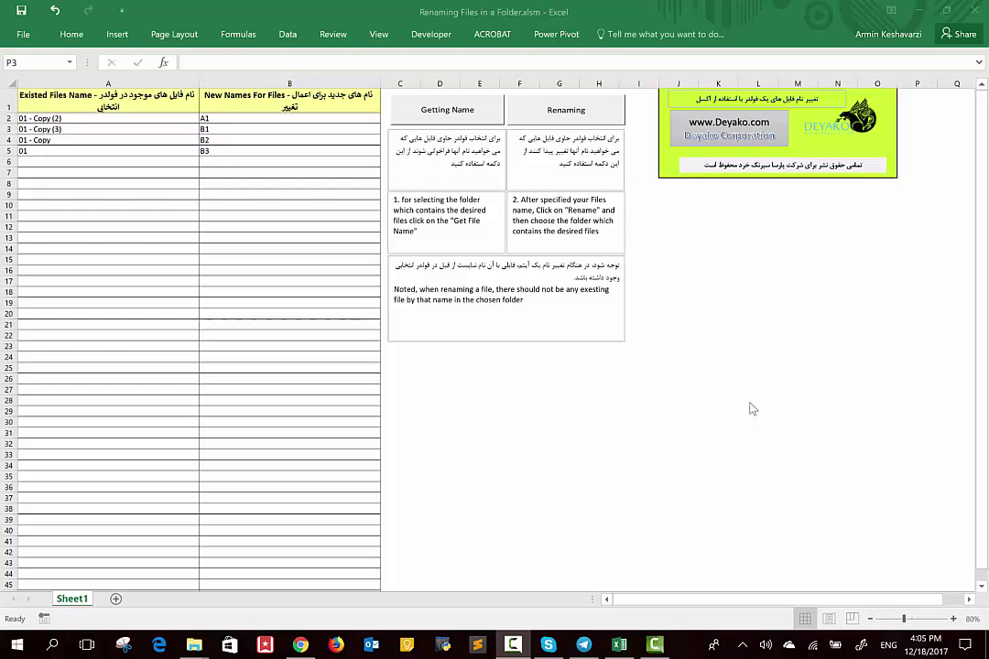
# Step: Show the Home ribbon's formatting commands above the Renaming Files in a Folder sheet
pyautogui.click(71, 34)
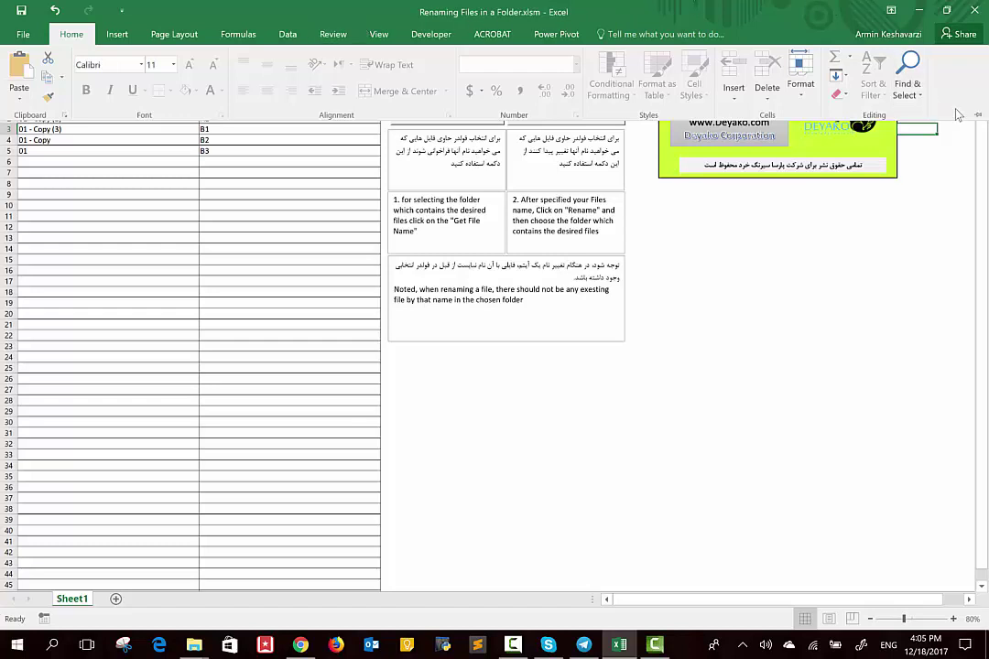
pyautogui.click(985, 122)
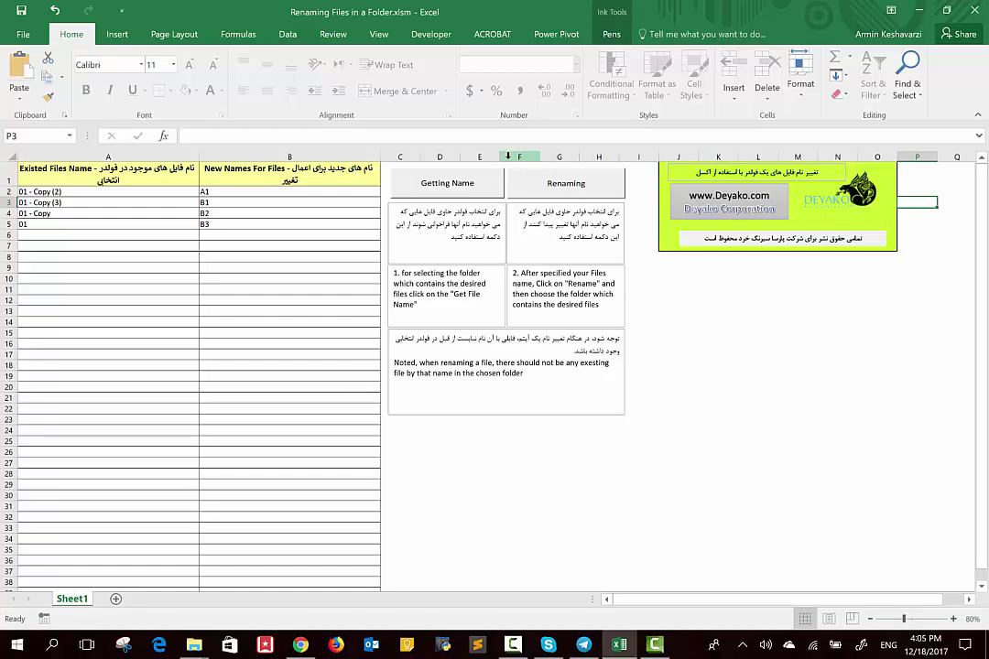
# Step: Review the existing file names in column A and new names A1–B3, then run Getting Name
pyautogui.click(122, 198)
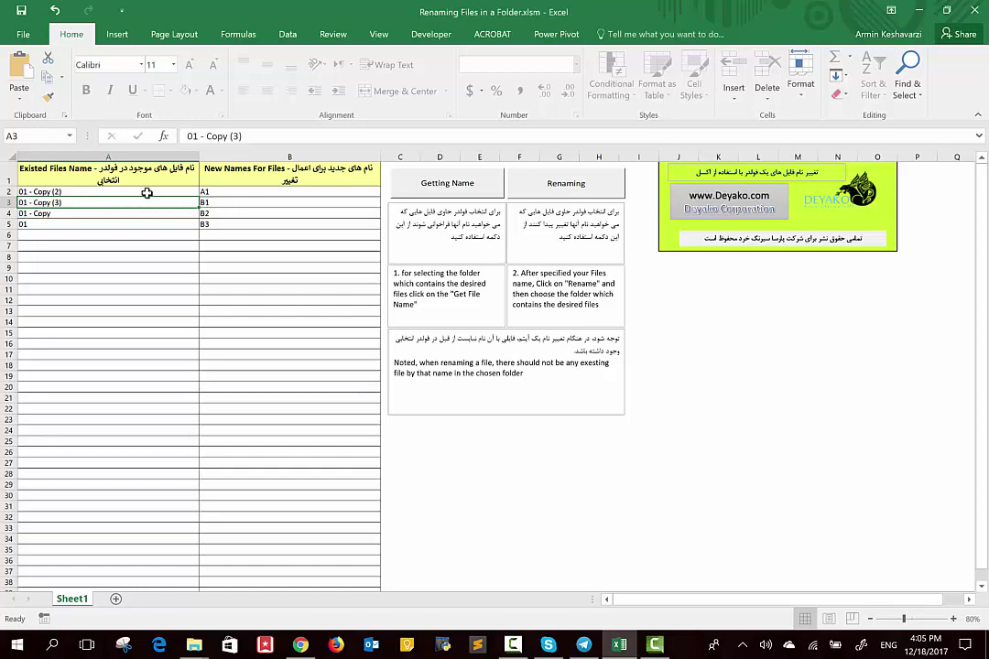
pyautogui.moveTo(147, 194); pyautogui.dragTo(133, 229)
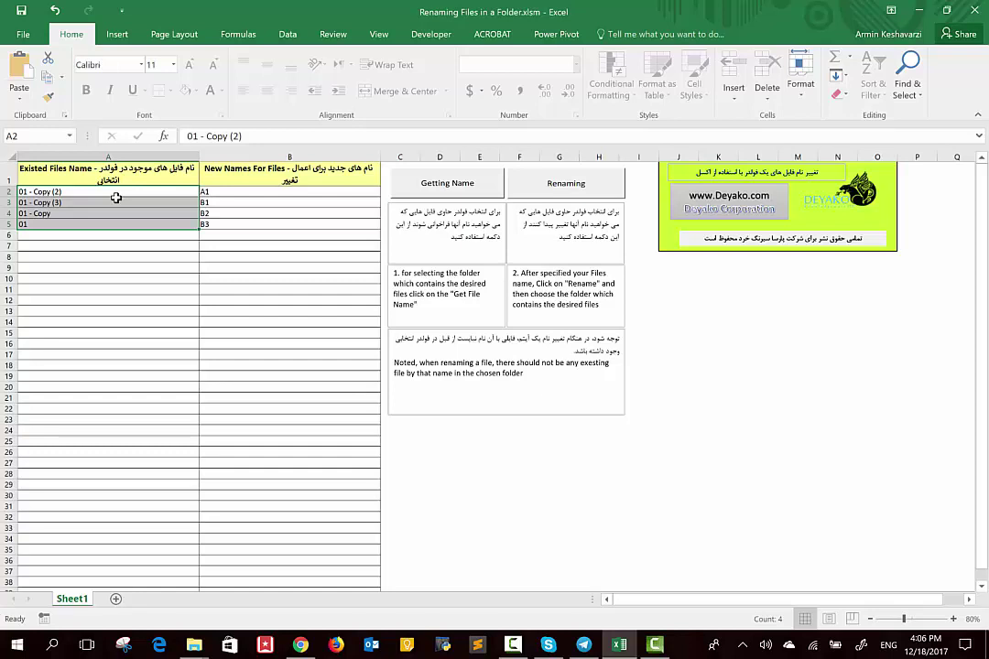
pyautogui.click(267, 211)
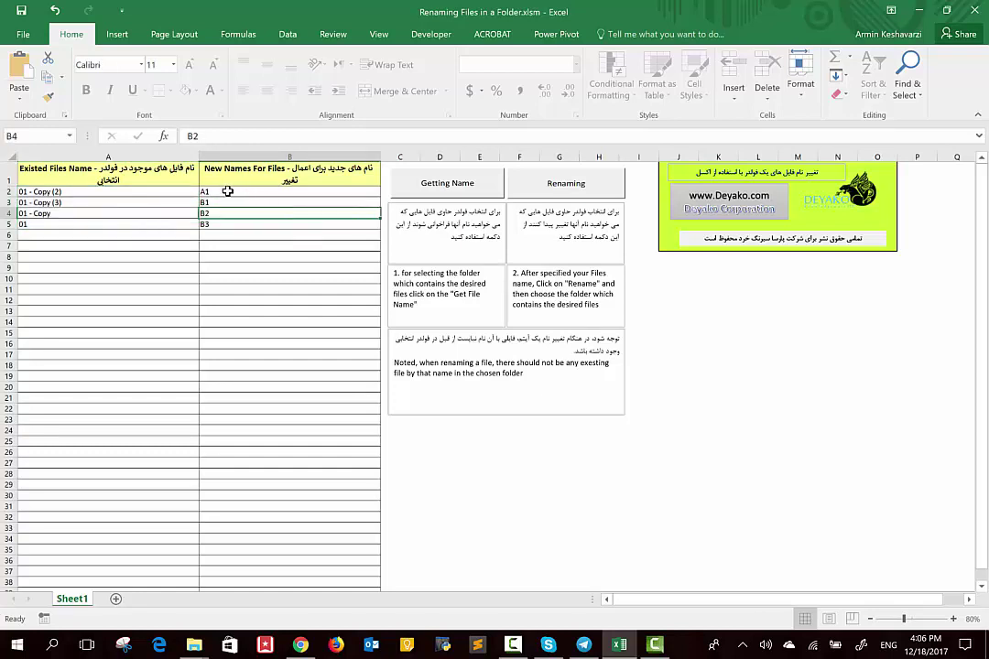
pyautogui.click(188, 195)
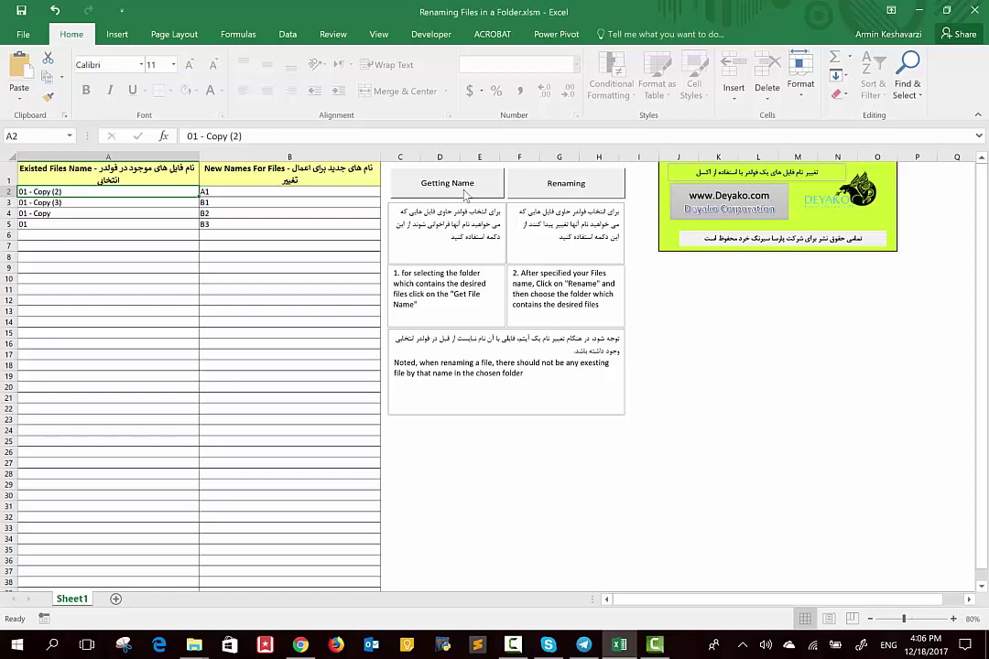
pyautogui.click(466, 193)
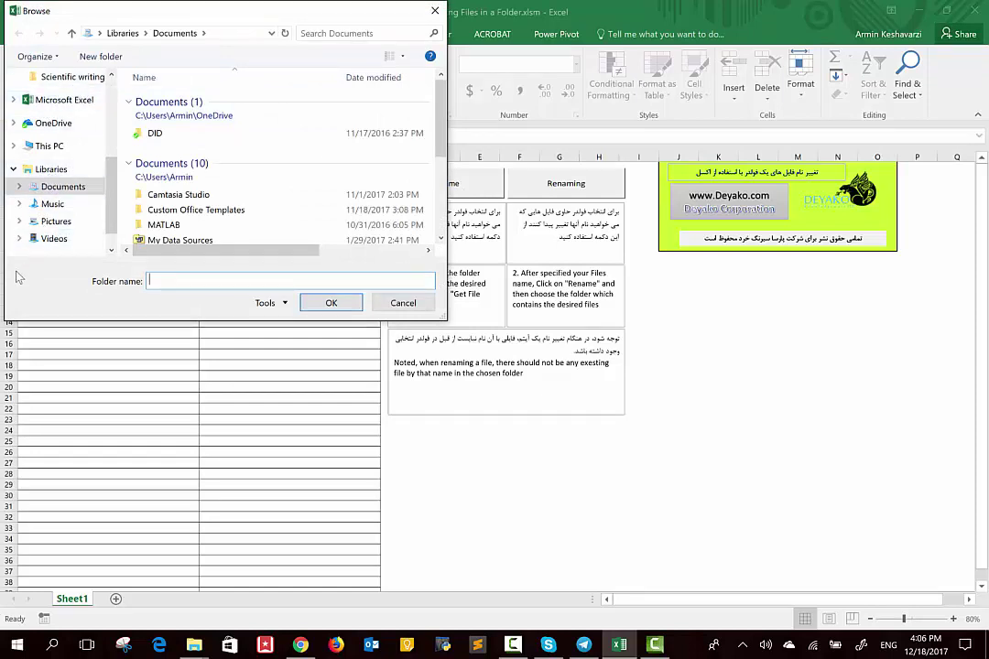
# Step: Choose This PC > Desktop > Multimedia > Movies as the folder to list
pyautogui.click(44, 150)
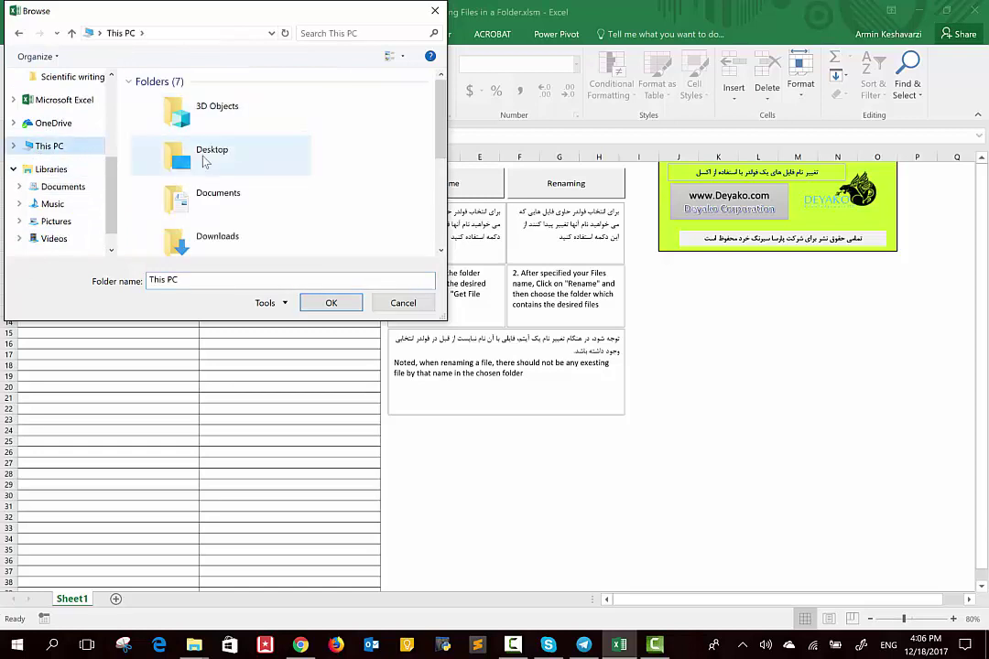
pyautogui.doubleClick(205, 161)
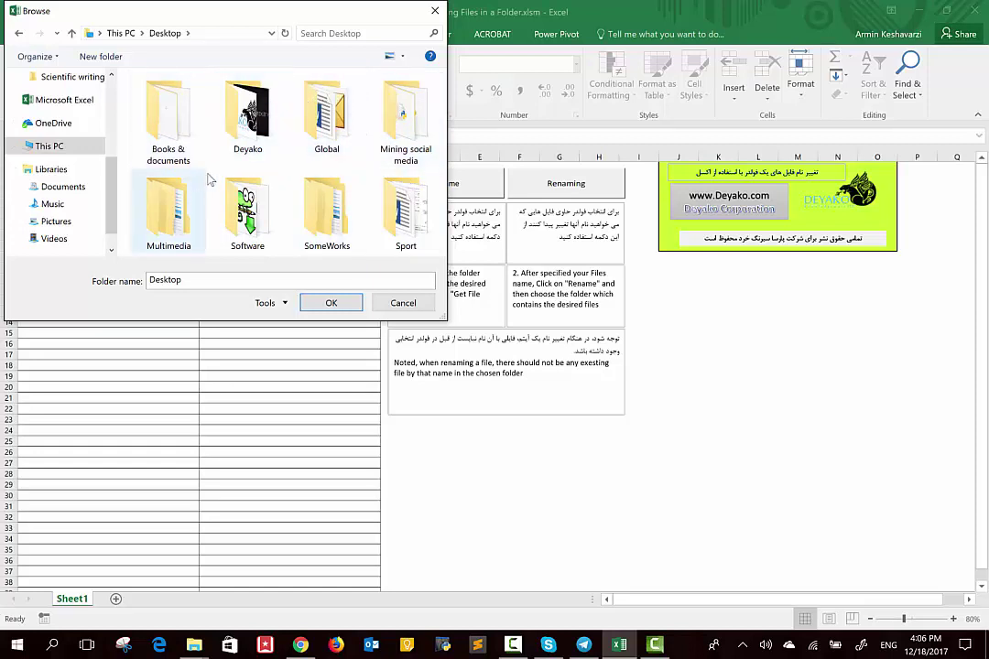
pyautogui.click(180, 212)
pyautogui.doubleClick(179, 212)
pyautogui.click(345, 104)
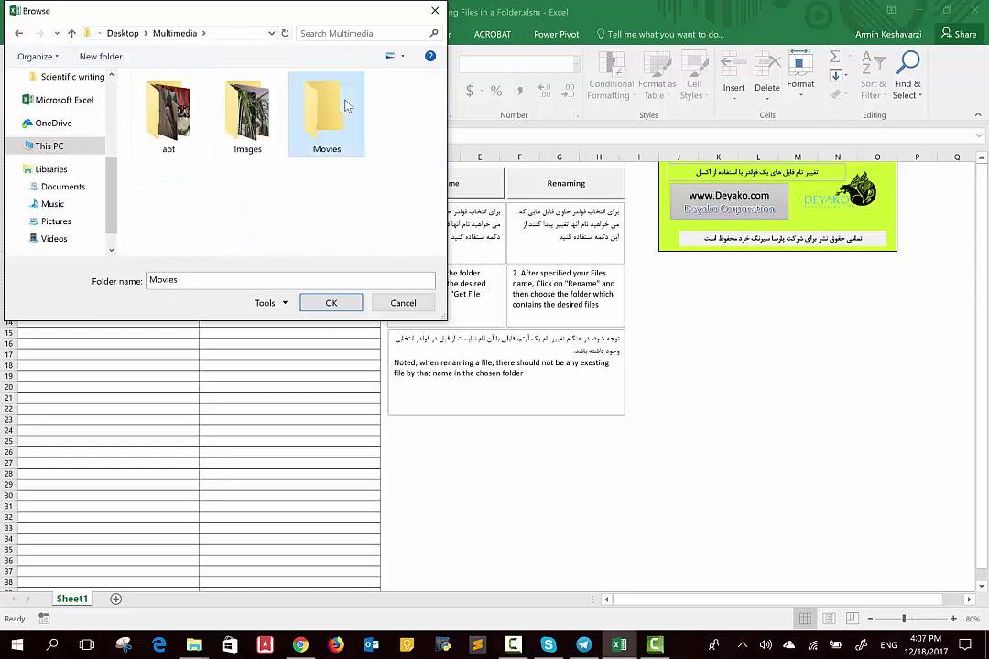
pyautogui.doubleClick(345, 106)
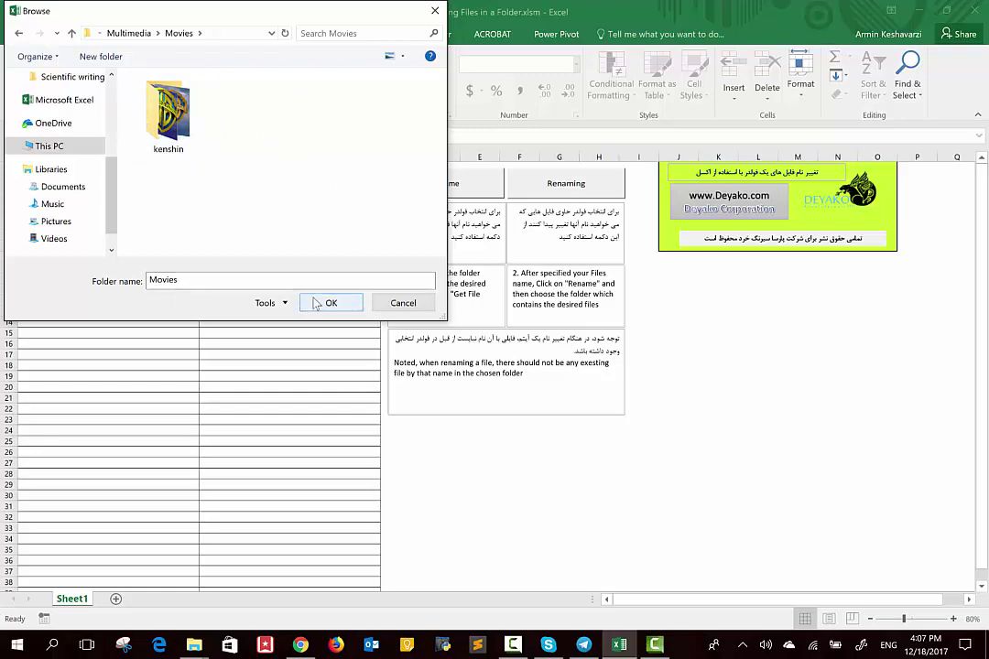
pyautogui.click(315, 303)
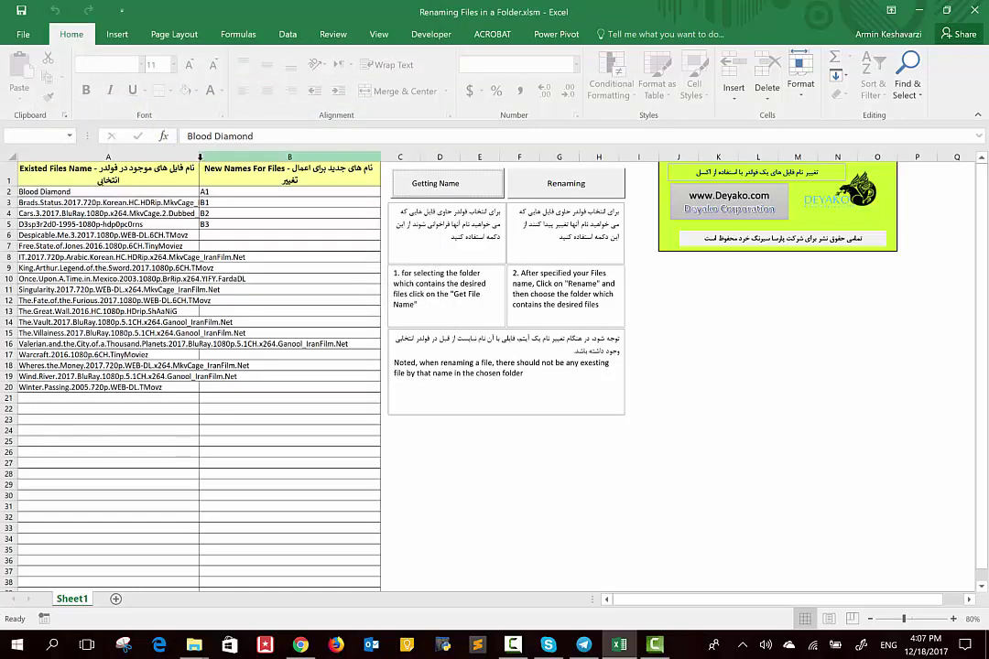
# Step: Copy the Blood Diamond file name from A2 into B2
pyautogui.click(75, 193)
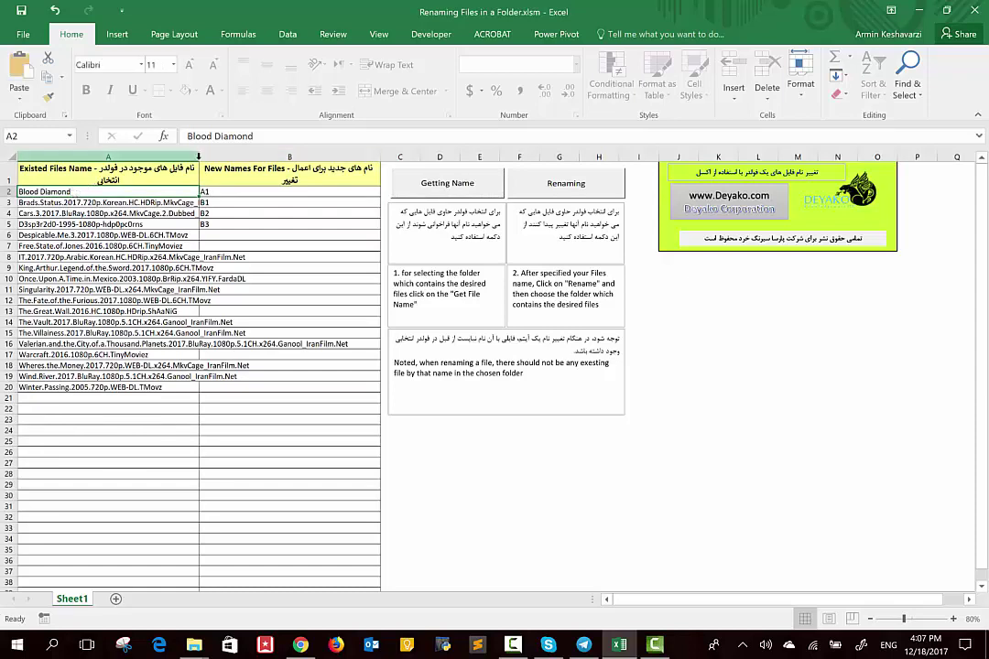
pyautogui.click(197, 158)
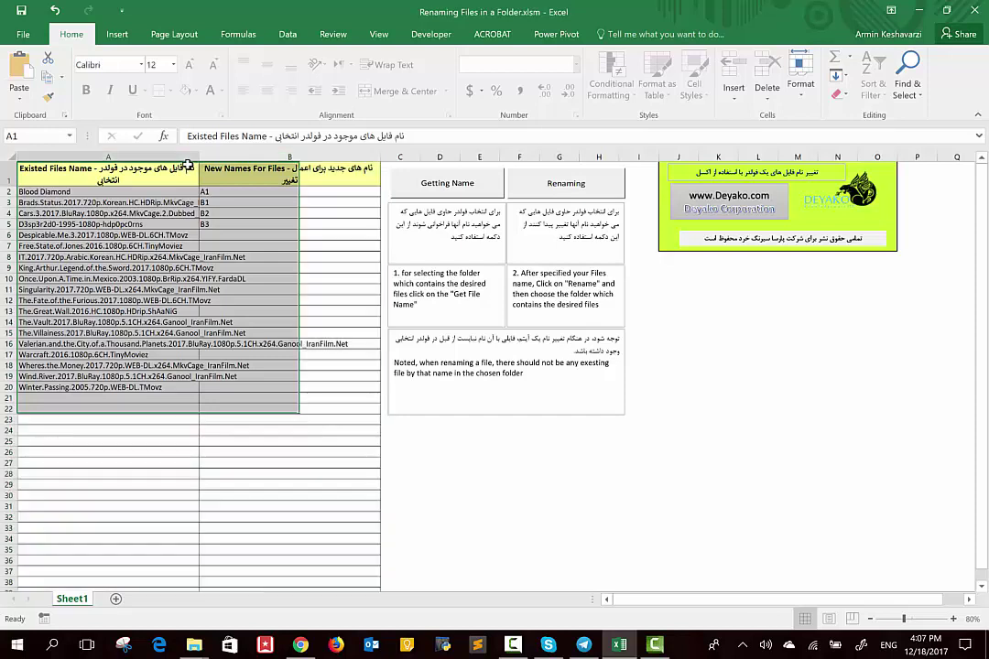
pyautogui.click(166, 183)
pyautogui.click(147, 193)
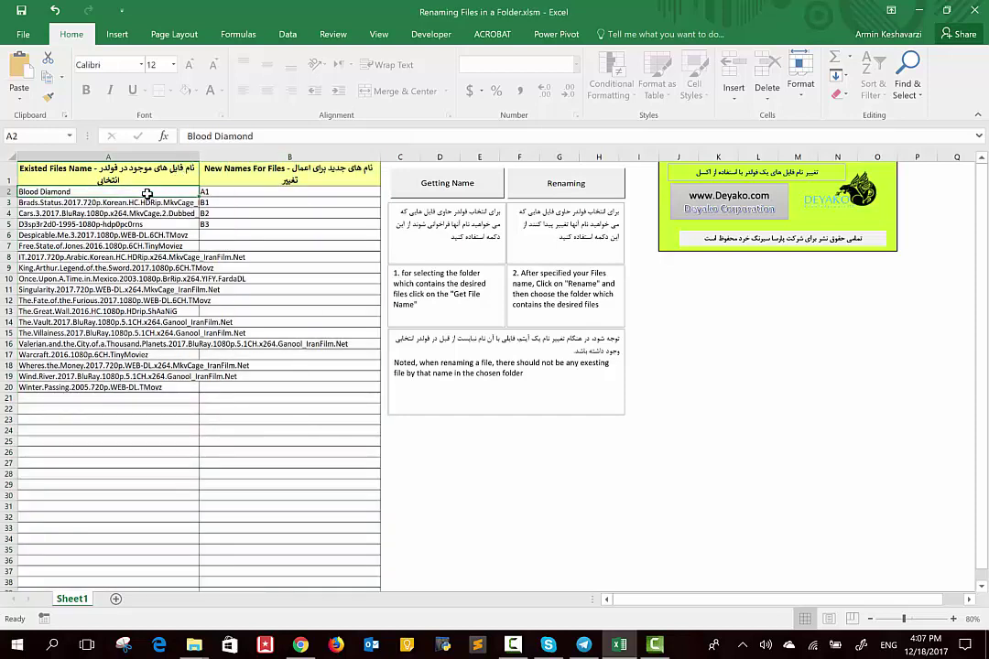
pyautogui.hotkey('ctrl', 'c')
pyautogui.click(218, 192)
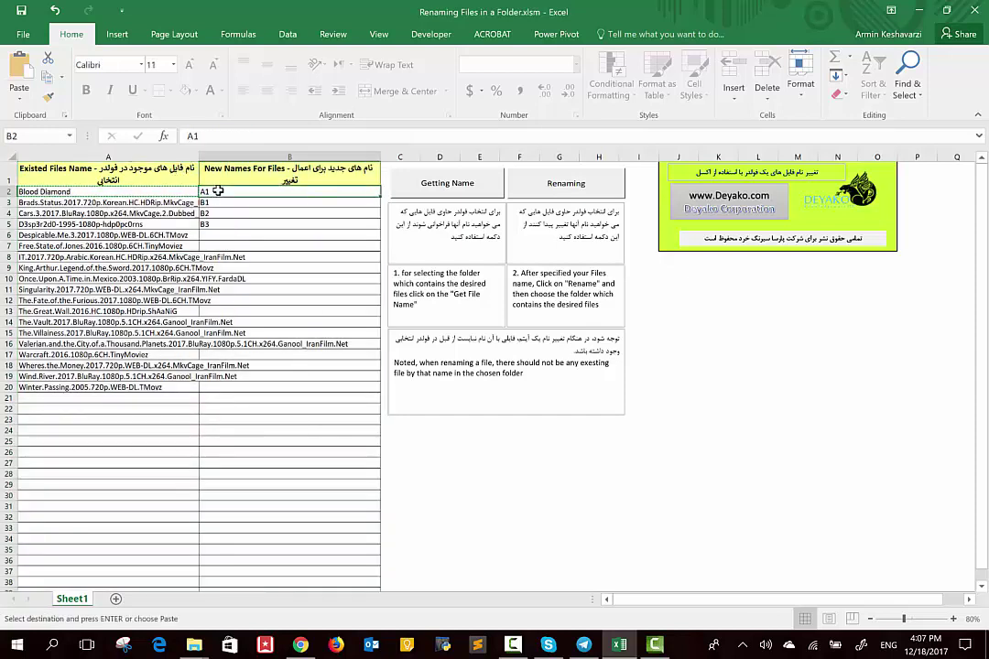
pyautogui.hotkey('ctrl', 'v')
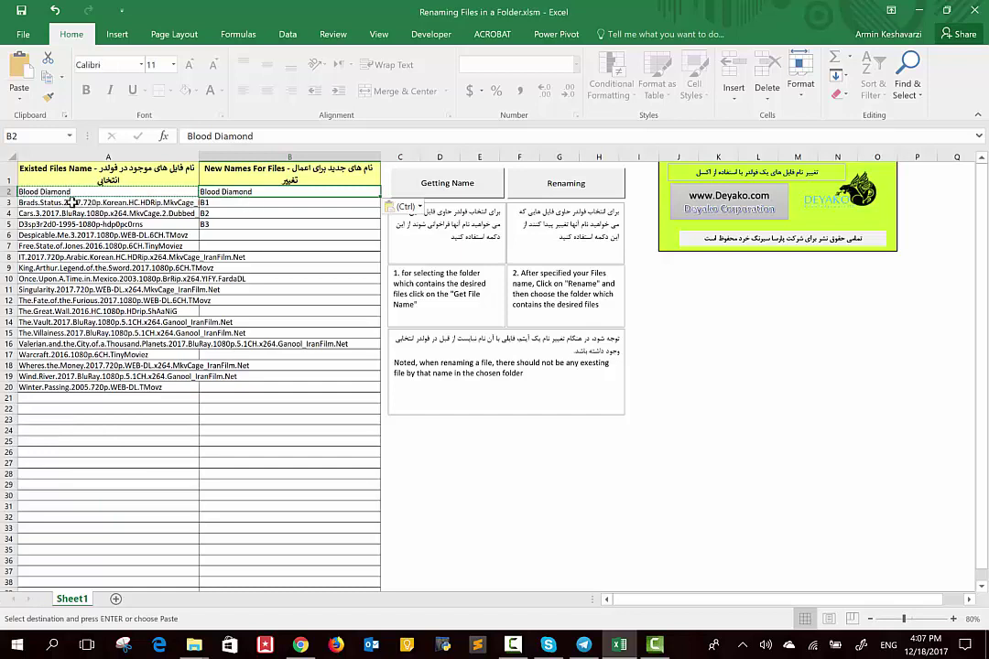
# Step: Copy the Brads.Status part of A3's file name into B3
pyautogui.click(70, 202)
pyautogui.doubleClick(70, 203)
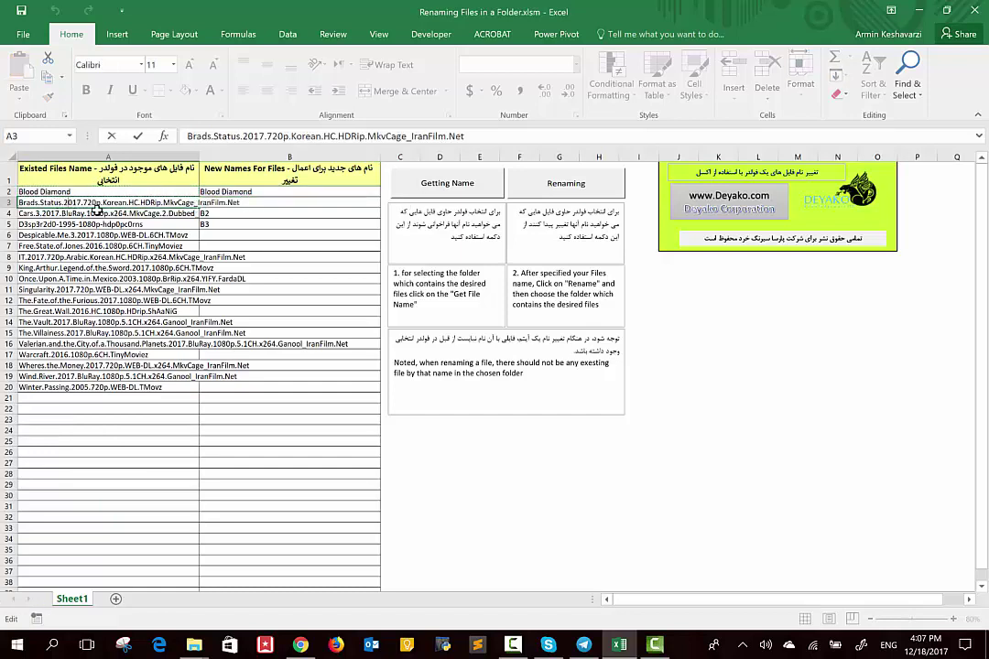
pyautogui.moveTo(66, 202); pyautogui.dragTo(19, 202)
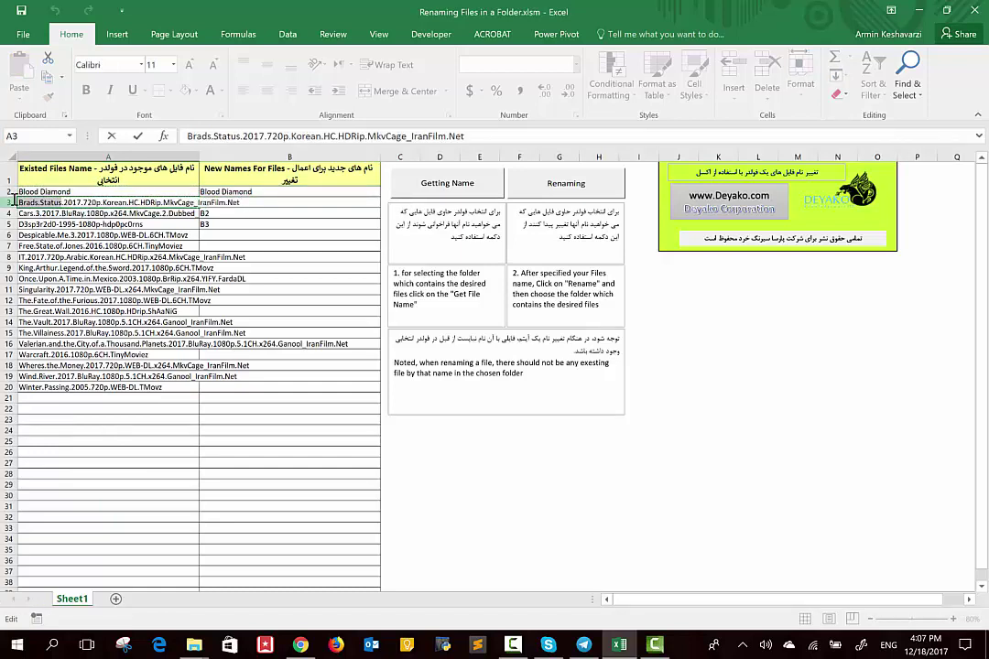
pyautogui.press('Right')
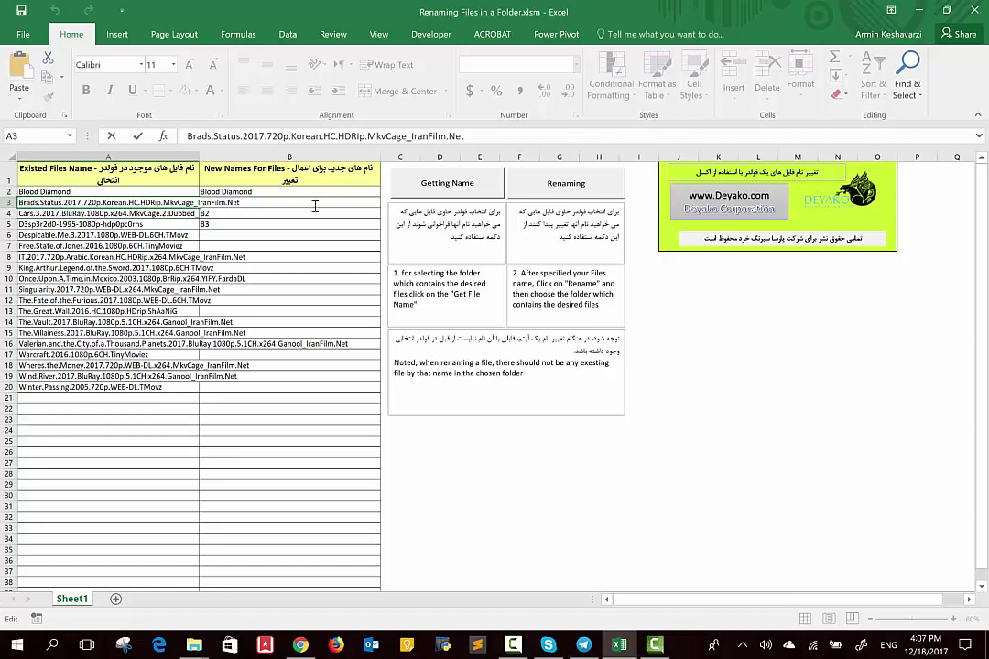
pyautogui.click(303, 204)
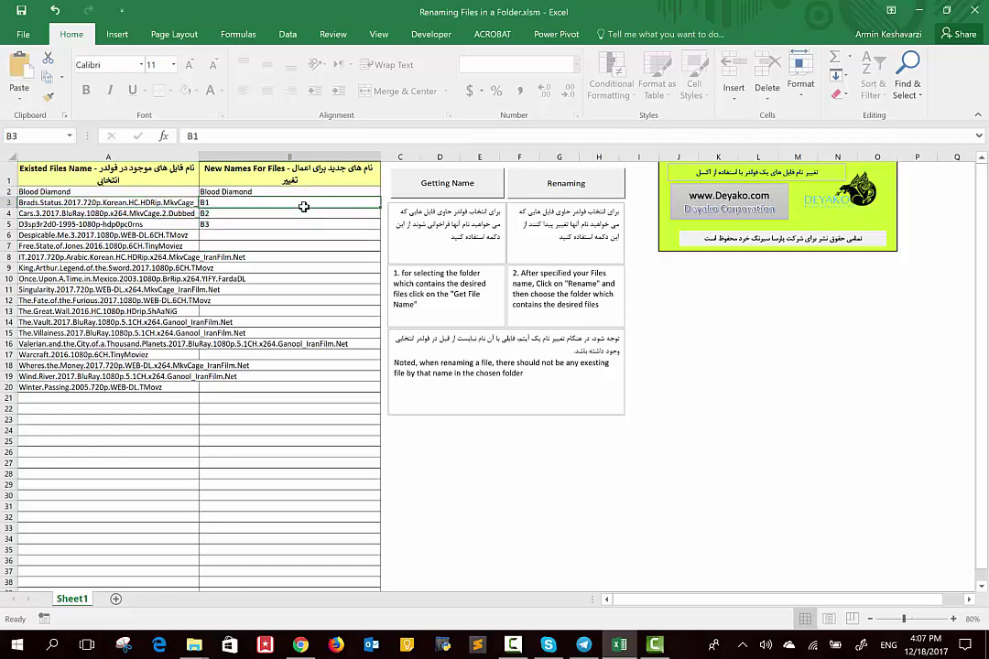
pyautogui.hotkey('ctrl', 'v')
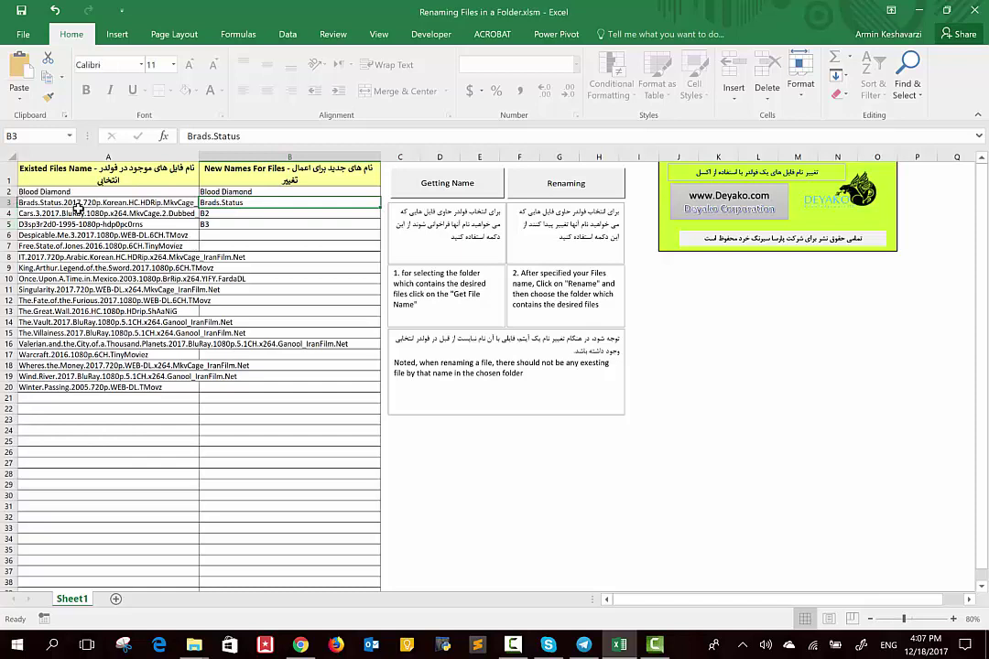
# Step: Enter Cars in B4 and desprado in B5, then start a formula in B6
pyautogui.click(205, 215)
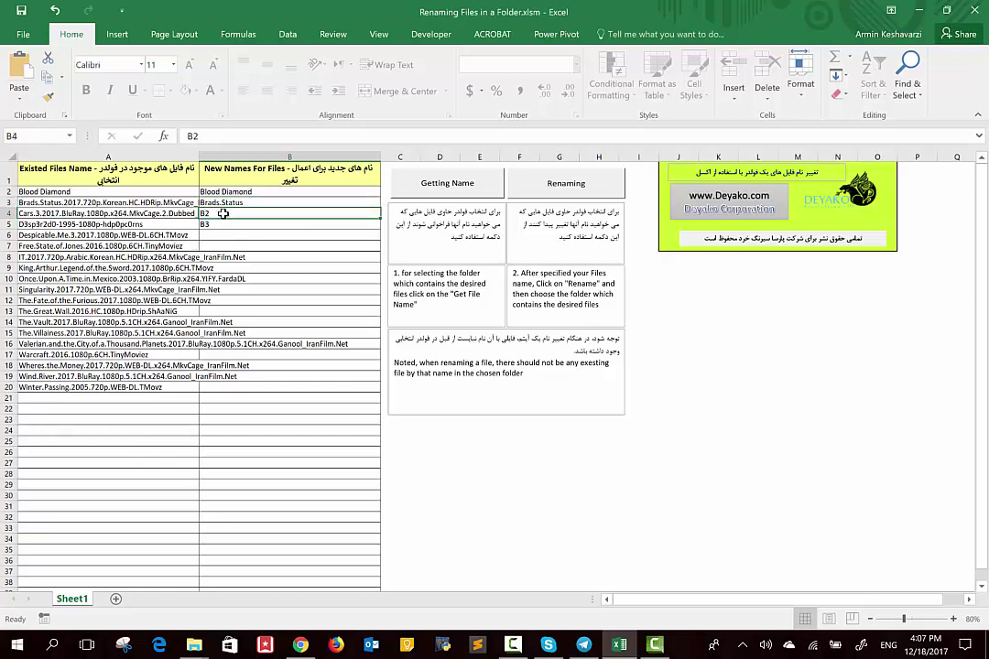
pyautogui.write('Cars')
pyautogui.press('Return')
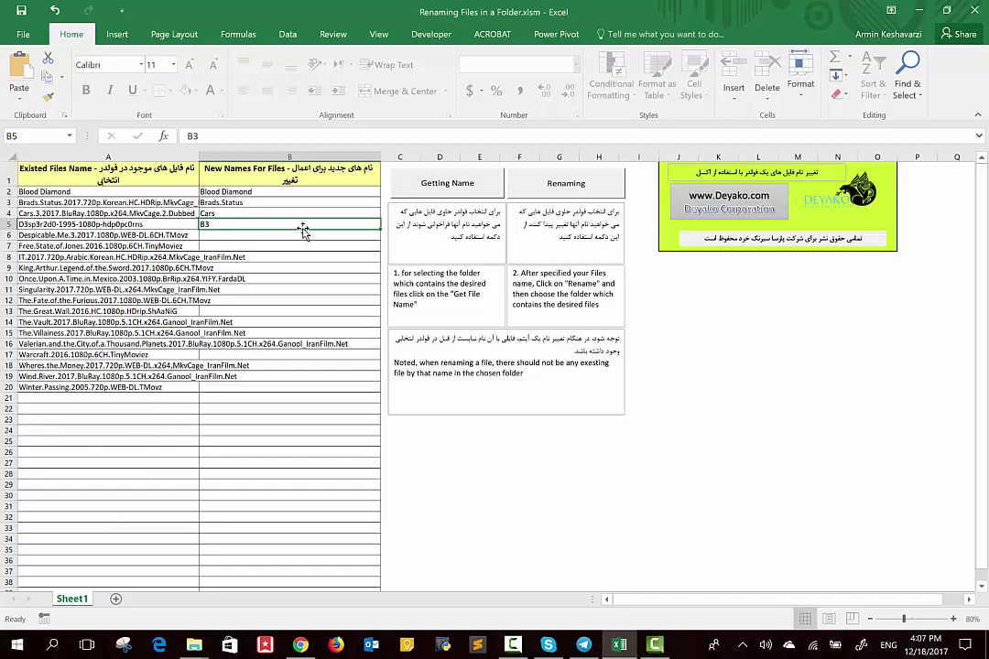
pyautogui.write('desprado')
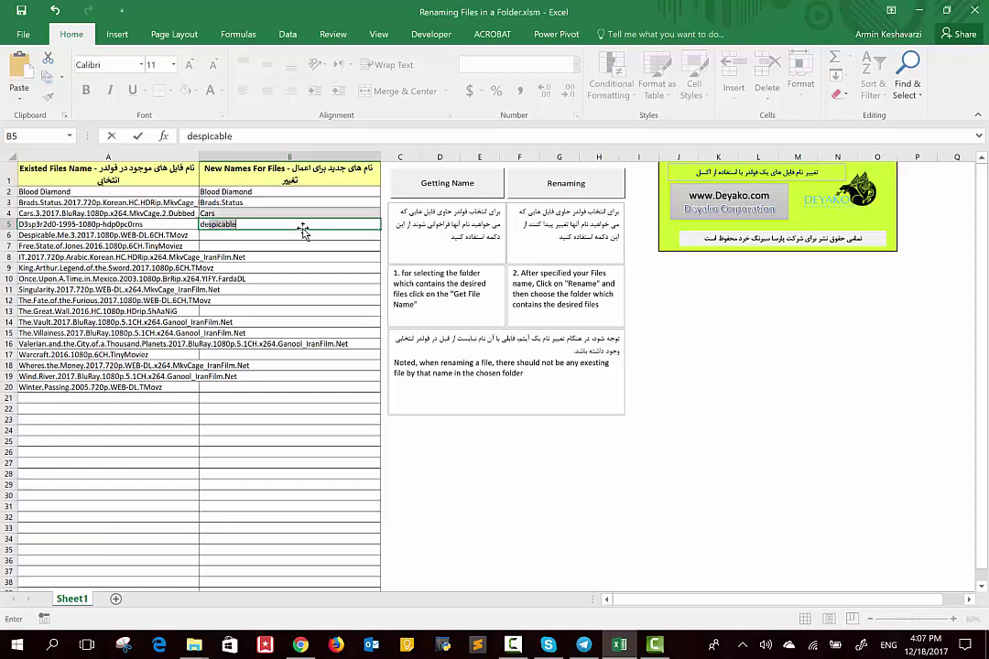
pyautogui.press('Return')
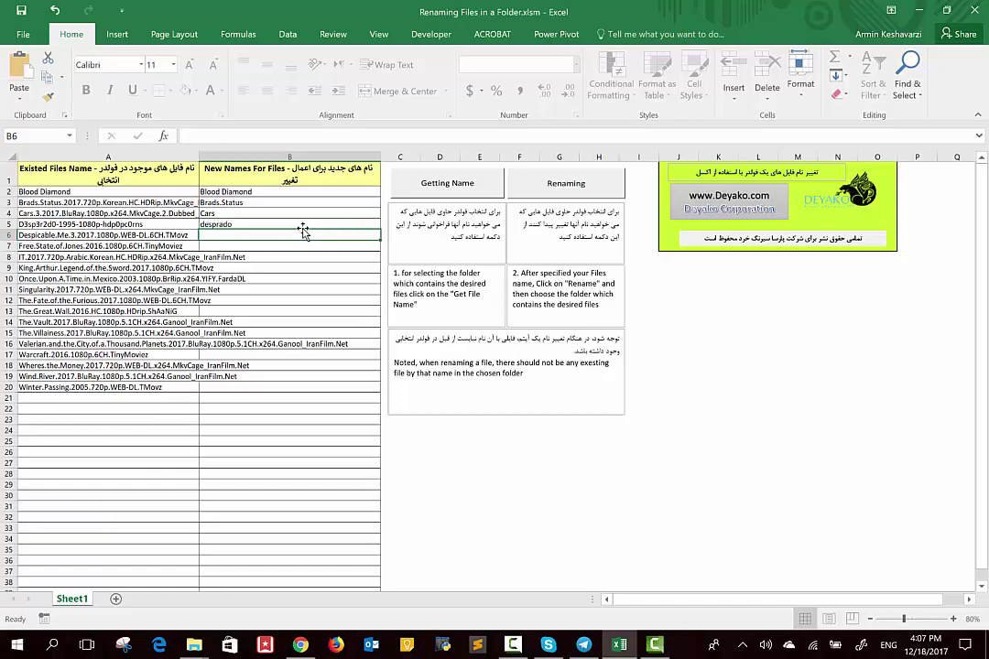
pyautogui.write('=')
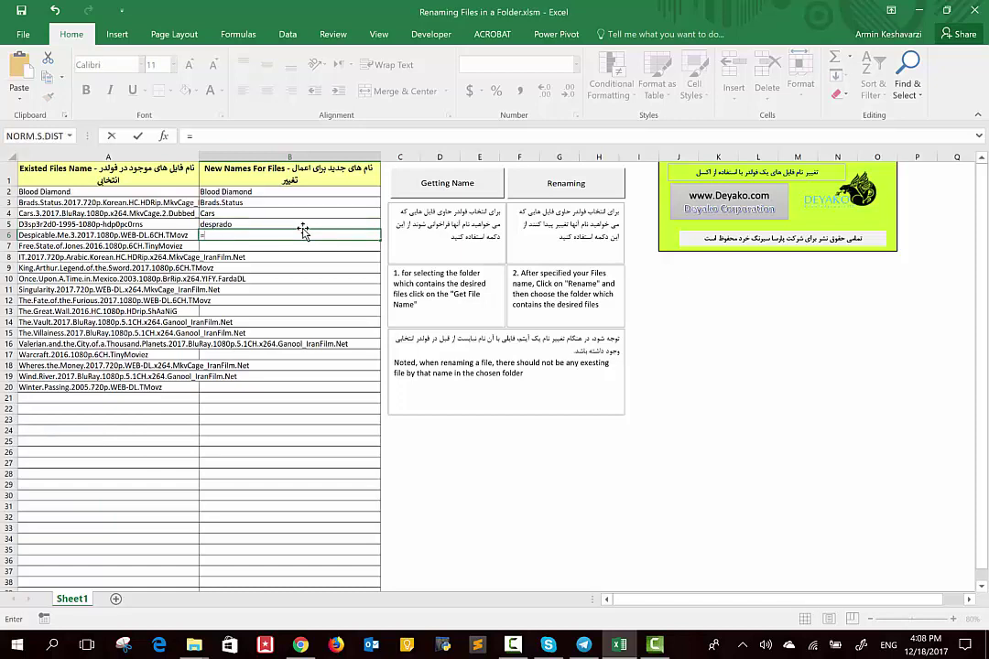
pyautogui.write('re')
pyautogui.write('ft')
# Step: Enter =LEFT(A6,10) in B6 to keep the first 10 characters
pyautogui.press('BackSpace')
pyautogui.press('BackSpace')
pyautogui.write('left')
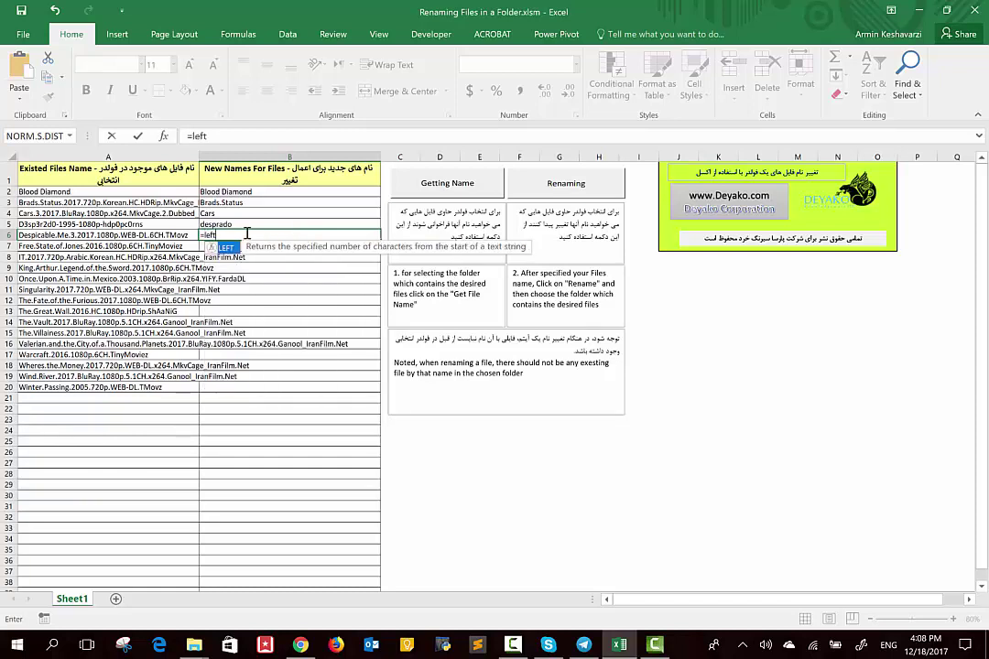
pyautogui.write('`')
pyautogui.press('BackSpace')
pyautogui.press('Tab')
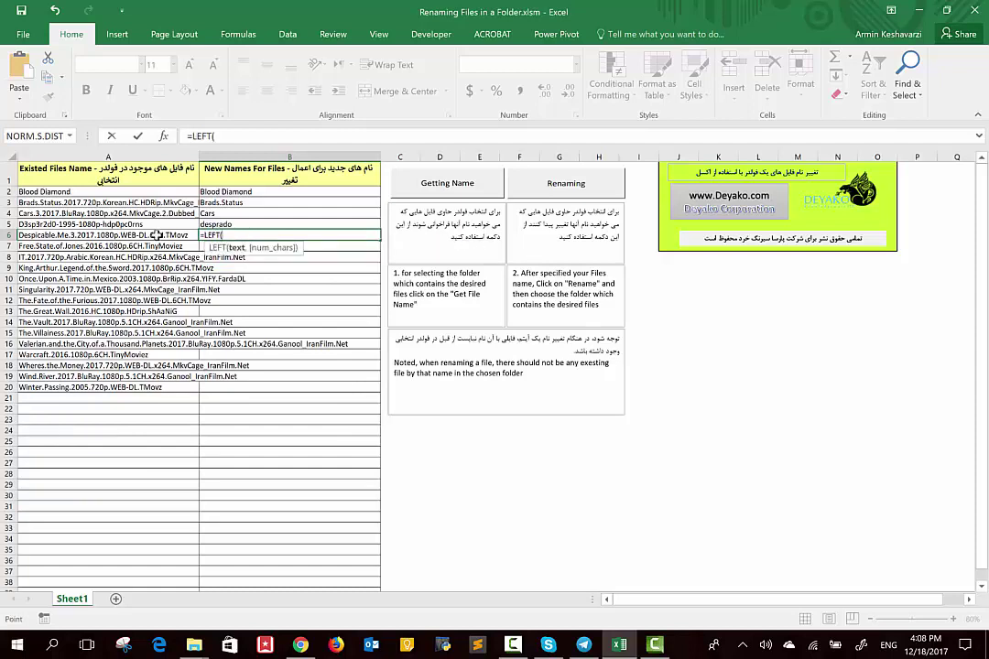
pyautogui.click(158, 235)
pyautogui.write(',1')
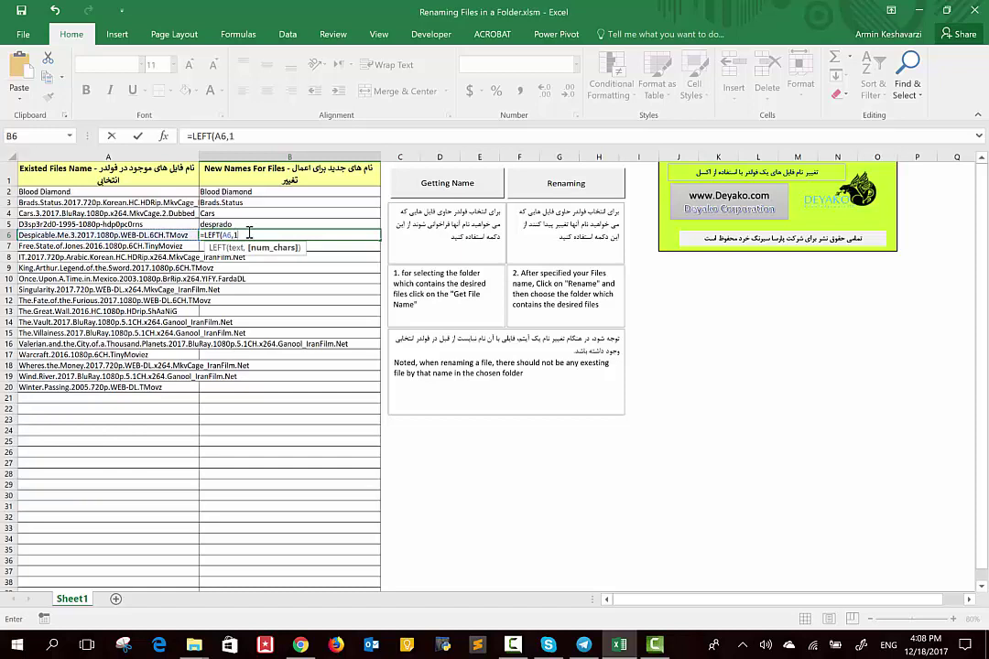
pyautogui.write('0)')
pyautogui.press('Return')
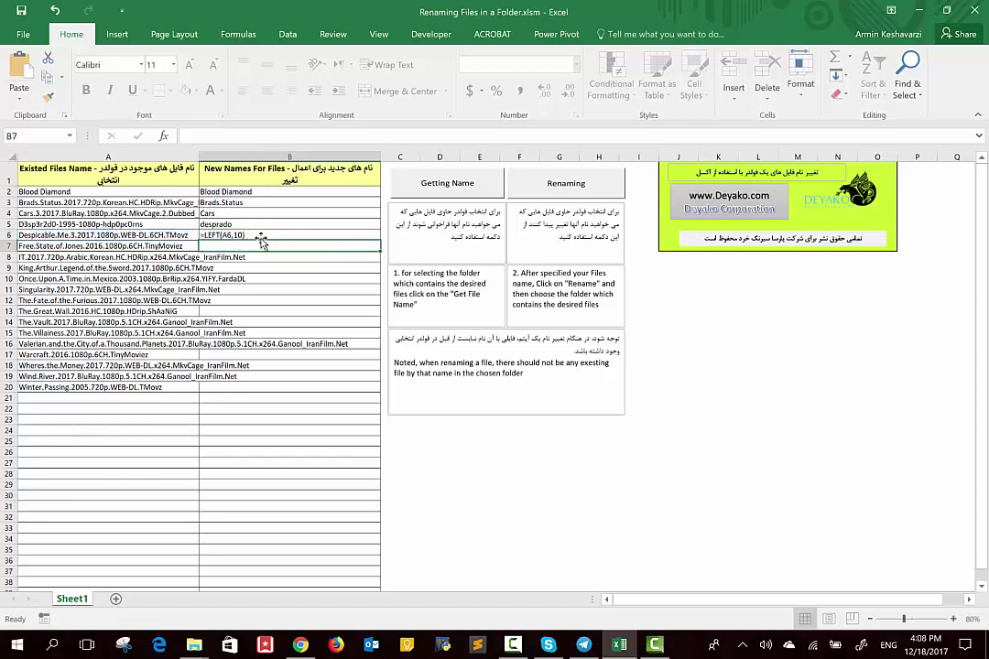
# Step: Fill the B6 formula down to B20, then undo the fill
pyautogui.click(279, 236)
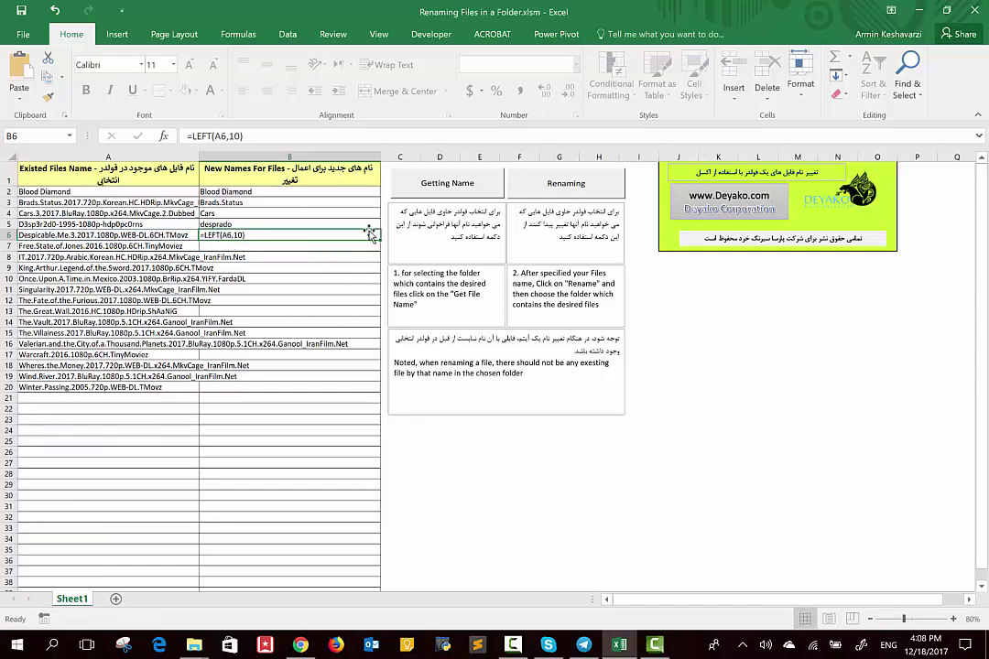
pyautogui.moveTo(369, 235); pyautogui.dragTo(366, 389)
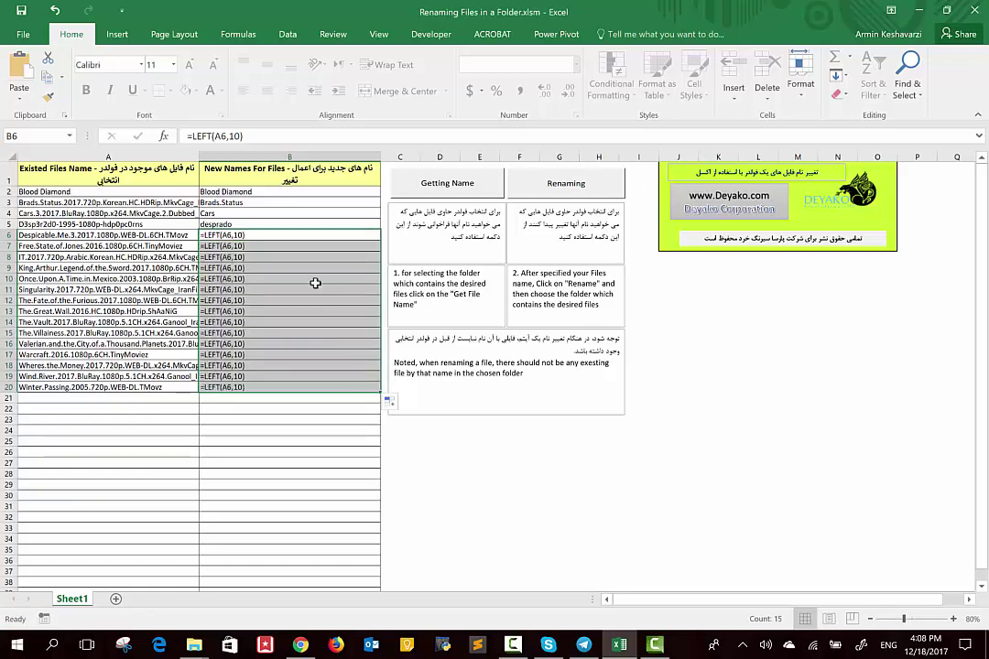
pyautogui.doubleClick(281, 236)
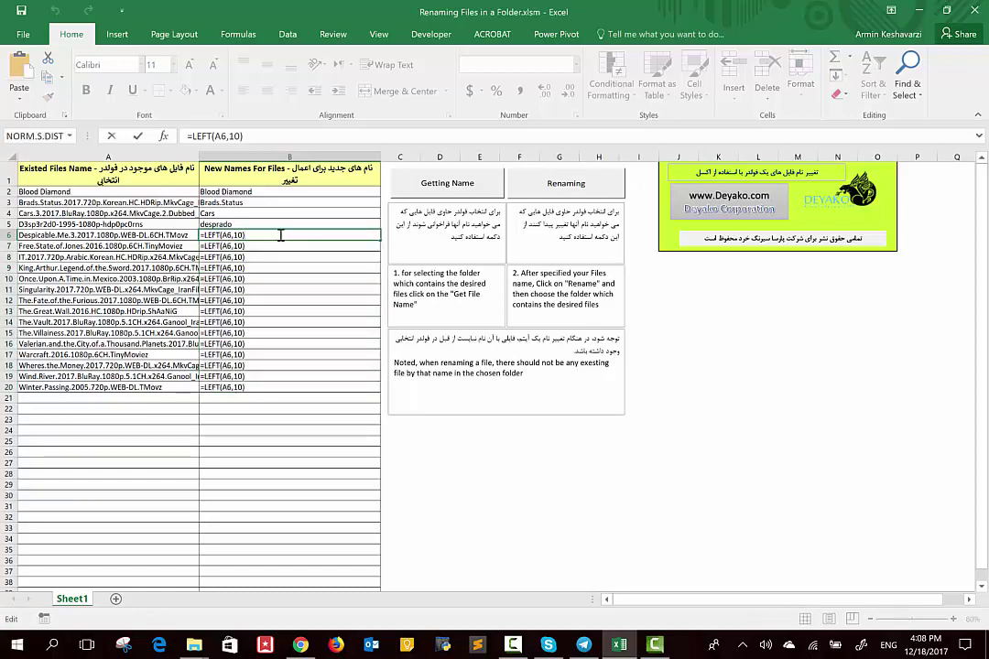
pyautogui.press('Escape')
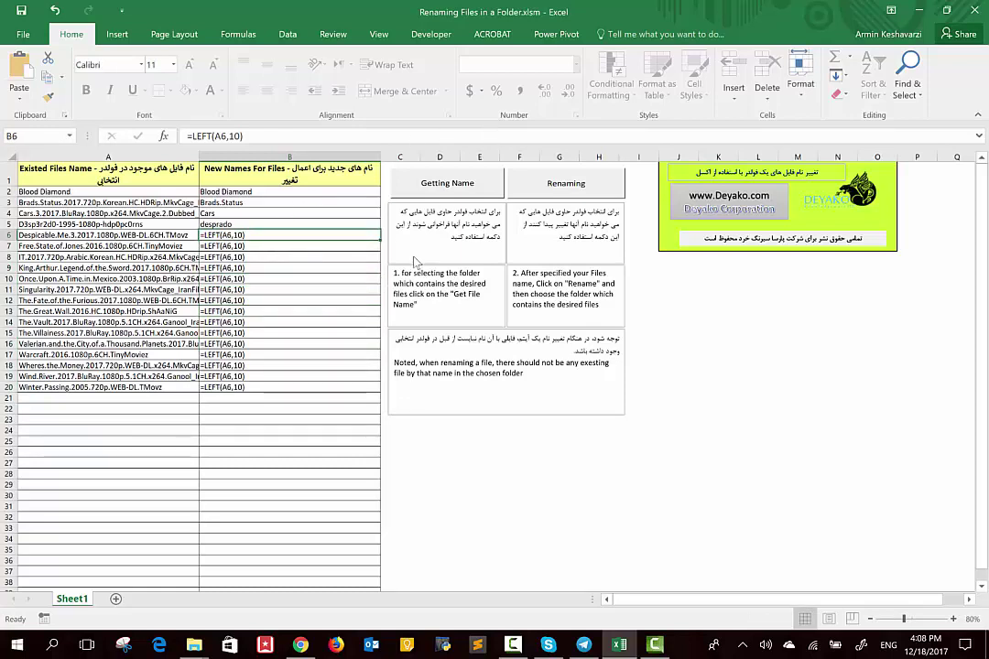
pyautogui.hotkey('ctrl', 'z')
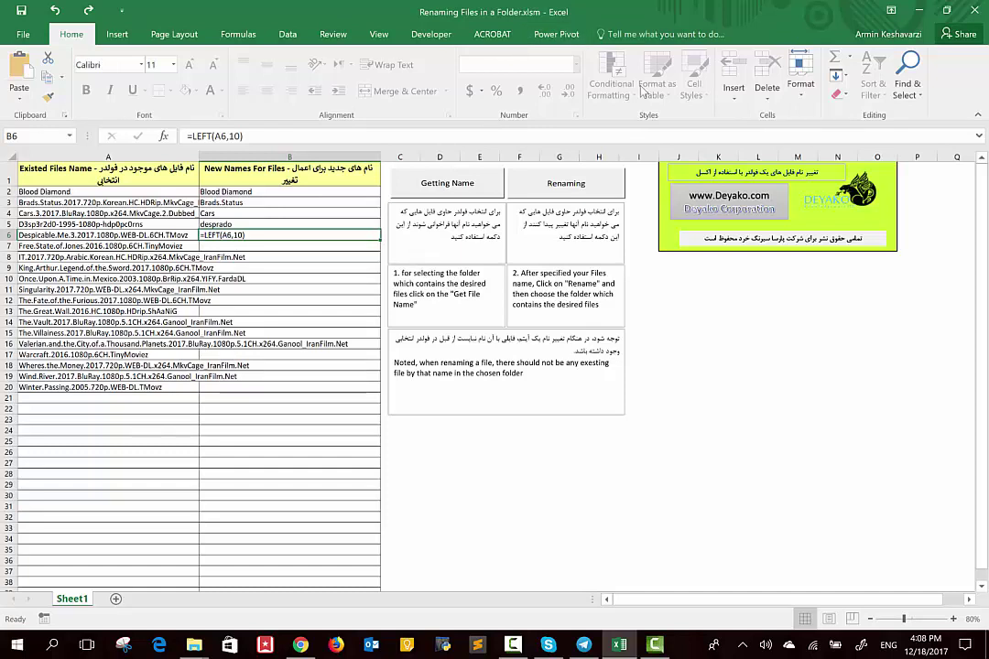
# Step: Unprotect Sheet1 by entering the sheet password, then begin a new entry in B6
pyautogui.click(797, 87)
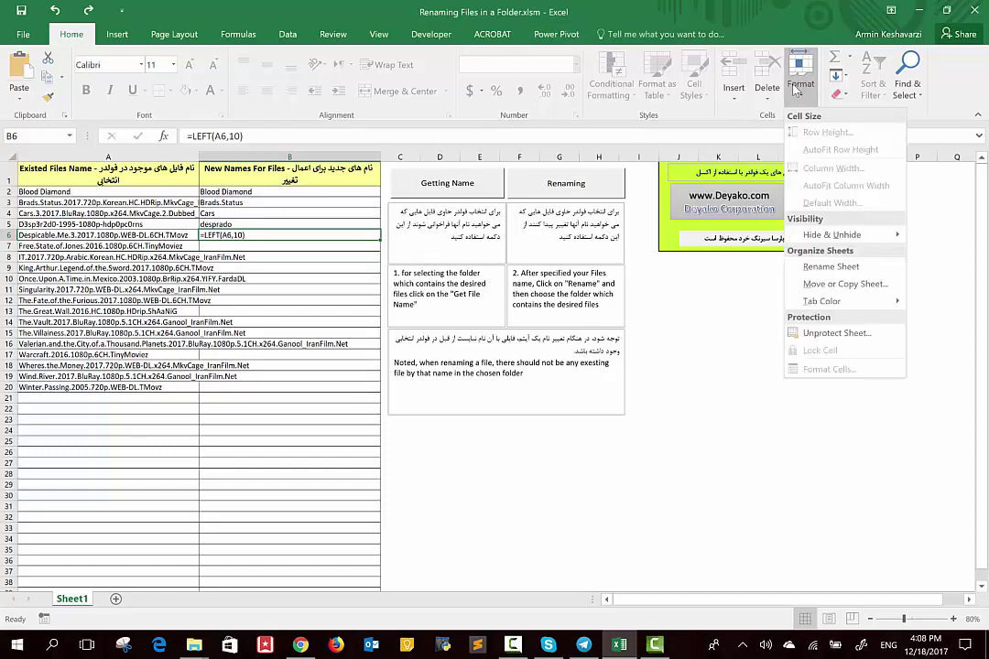
pyautogui.click(837, 333)
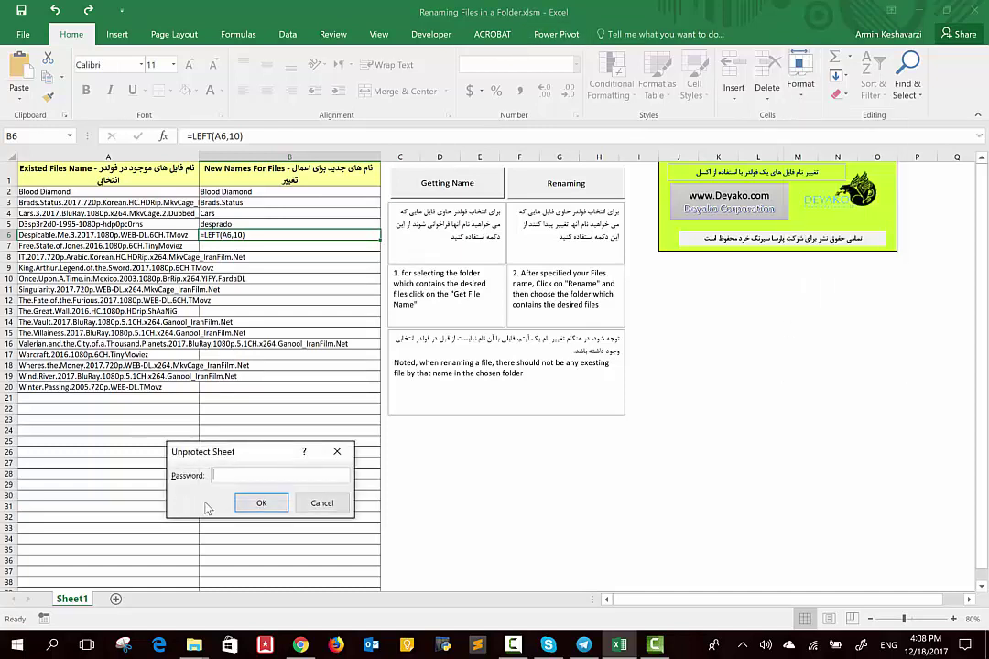
pyautogui.click(260, 504)
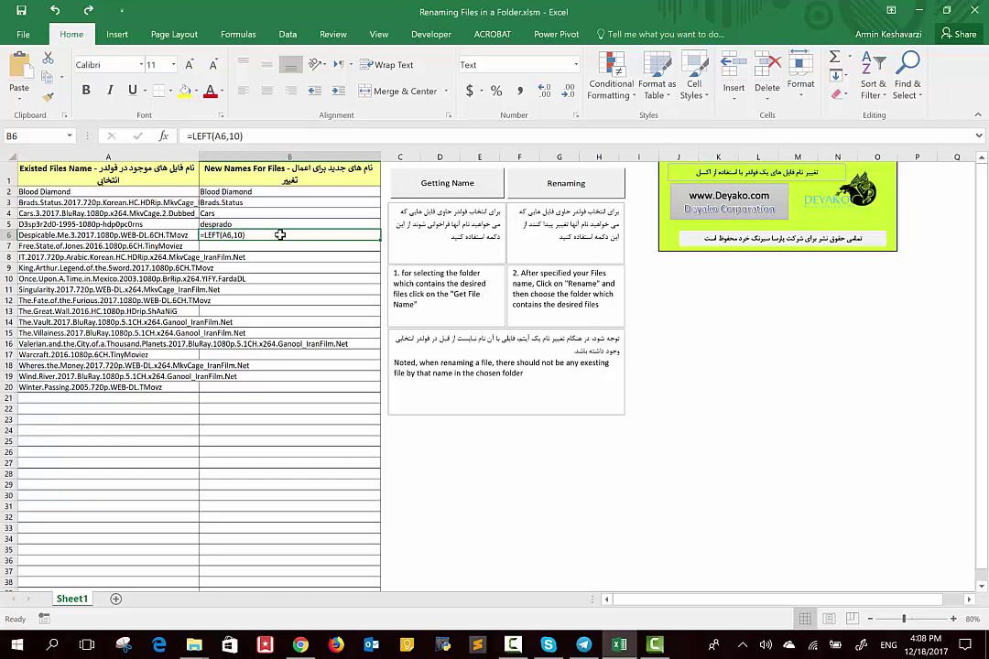
pyautogui.write('=')
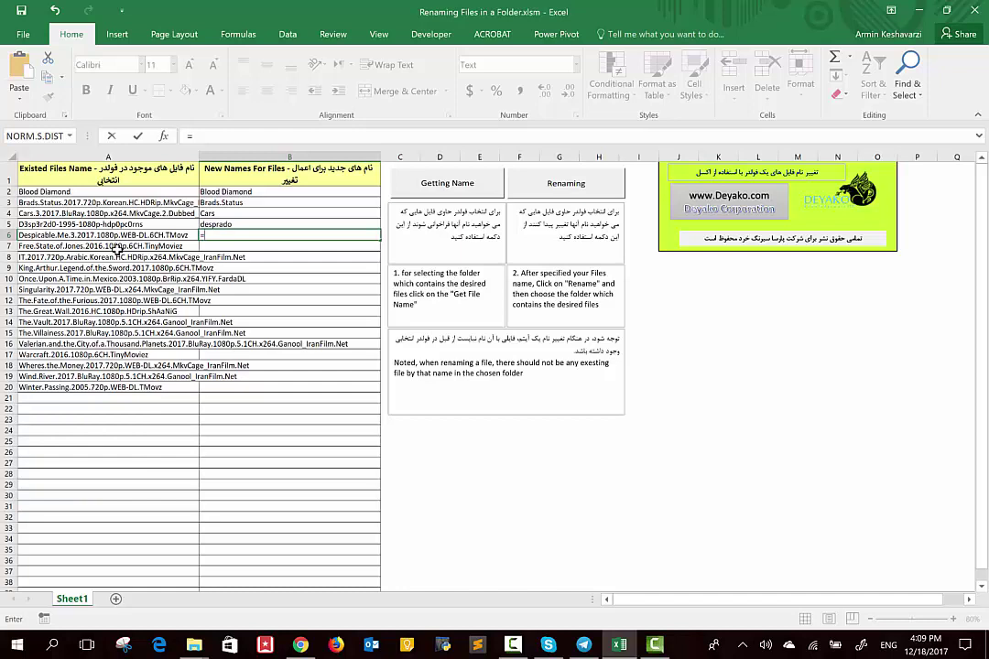
# Step: Number B6:B20 from 1 to 15 with a fill series
pyautogui.press('BackSpace')
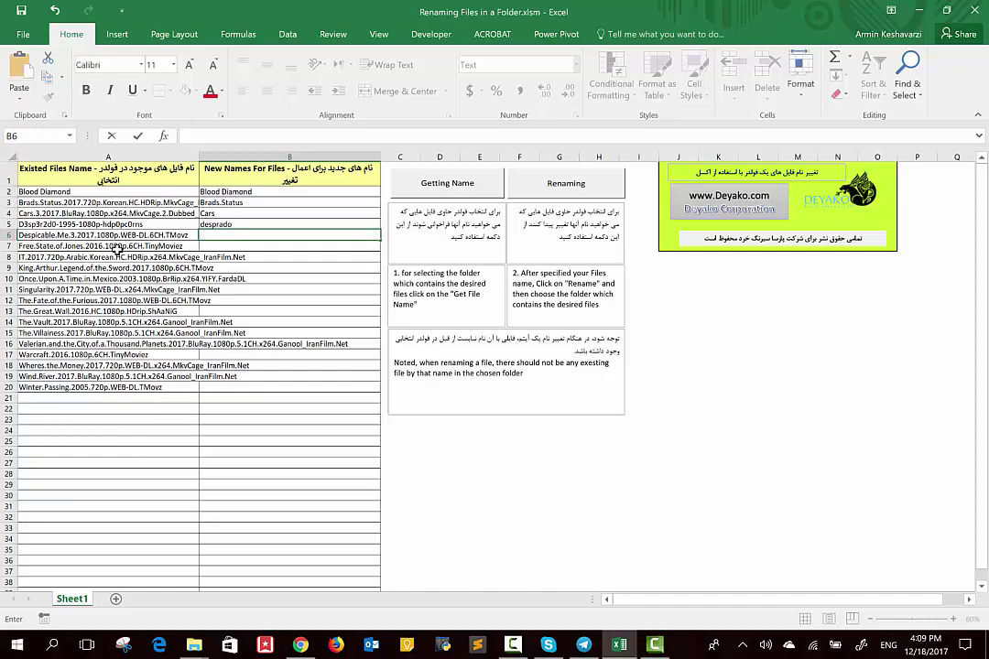
pyautogui.write('1')
pyautogui.press('Return')
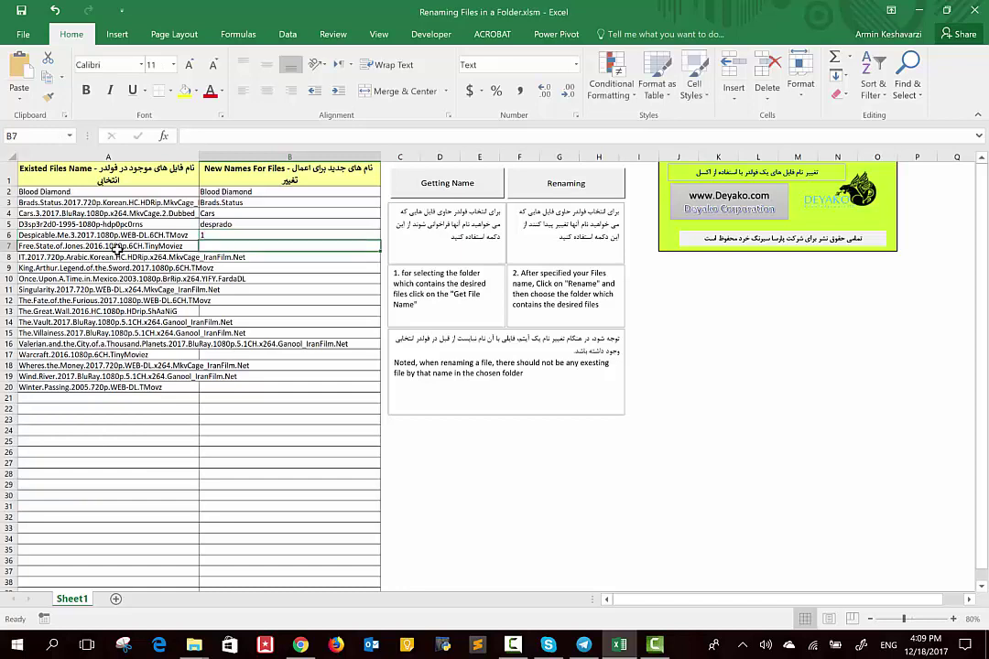
pyautogui.write('2')
pyautogui.click(266, 235)
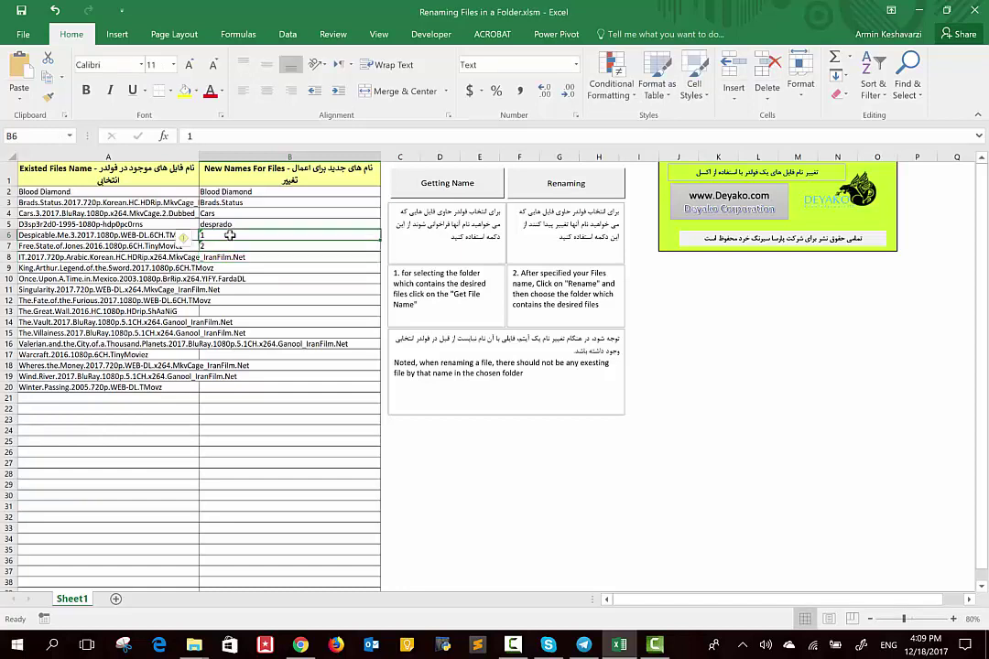
pyautogui.moveTo(380, 241)
pyautogui.mouseDown()
pyautogui.moveTo(355, 406)
pyautogui.moveTo(358, 392)
pyautogui.mouseUp()
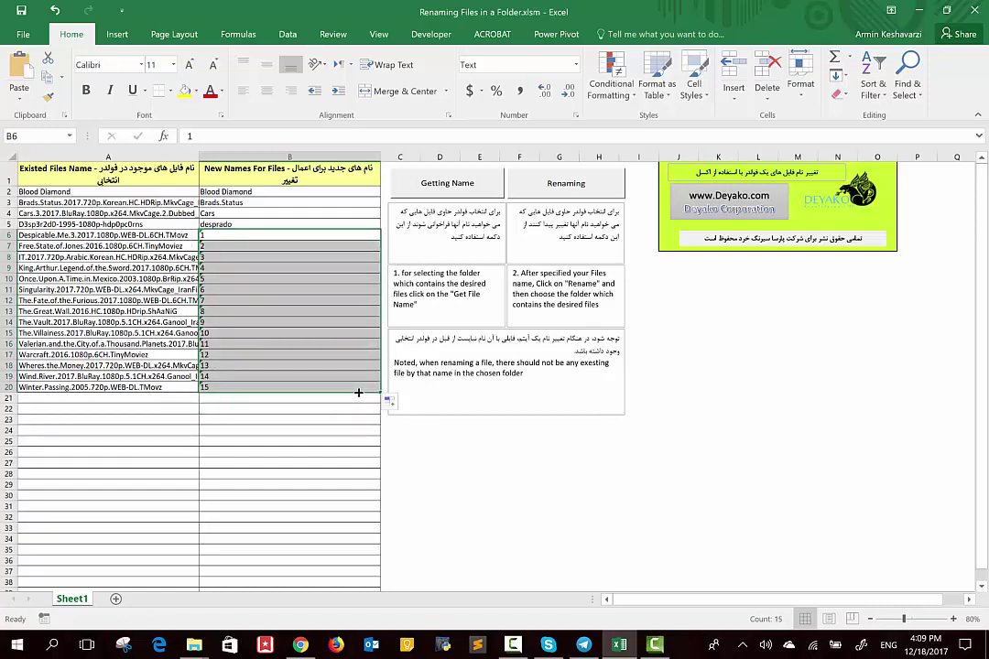
# Step: Rewrite B6 as =LEFT(A6,20) to keep the first 20 characters
pyautogui.click(204, 237)
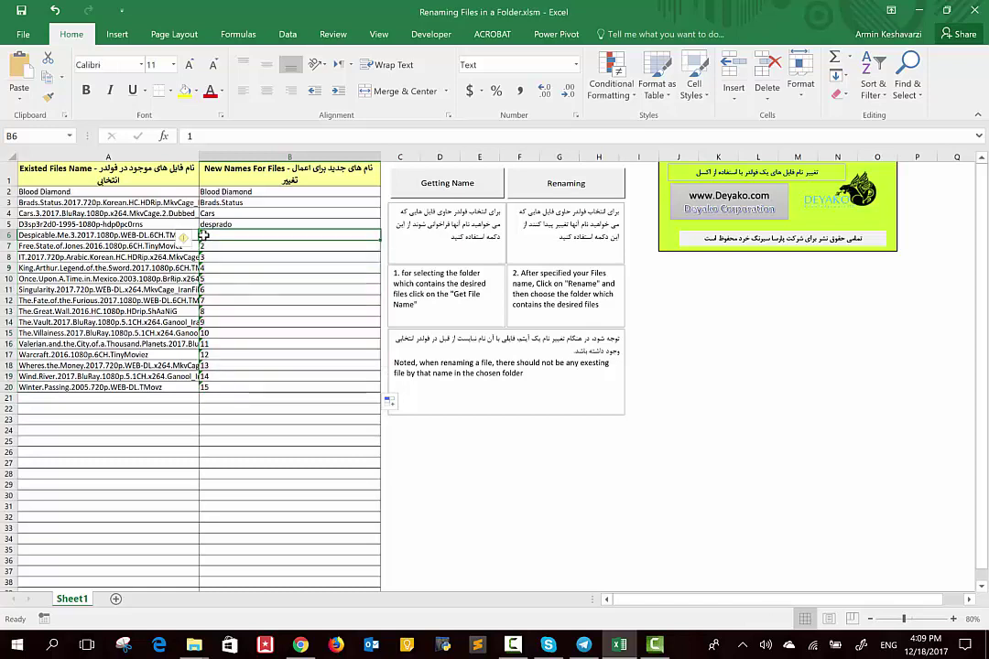
pyautogui.write('=left')
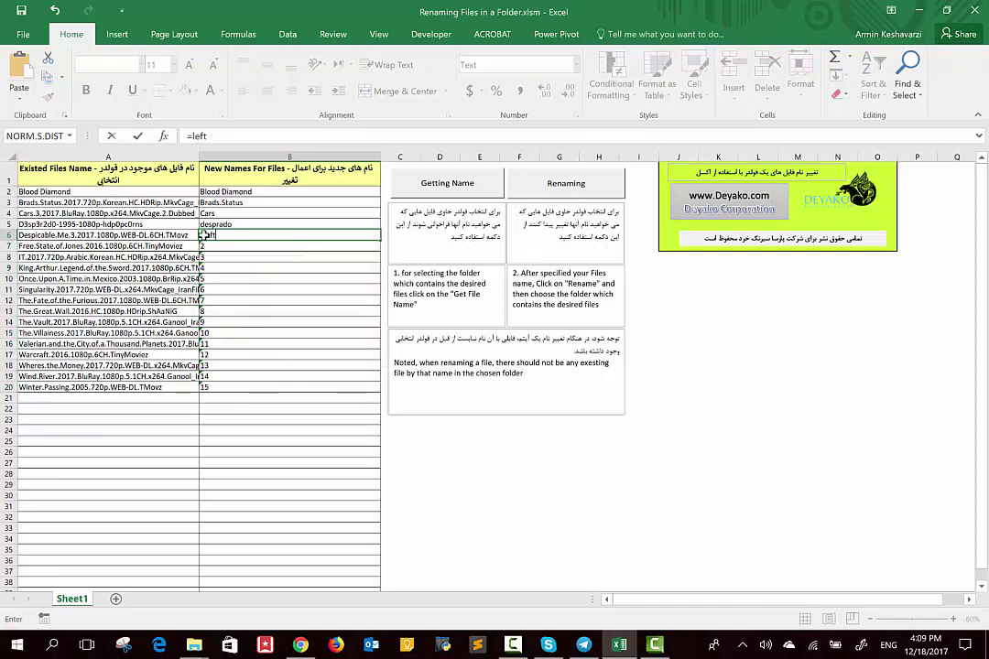
pyautogui.write('(')
pyautogui.click(98, 232)
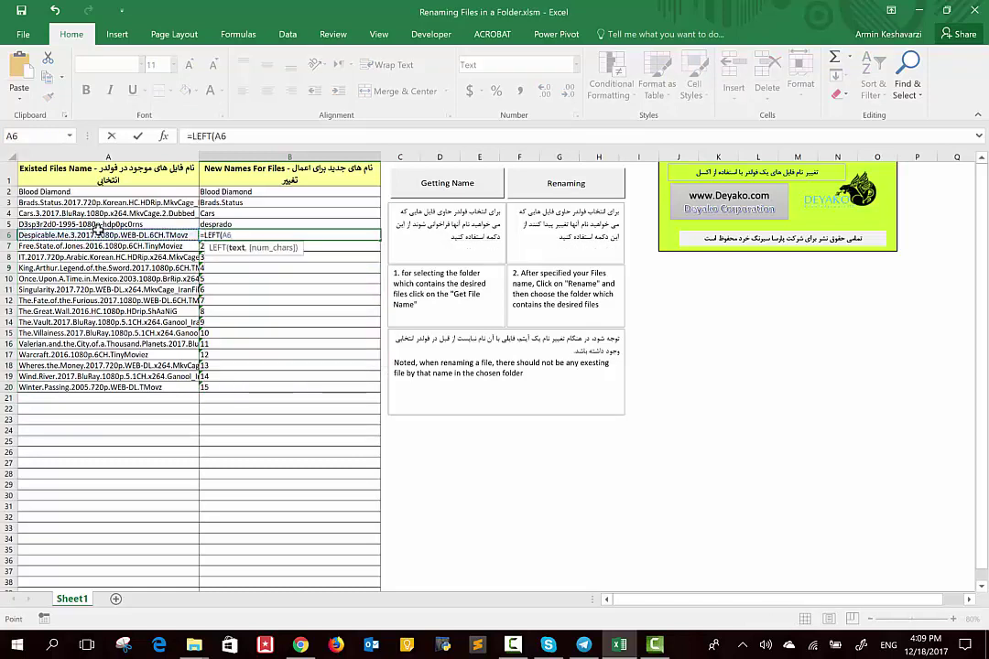
pyautogui.write(',10')
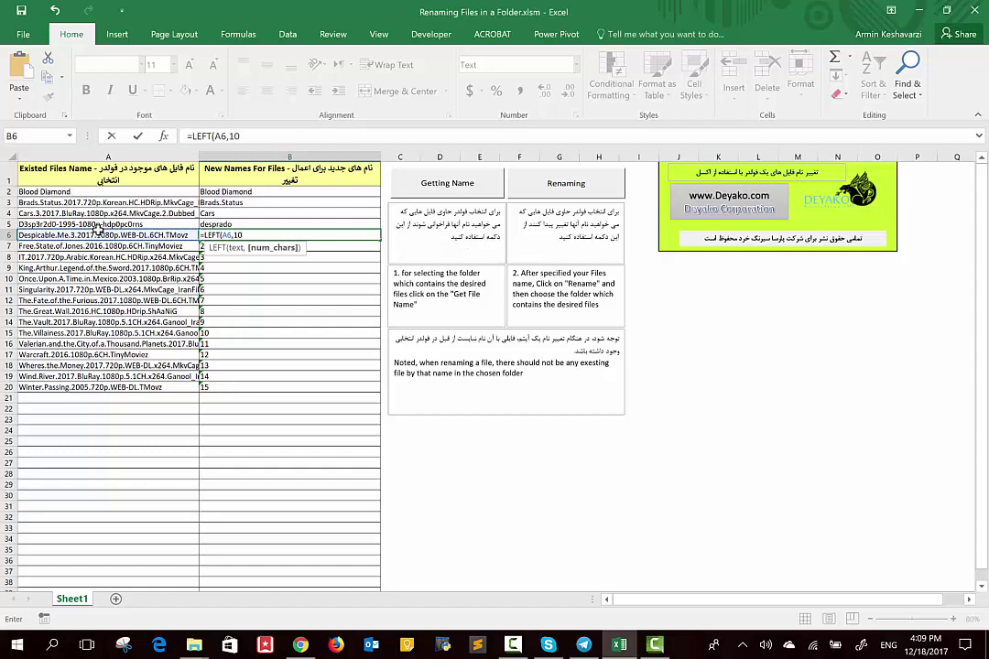
pyautogui.press('BackSpace')
pyautogui.press('BackSpace')
pyautogui.write('20)')
pyautogui.press('Return')
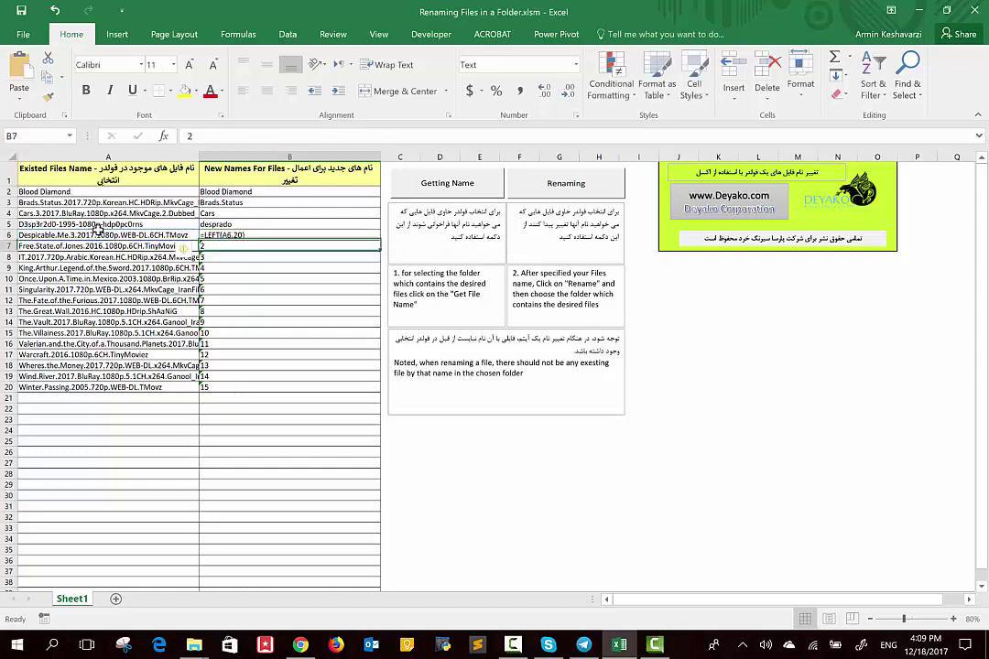
# Step: Switch B6 to General format so it shows Despicable.Me.3.2017
pyautogui.click(270, 236)
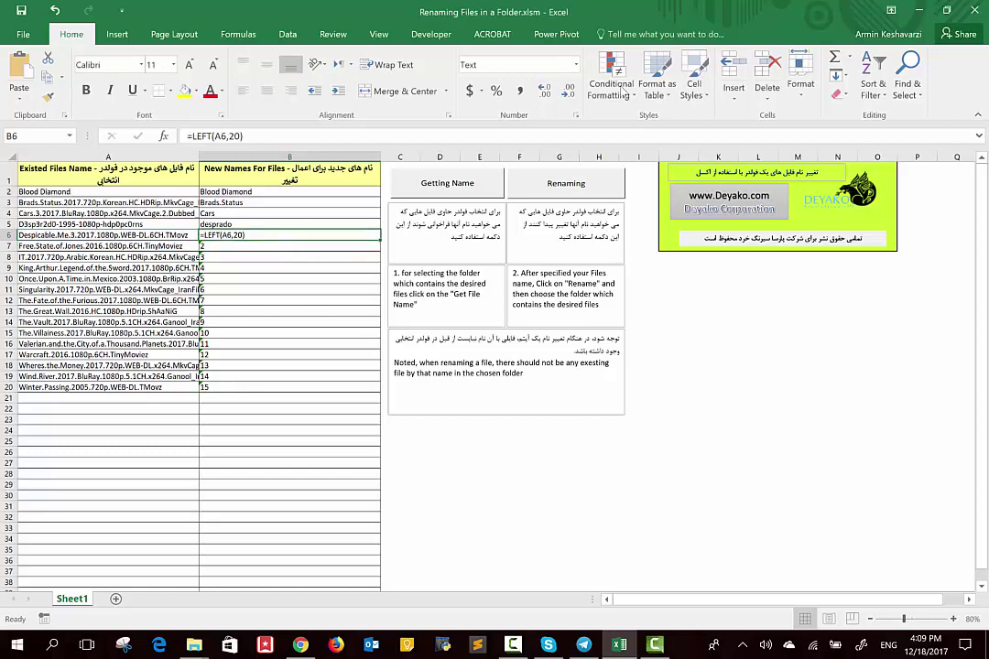
pyautogui.click(576, 64)
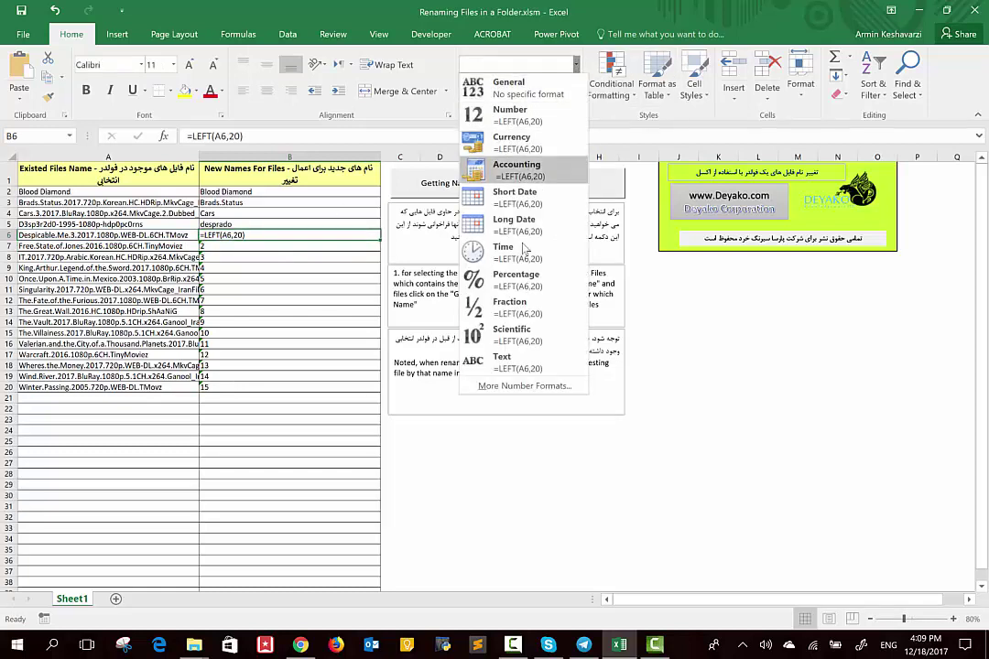
pyautogui.click(552, 101)
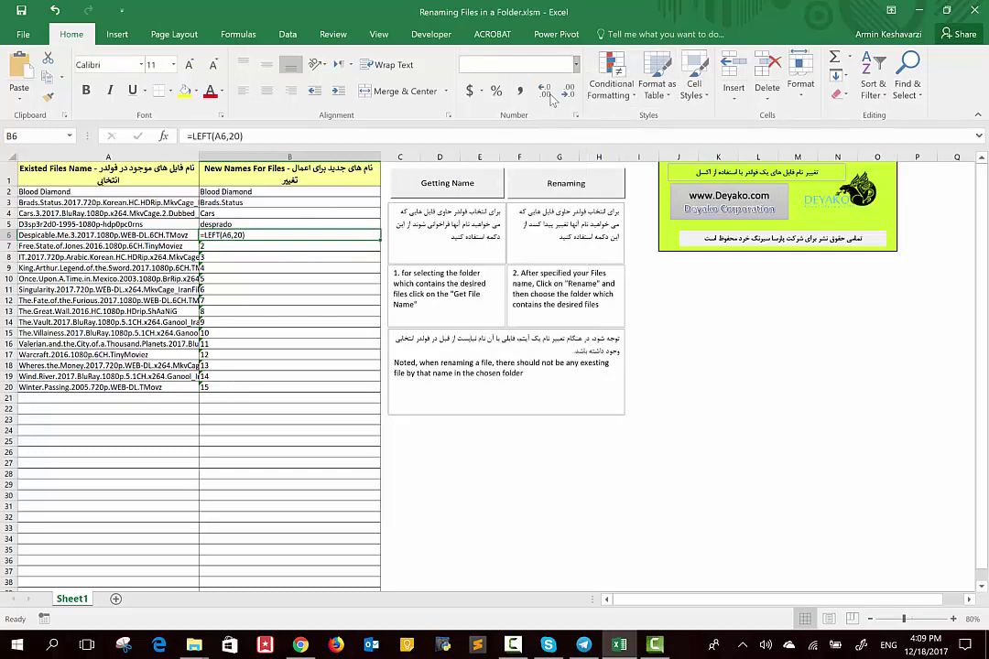
pyautogui.doubleClick(265, 237)
pyautogui.press('Return')
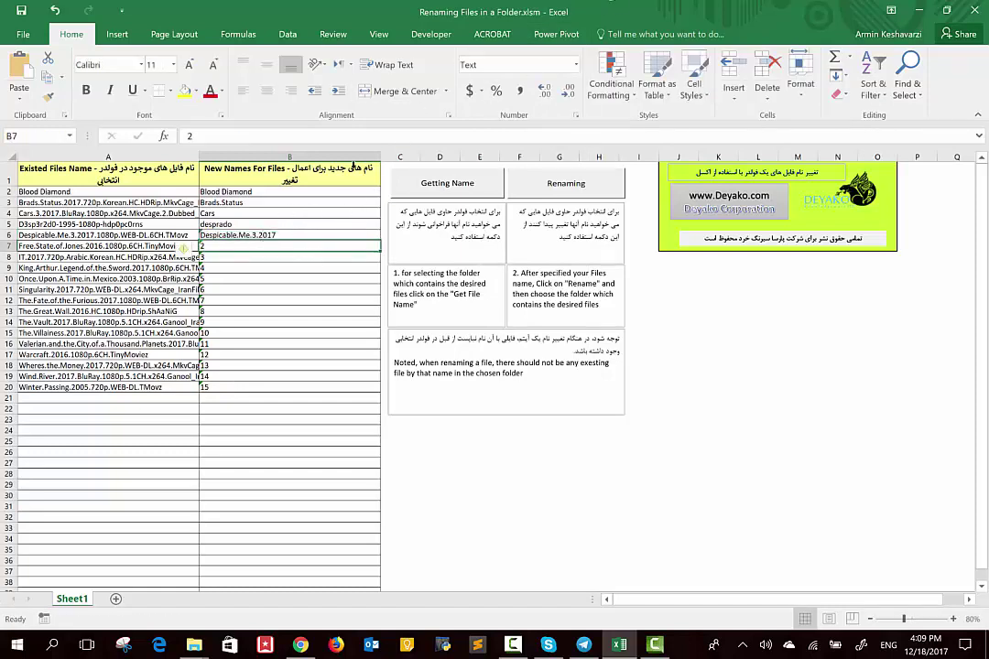
# Step: Enter =LEFT(A7,20) in B7
pyautogui.write('=')
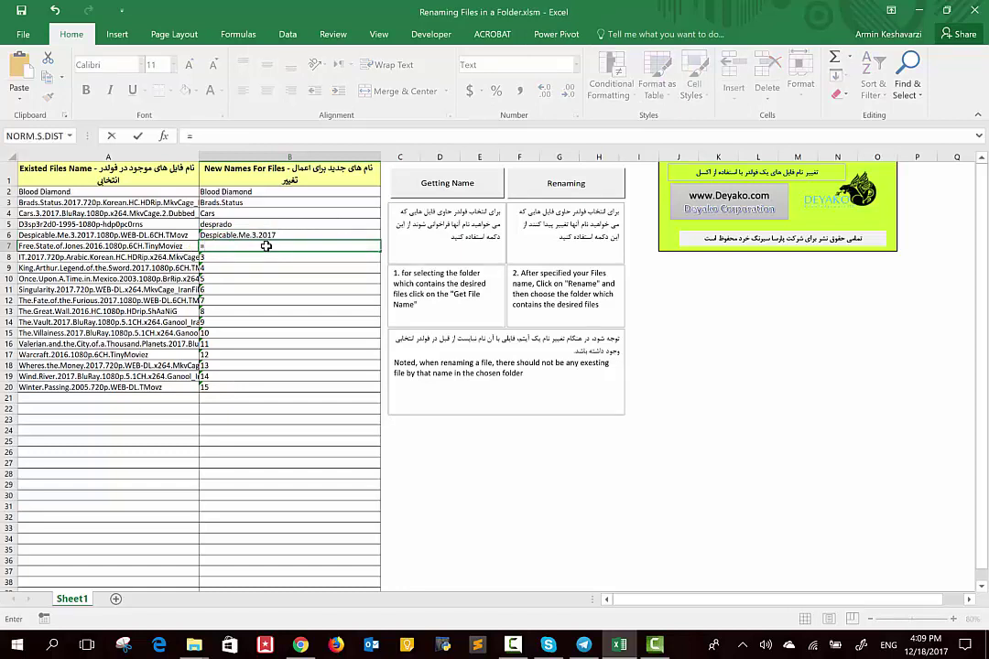
pyautogui.write('left')
pyautogui.press('Tab')
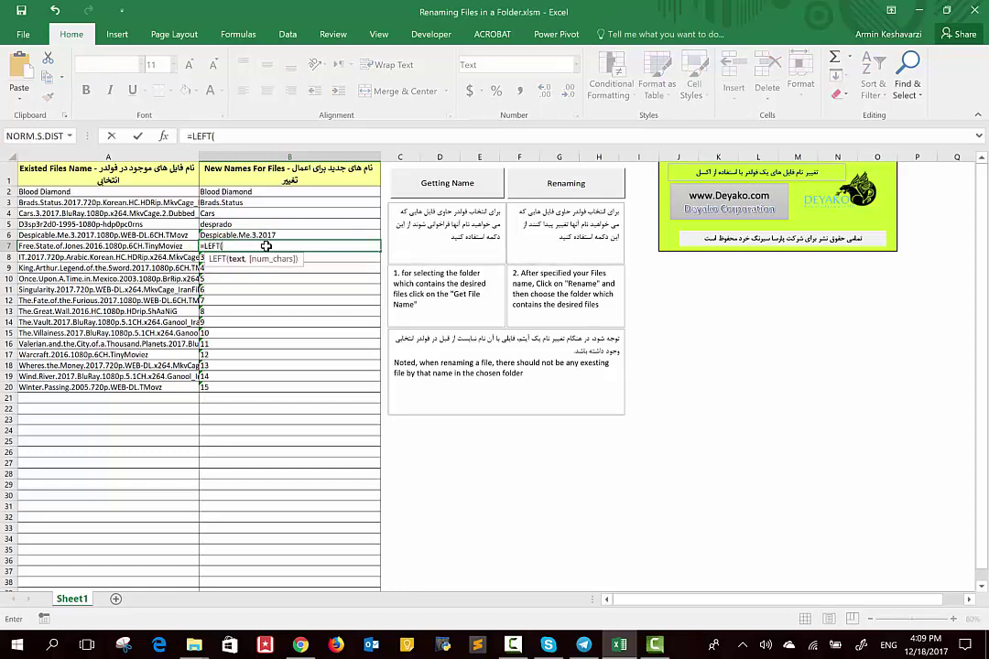
pyautogui.click(150, 245)
pyautogui.write(',')
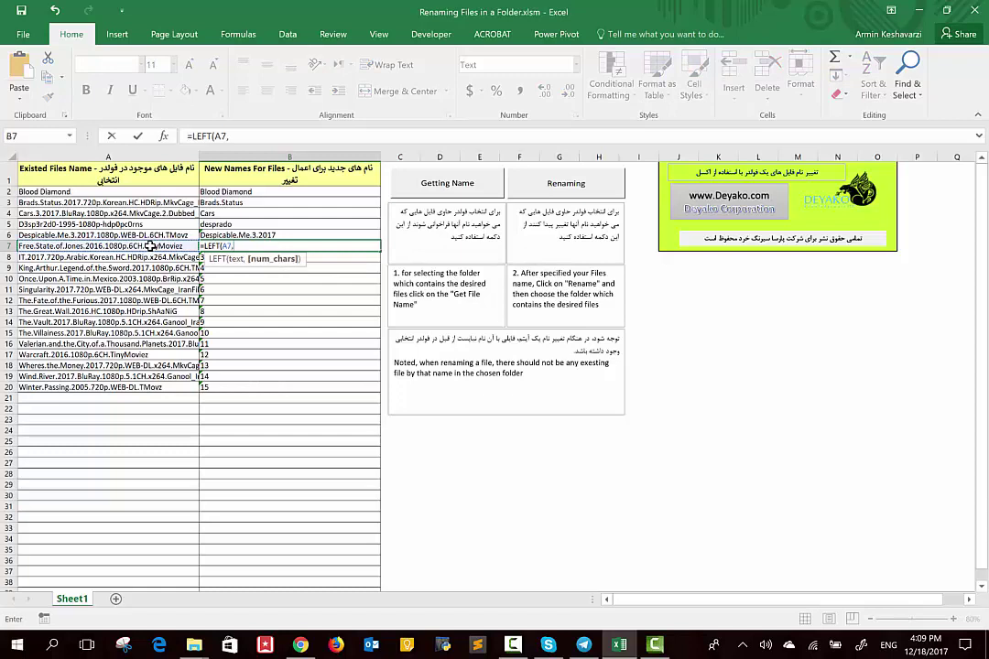
pyautogui.write('10')
pyautogui.press('BackSpace')
pyautogui.press('Return')
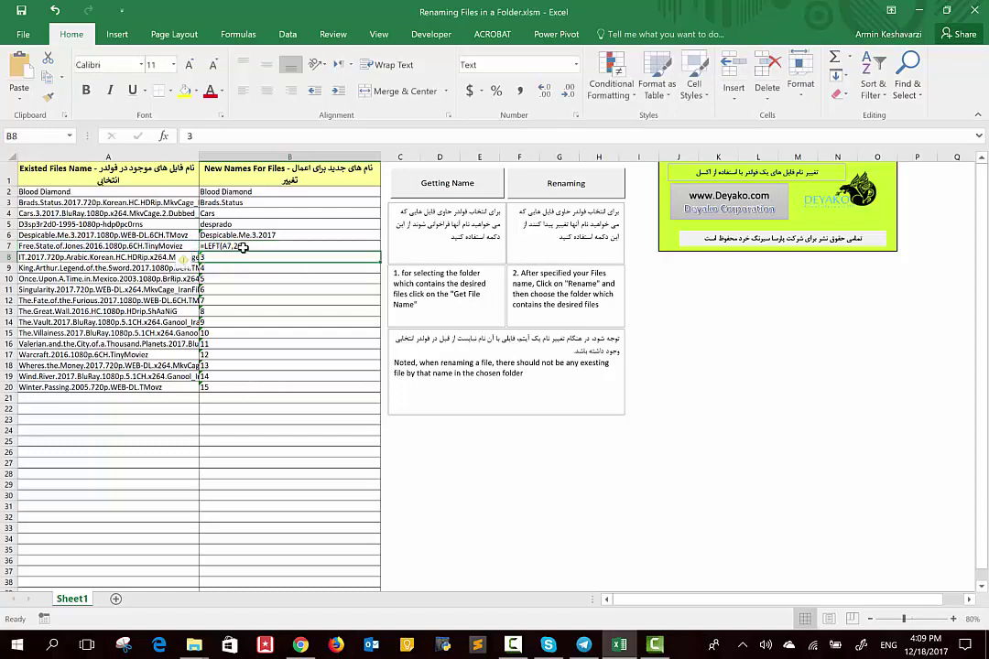
# Step: Change B7 from Text to General so it displays Free.State.of.Jones
pyautogui.click(243, 247)
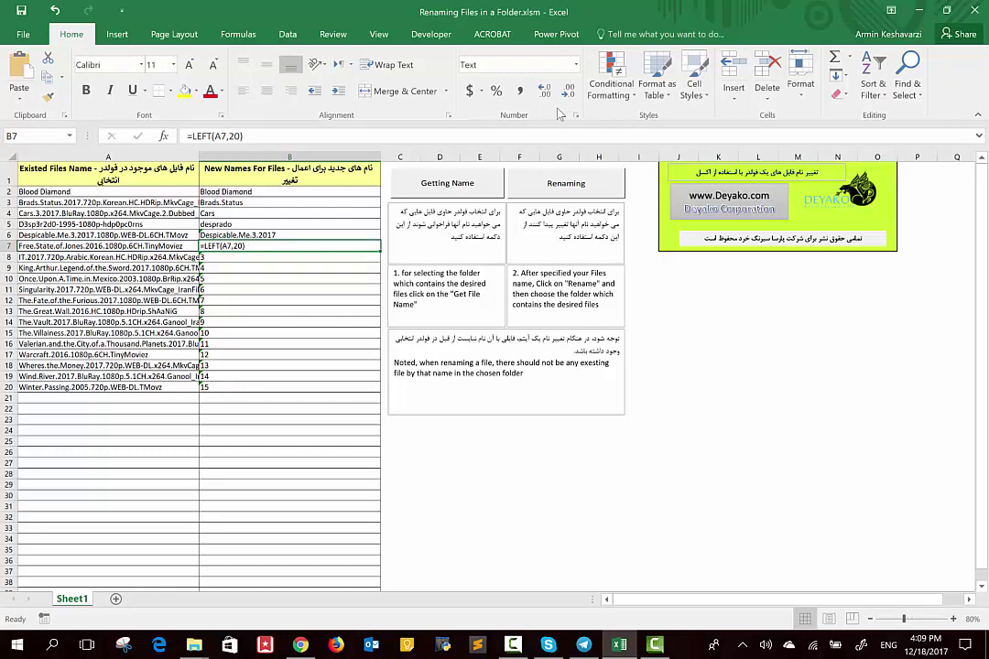
pyautogui.click(576, 65)
pyautogui.click(529, 84)
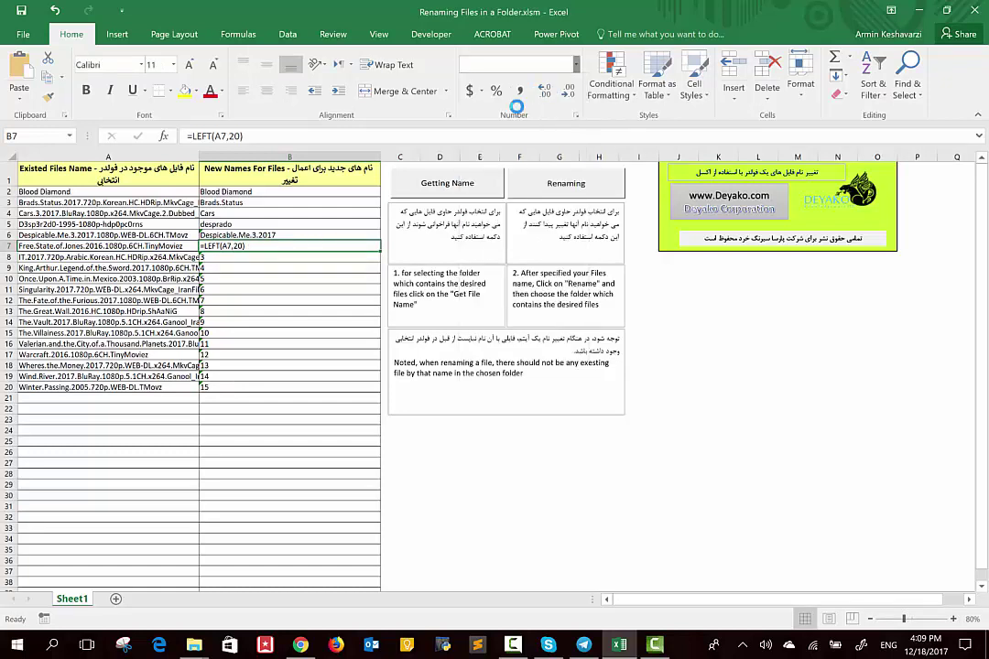
pyautogui.doubleClick(278, 245)
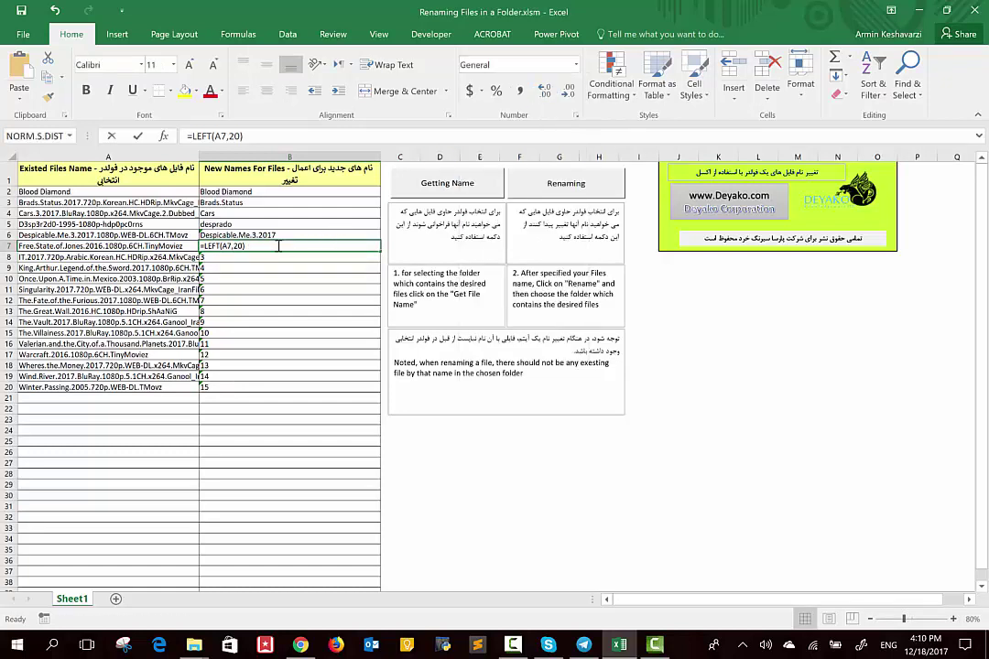
pyautogui.press('Return')
pyautogui.click(284, 245)
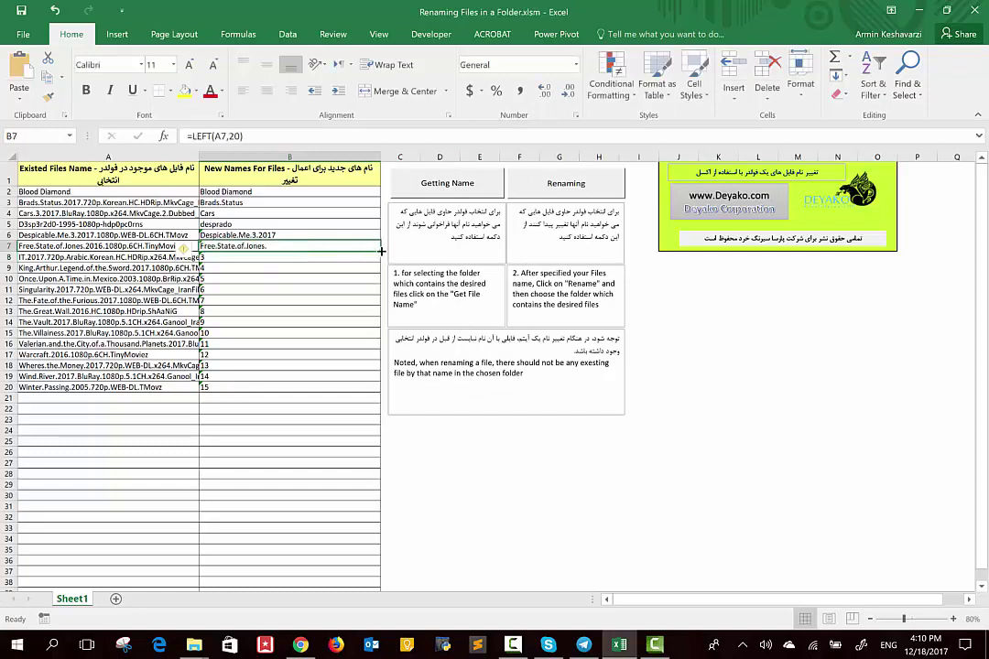
# Step: Fill B7's formula down to B20, format column B as General and ignore error warnings
pyautogui.moveTo(381, 250); pyautogui.dragTo(412, 384)
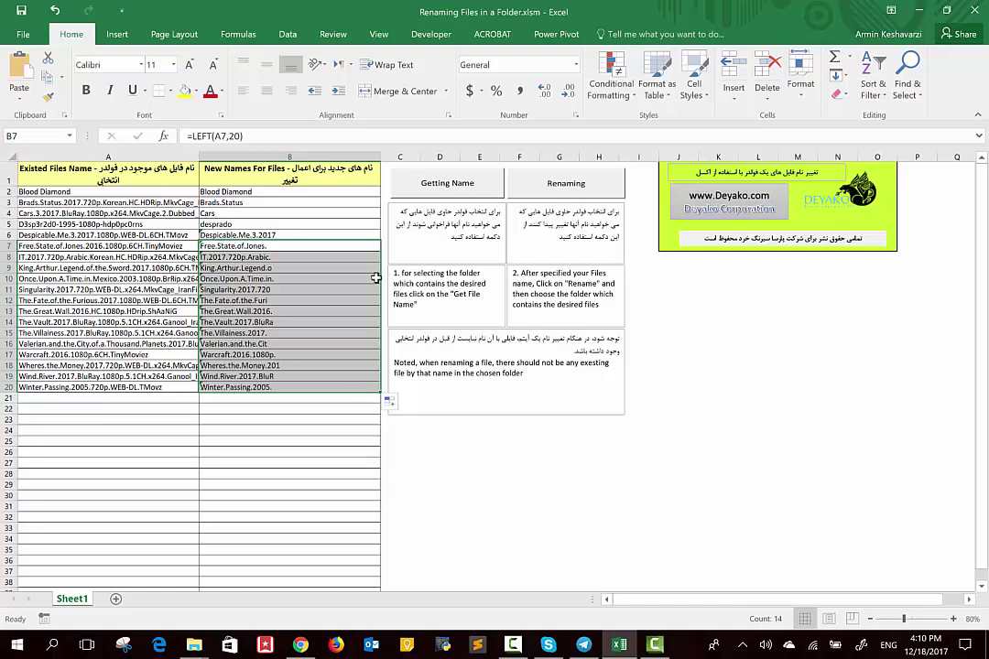
pyautogui.click(303, 158)
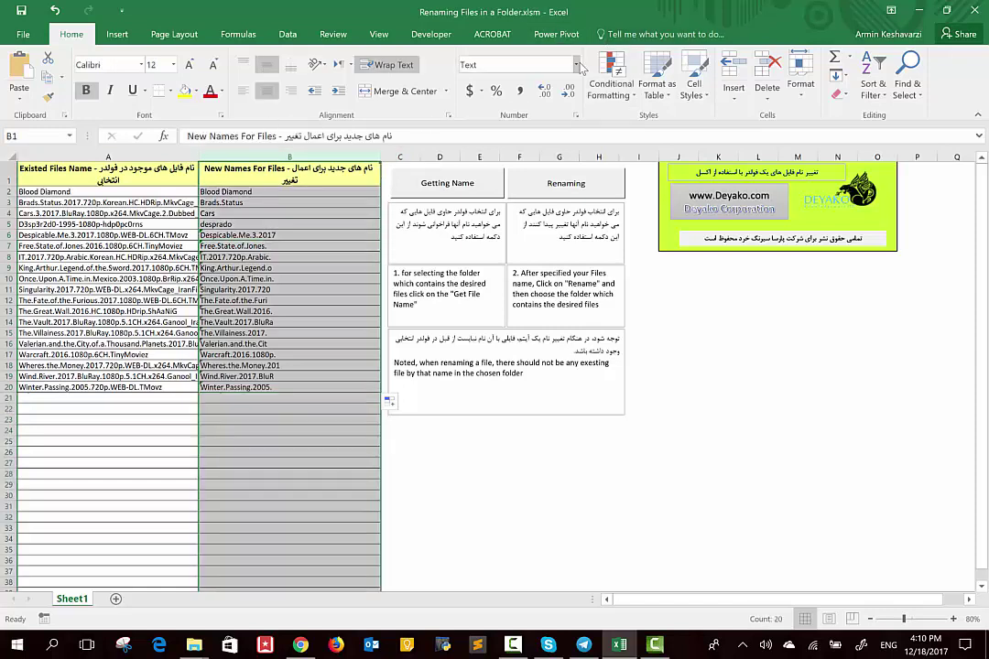
pyautogui.click(577, 65)
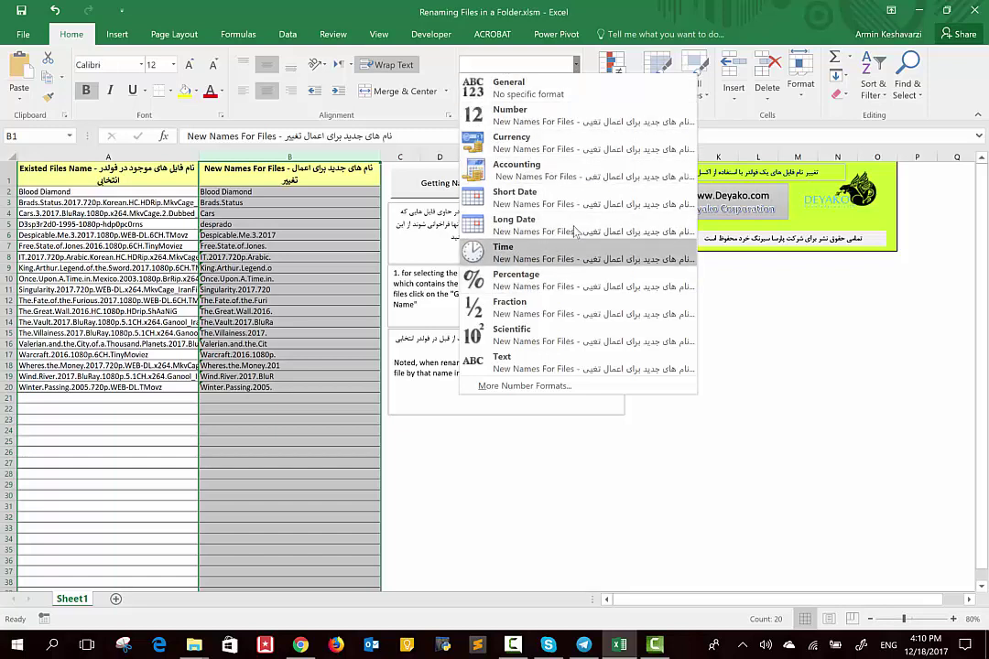
pyautogui.click(562, 85)
pyautogui.click(299, 236)
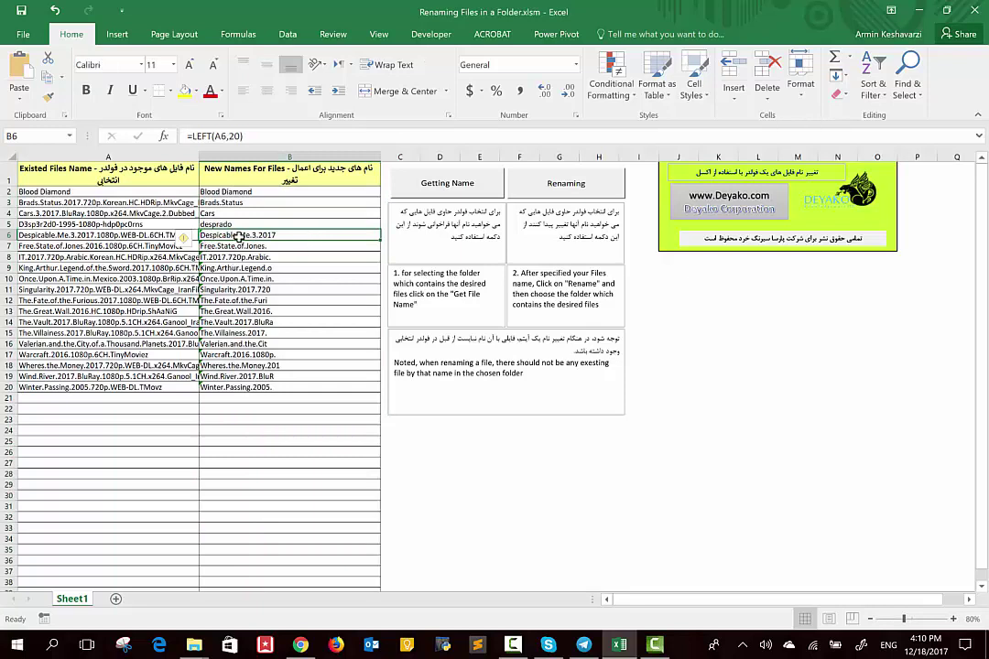
pyautogui.moveTo(238, 235); pyautogui.dragTo(282, 388)
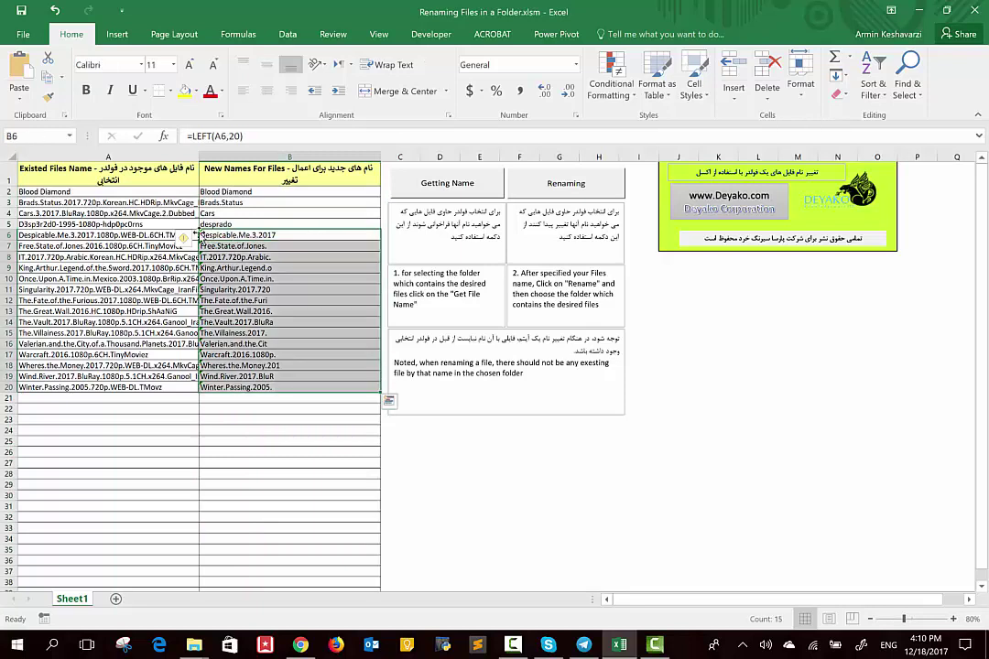
pyautogui.click(183, 236)
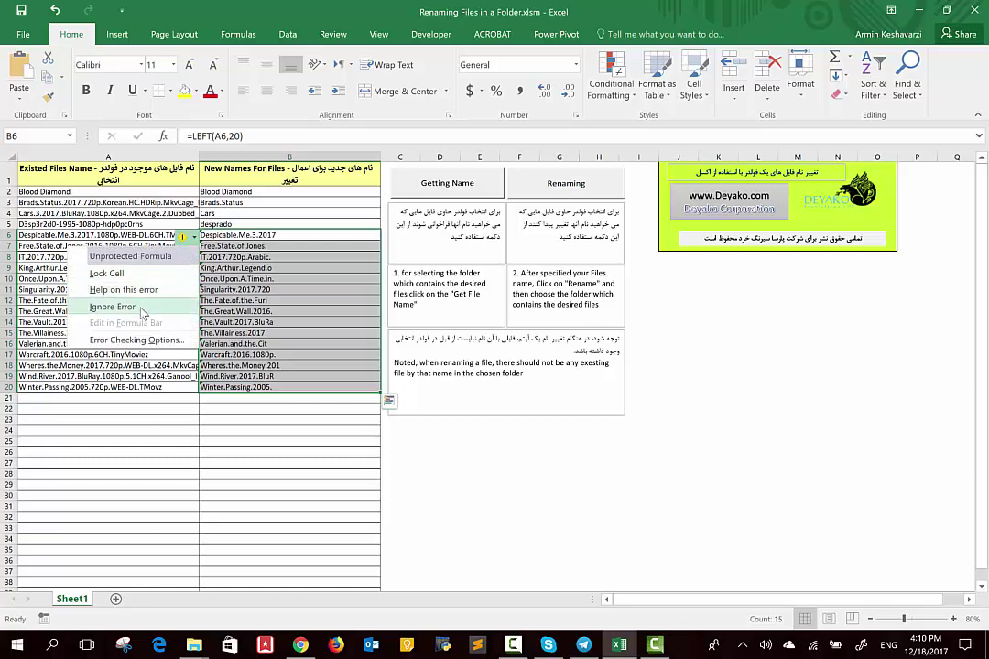
pyautogui.click(112, 307)
pyautogui.press('Down')
pyautogui.press('Down')
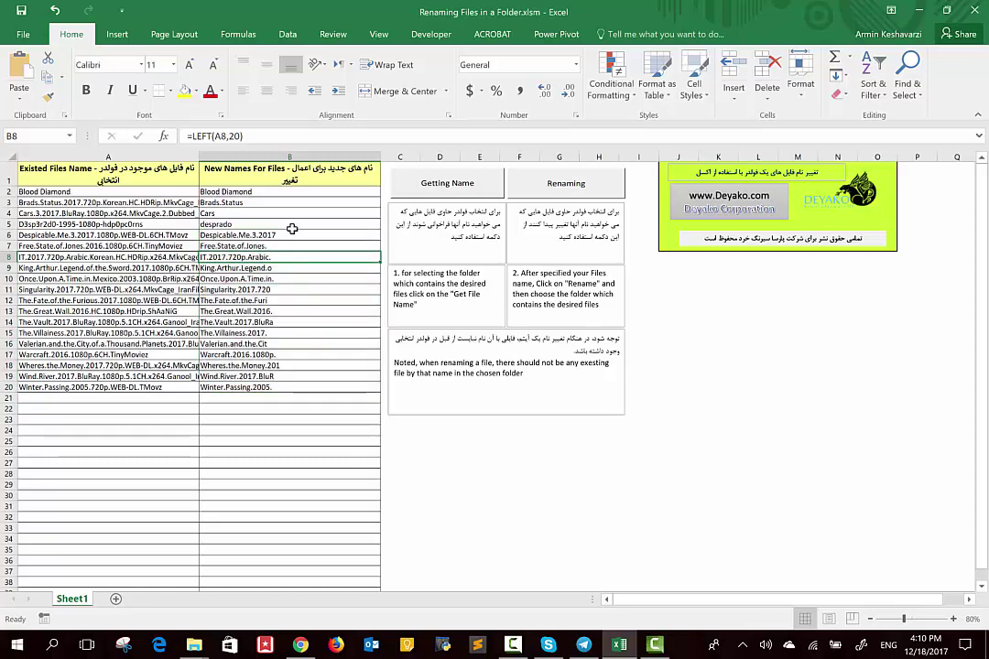
# Step: Copy B6:B20 and paste it back as plain values
pyautogui.moveTo(287, 235); pyautogui.dragTo(285, 385)
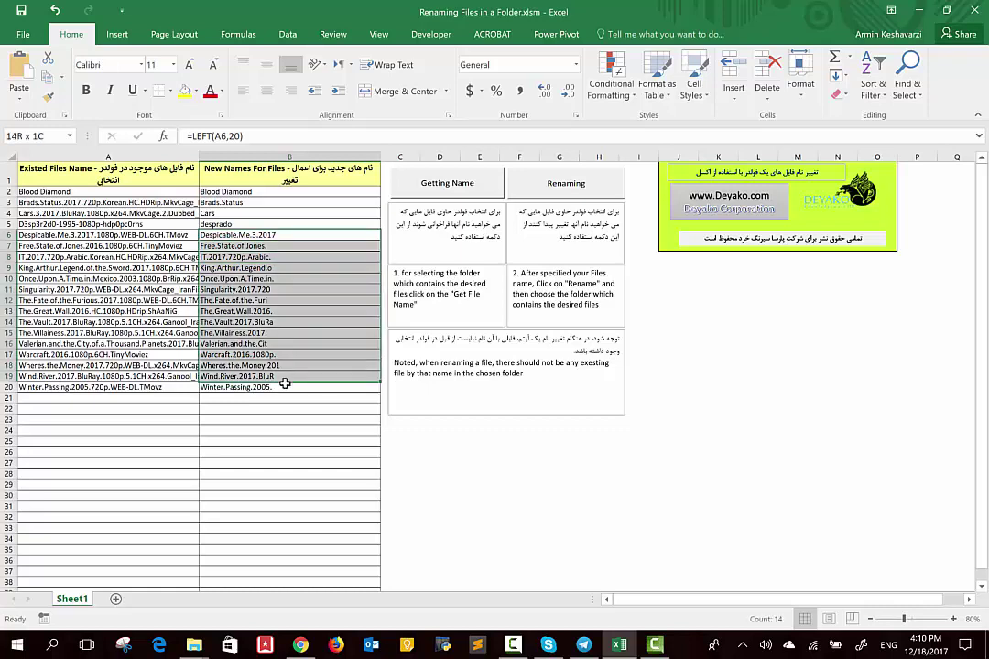
pyautogui.hotkey('ctrl', 'c')
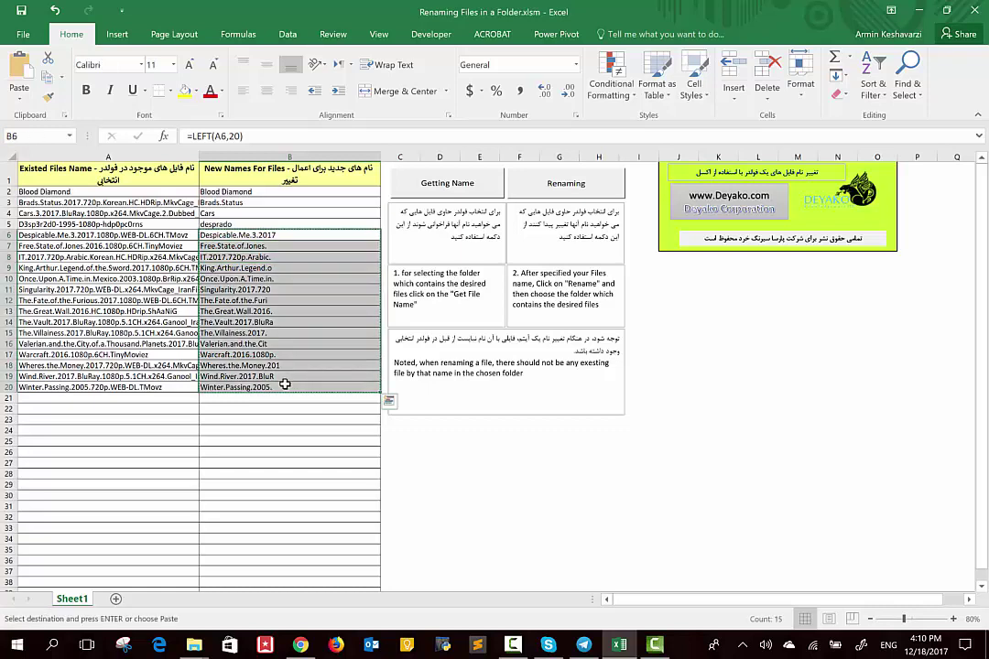
pyautogui.click(19, 95)
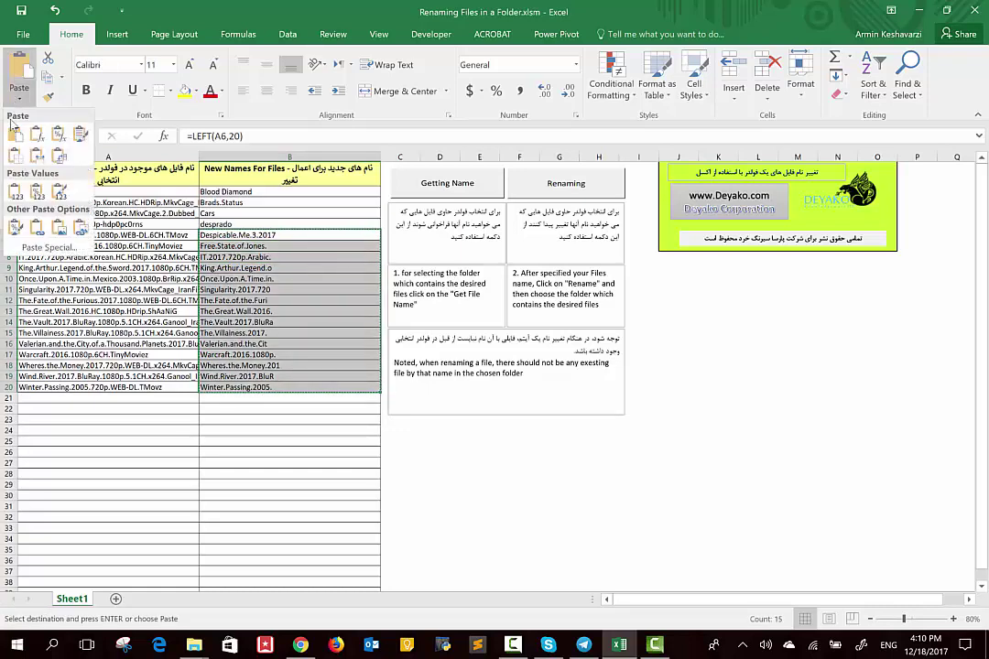
pyautogui.click(15, 193)
# Step: Trim B6 to Despicable.Me, keep B7 as Free.State.of.Jones, shorten B8 to IT.2017
pyautogui.click(300, 244)
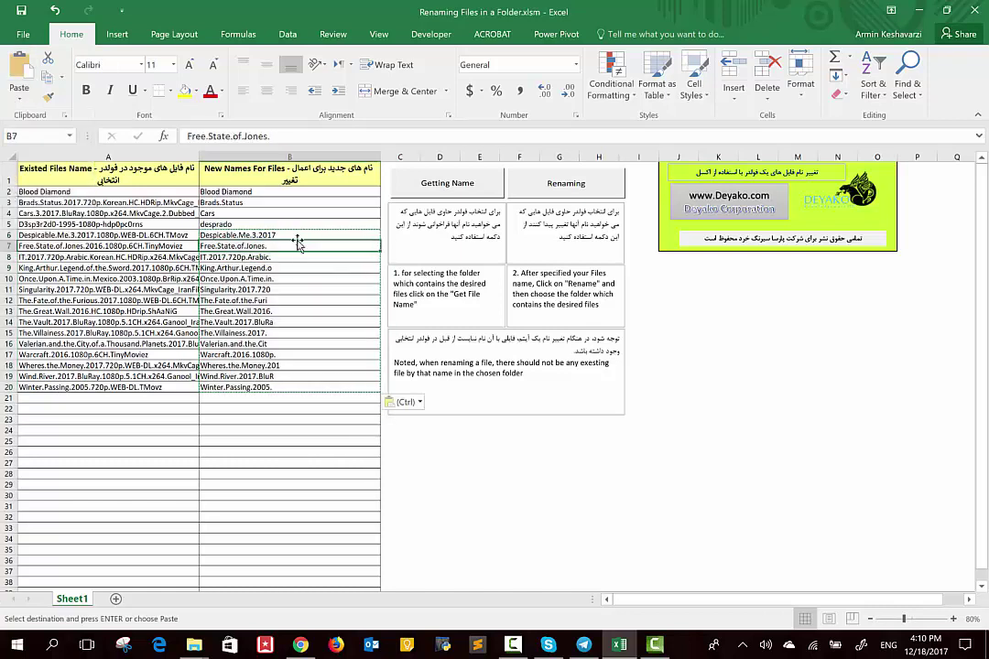
pyautogui.doubleClick(292, 234)
pyautogui.press('BackSpace')
pyautogui.press('BackSpace')
pyautogui.press('BackSpace')
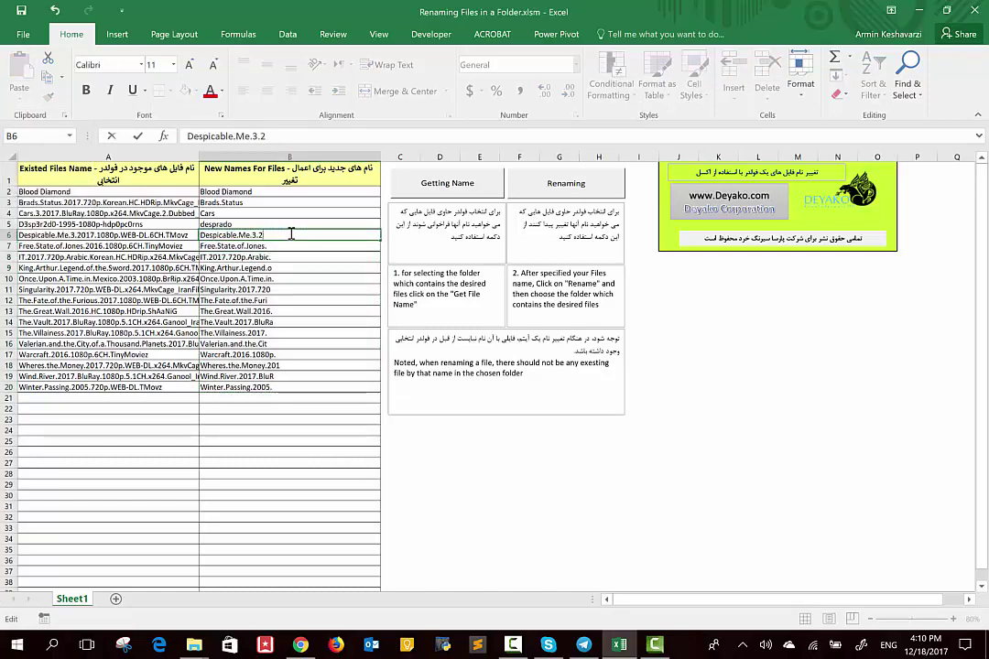
pyautogui.press('BackSpace')
pyautogui.press('BackSpace')
pyautogui.press('BackSpace')
pyautogui.doubleClick(268, 246)
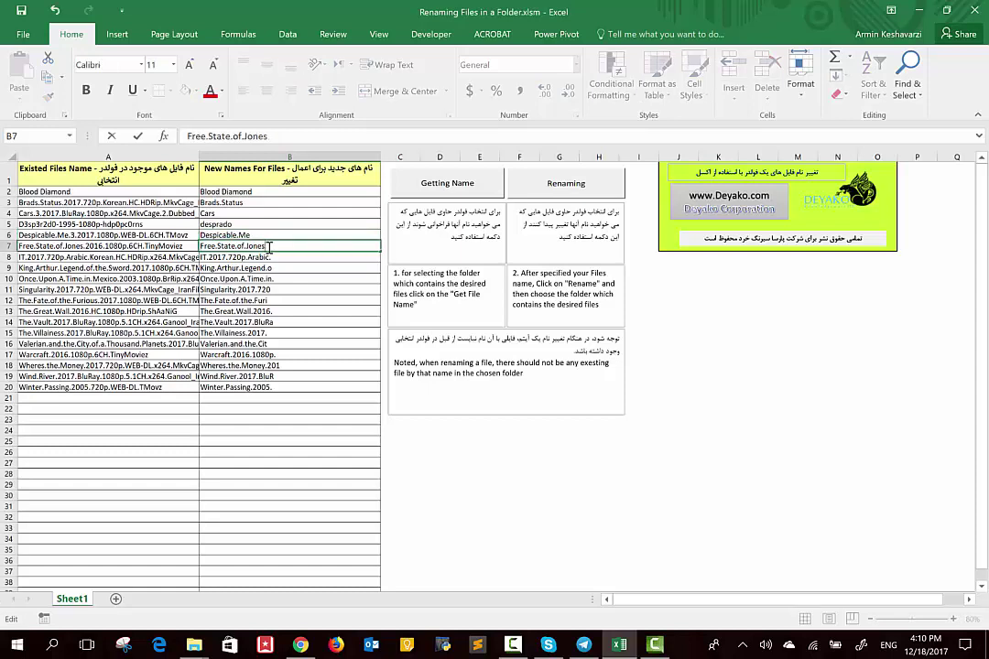
pyautogui.doubleClick(285, 258)
pyautogui.press('BackSpace')
pyautogui.press('BackSpace')
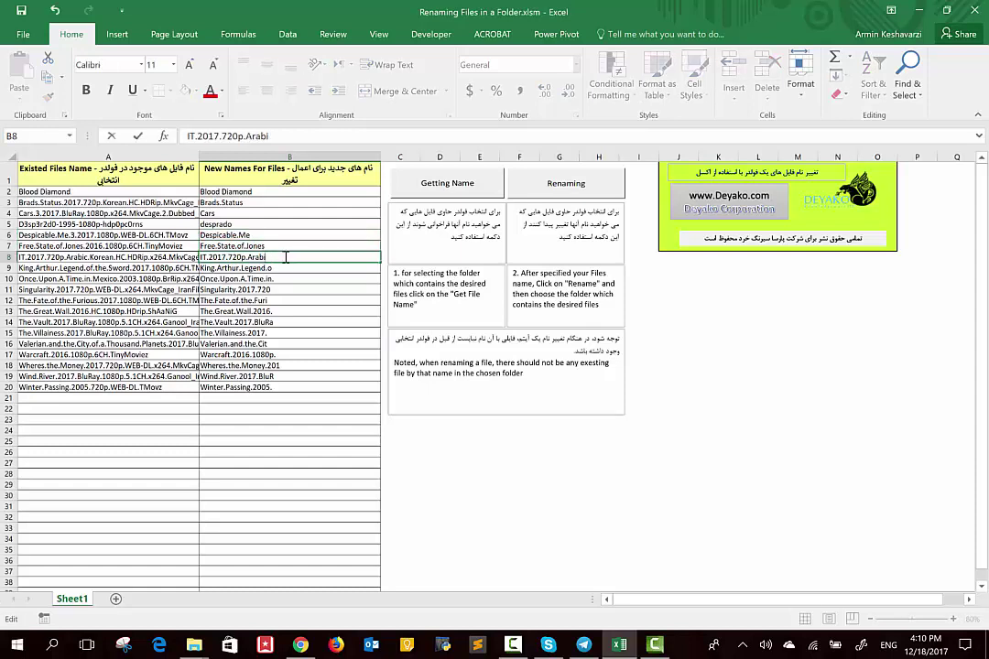
pyautogui.press('BackSpace')
pyautogui.press('BackSpace')
pyautogui.press('BackSpace')
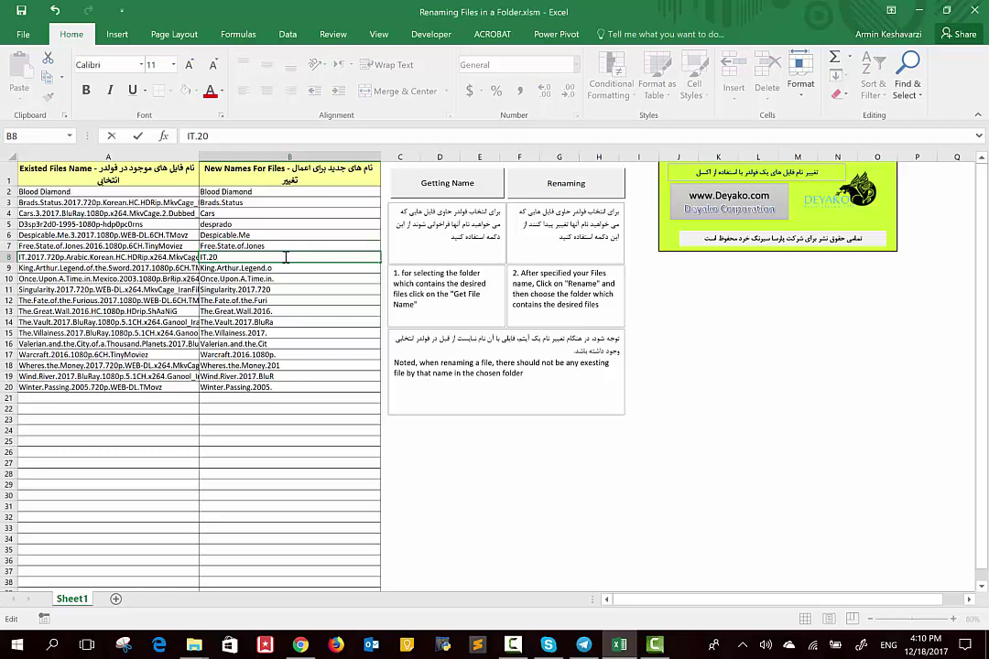
pyautogui.write('17')
pyautogui.click(293, 267)
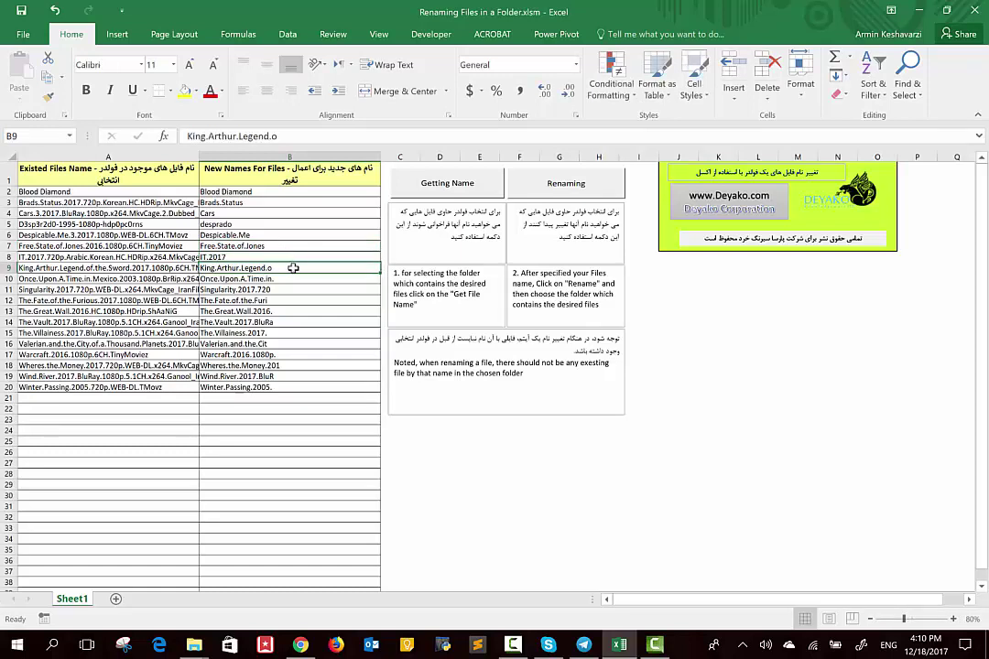
# Step: Paste the copied end of A9's file name, 2017.1080p.6CH.TMovz, into B9
pyautogui.doubleClick(294, 268)
pyautogui.doubleClick(139, 267)
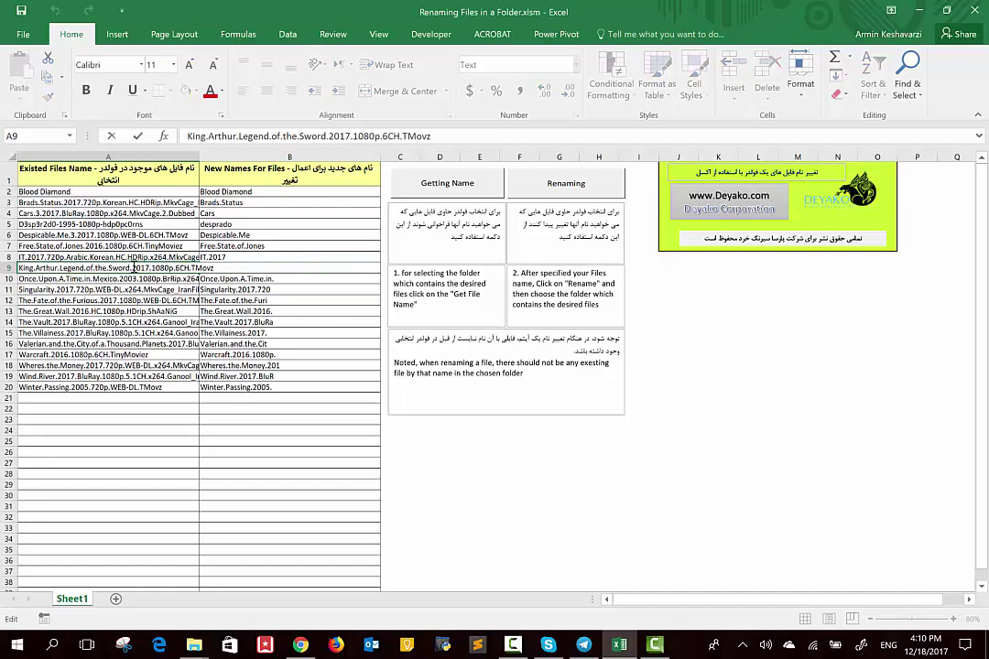
pyautogui.moveTo(134, 267); pyautogui.dragTo(7, 271)
pyautogui.hotkey('shift', 'End')
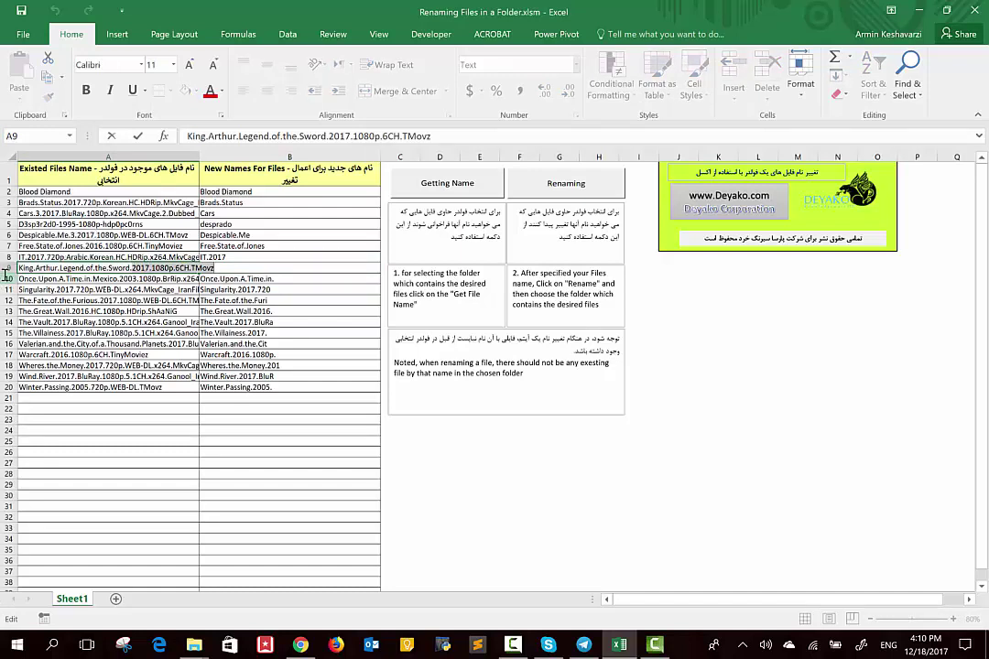
pyautogui.hotkey('ctrl', 'c')
pyautogui.click(258, 267)
pyautogui.hotkey('ctrl', 'v')
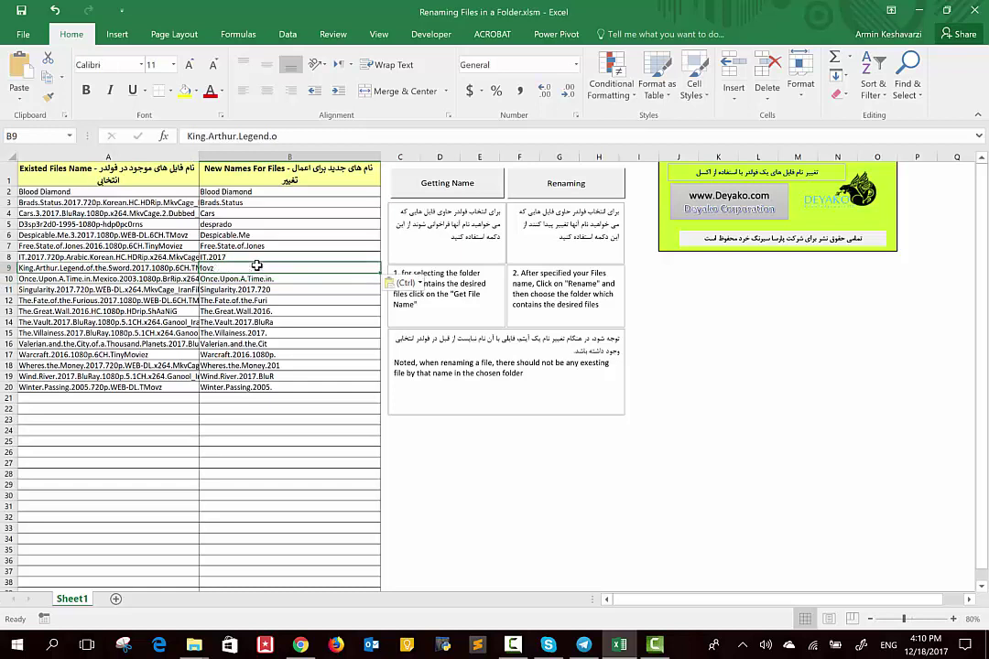
# Step: Copy the title Once.Upon.A.Time.in.Mexico from A10's file name for B10
pyautogui.doubleClick(119, 278)
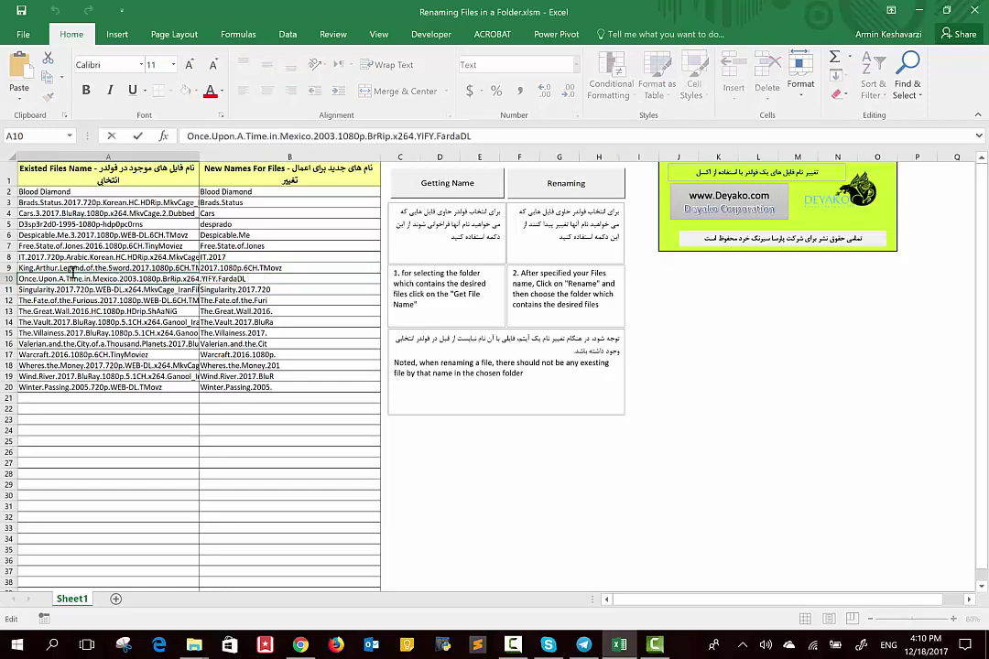
pyautogui.hotkey('shift', 'Home')
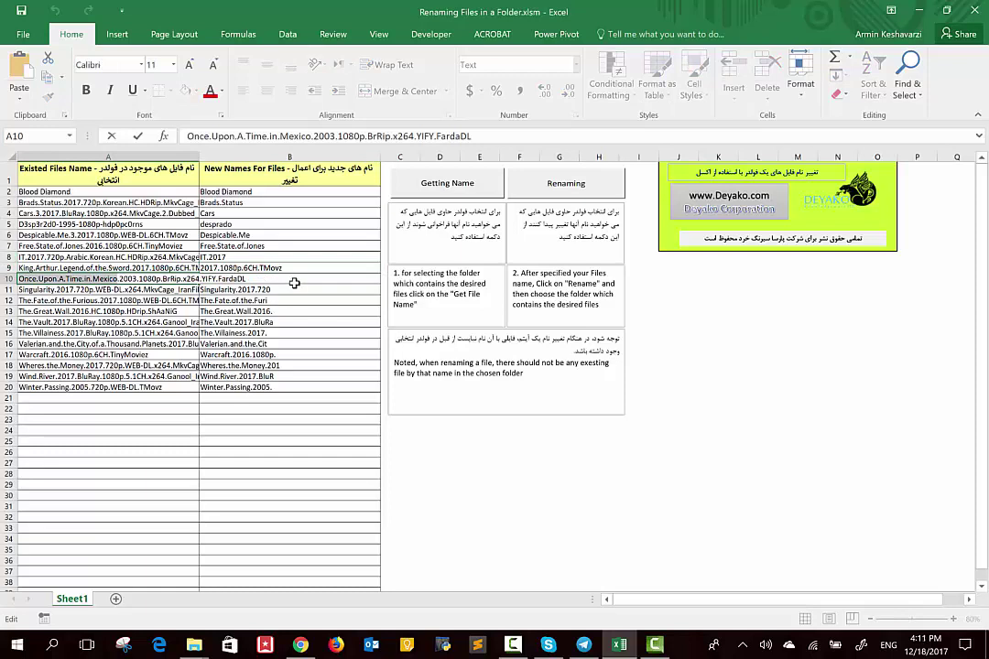
pyautogui.press('Right')
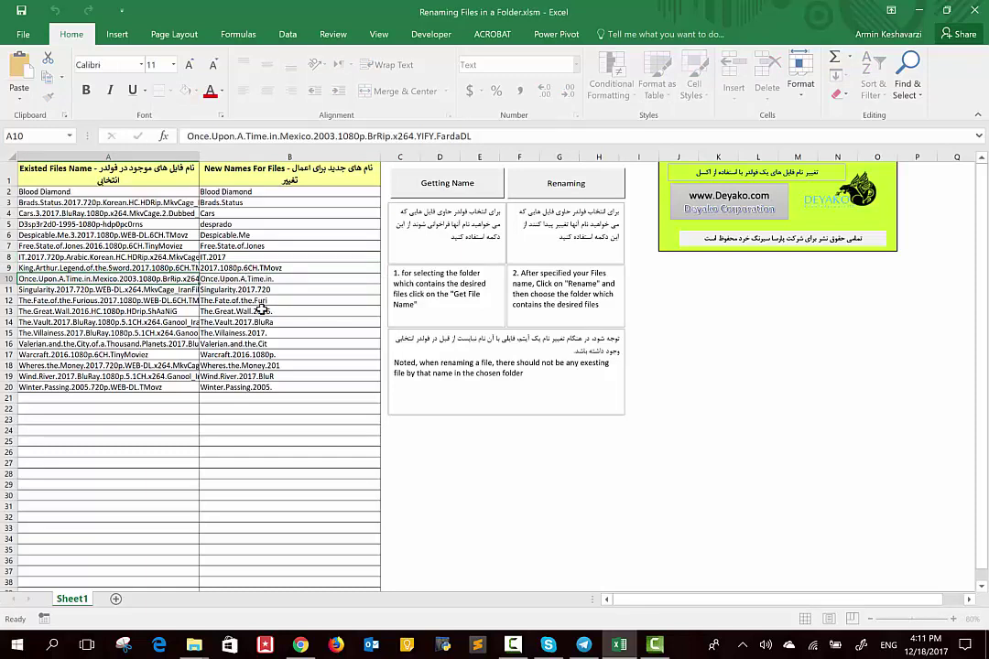
pyautogui.press('Escape')
pyautogui.click(272, 279)
# Step: Paste the title into B10 and trim B11's new name down to Singularity
pyautogui.hotkey('ctrl', 'v')
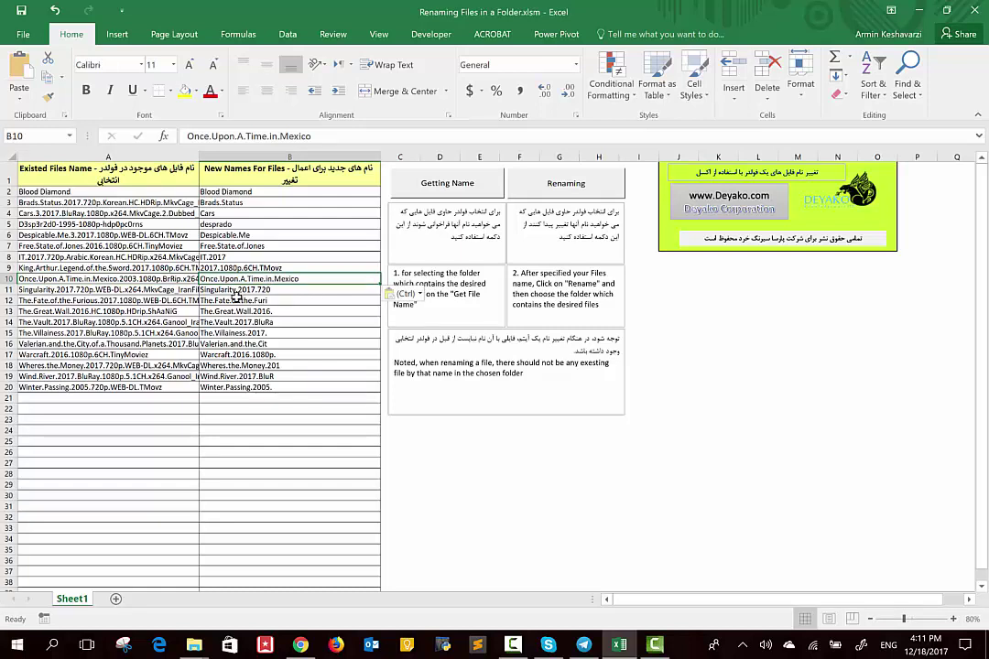
pyautogui.click(293, 289)
pyautogui.doubleClick(293, 289)
pyautogui.press('BackSpace')
pyautogui.press('BackSpace')
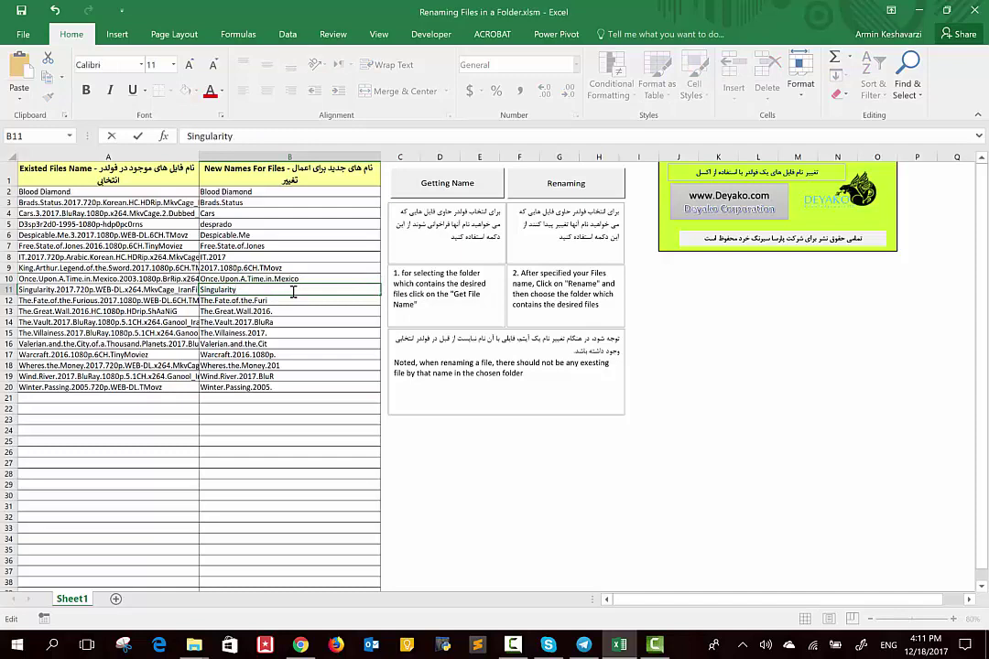
pyautogui.press('Return')
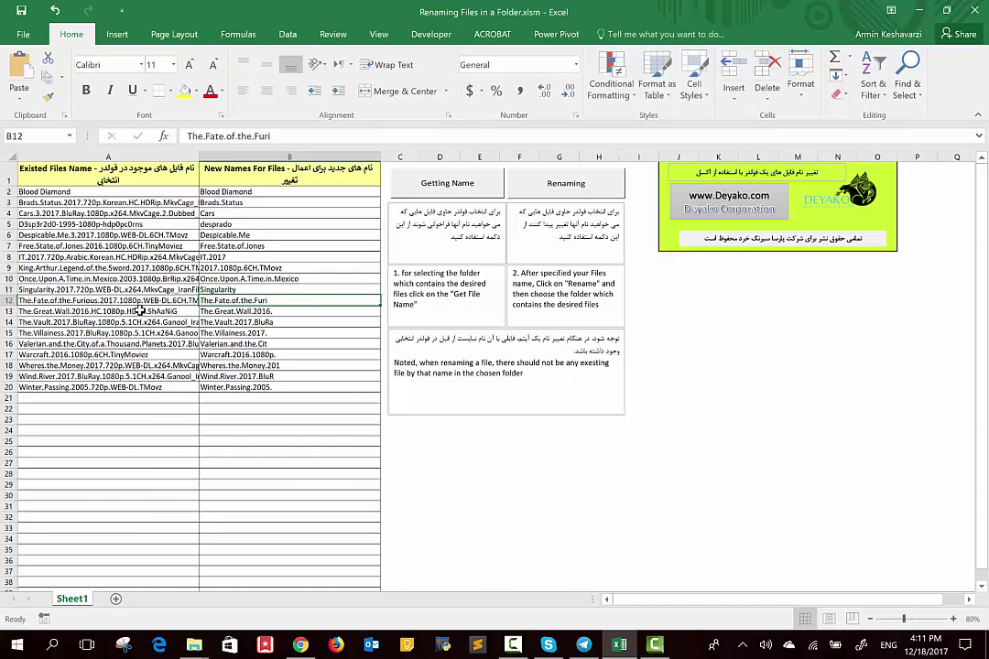
# Step: Copy the title from A12's filename and paste The.Fate.of.the.Furious into B12
pyautogui.doubleClick(95, 300)
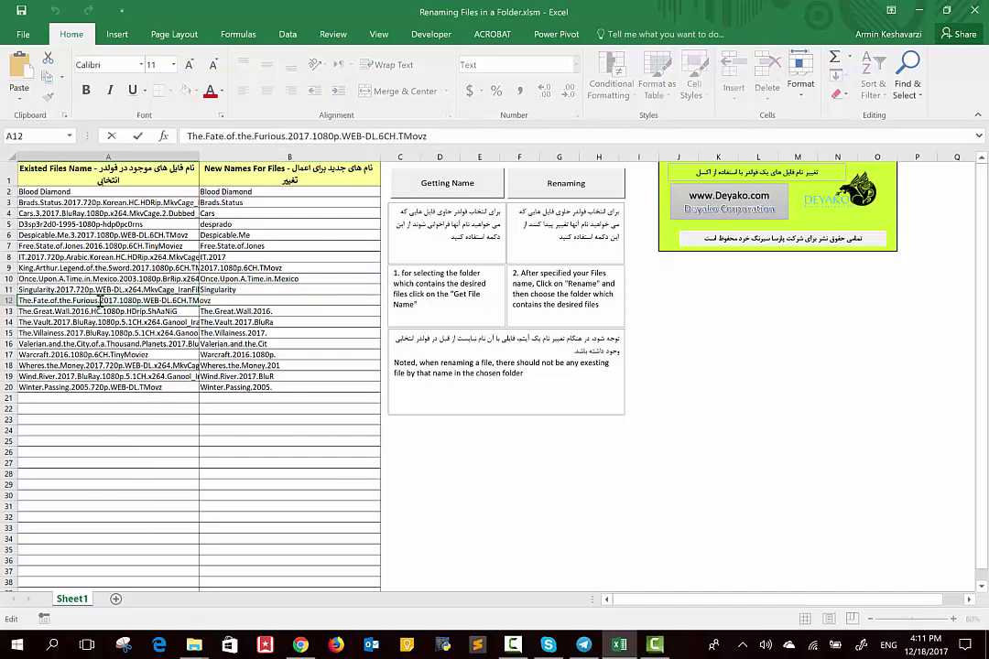
pyautogui.moveTo(99, 300); pyautogui.dragTo(16, 301)
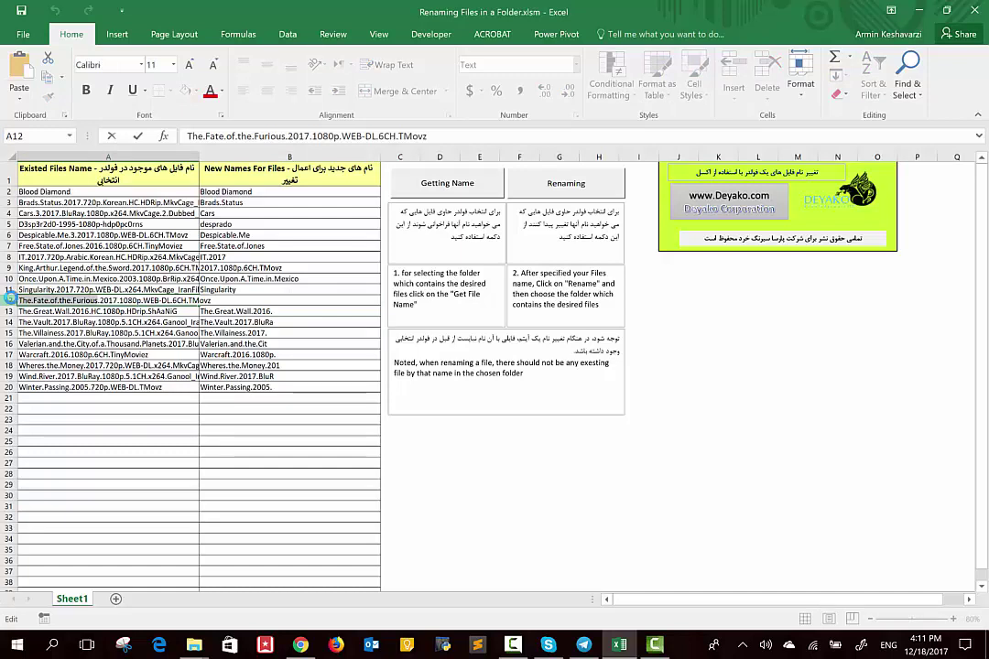
pyautogui.hotkey('ctrl', 'c')
pyautogui.click(293, 344)
pyautogui.click(238, 300)
pyautogui.hotkey('ctrl', 'v')
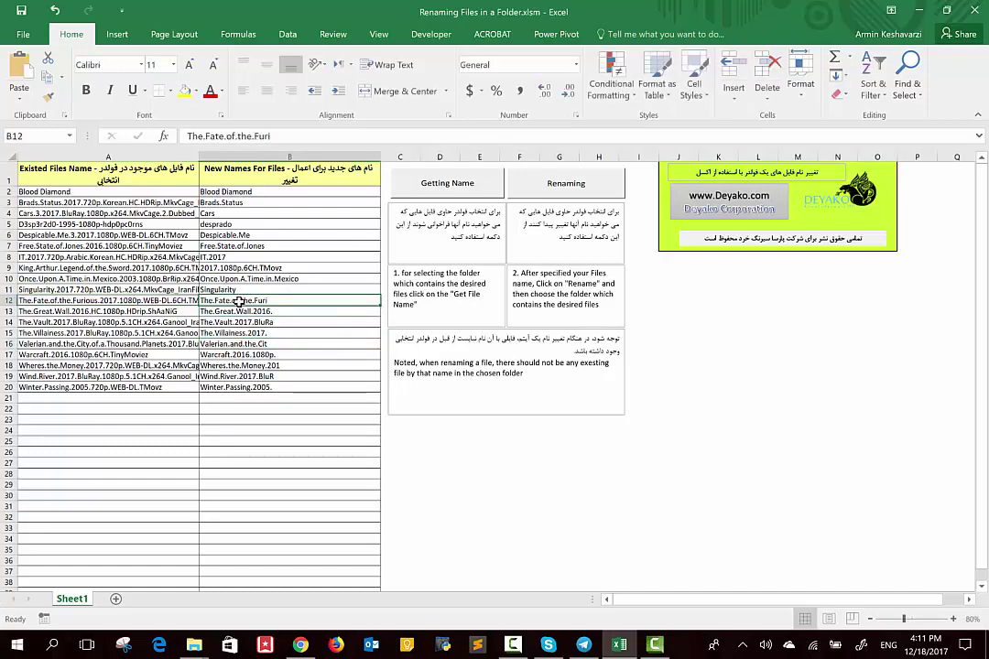
pyautogui.hotkey('ctrl', 'v')
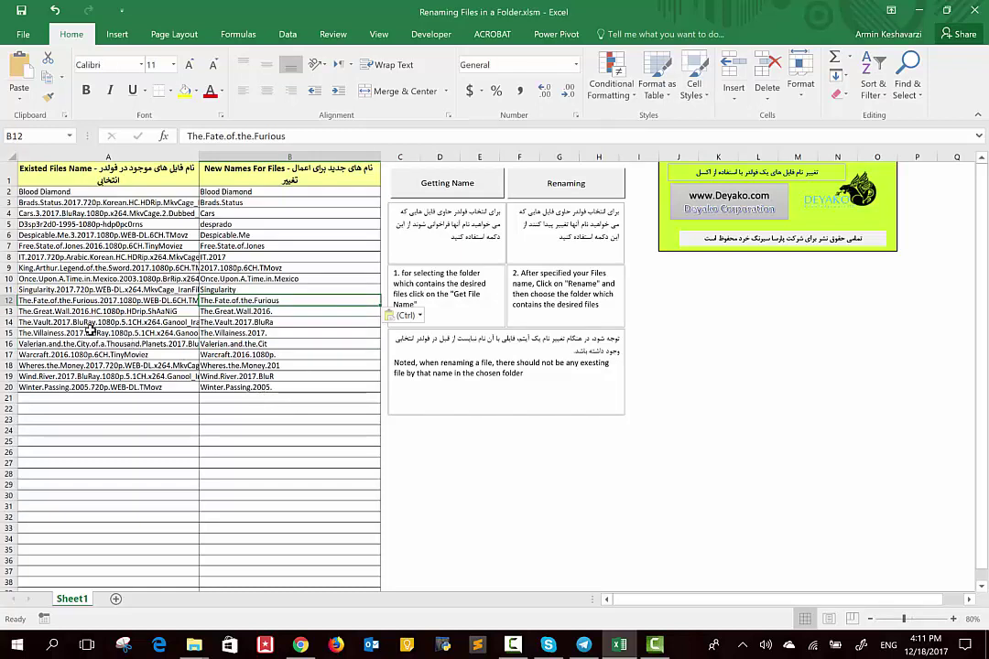
# Step: Confirm B14 as The.Vault.2017 and trim B15 to The.Villainess
pyautogui.click(295, 325)
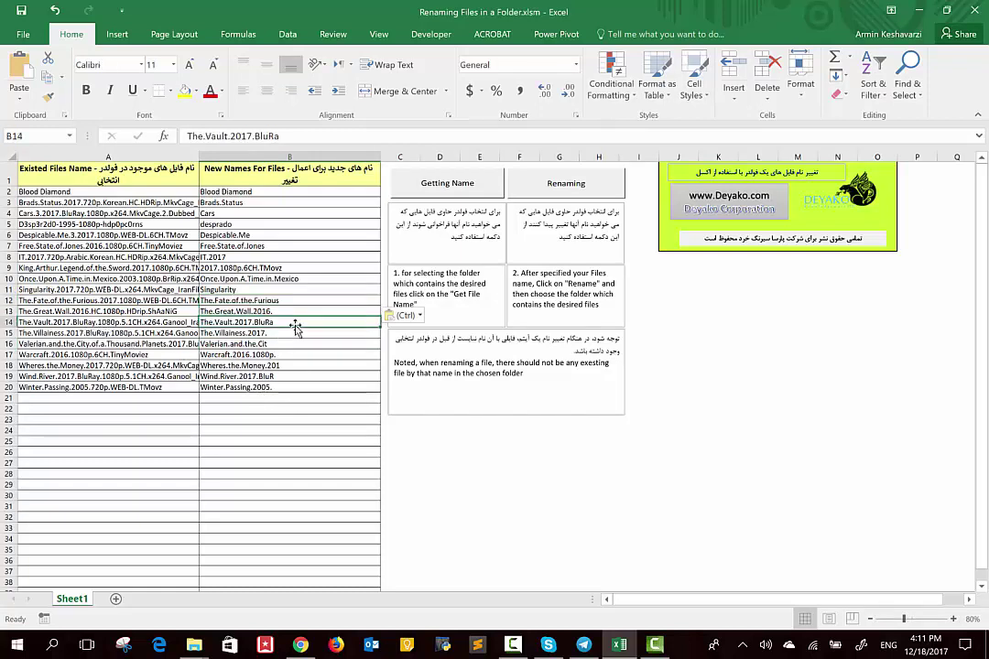
pyautogui.hotkey('ctrl', 'Down')
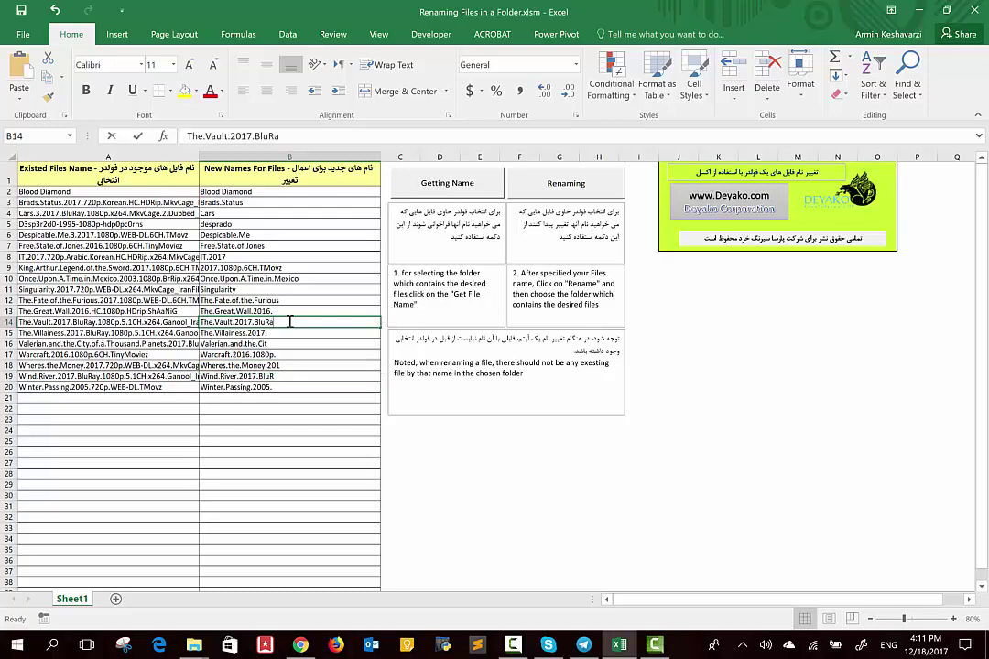
pyautogui.doubleClick(289, 320)
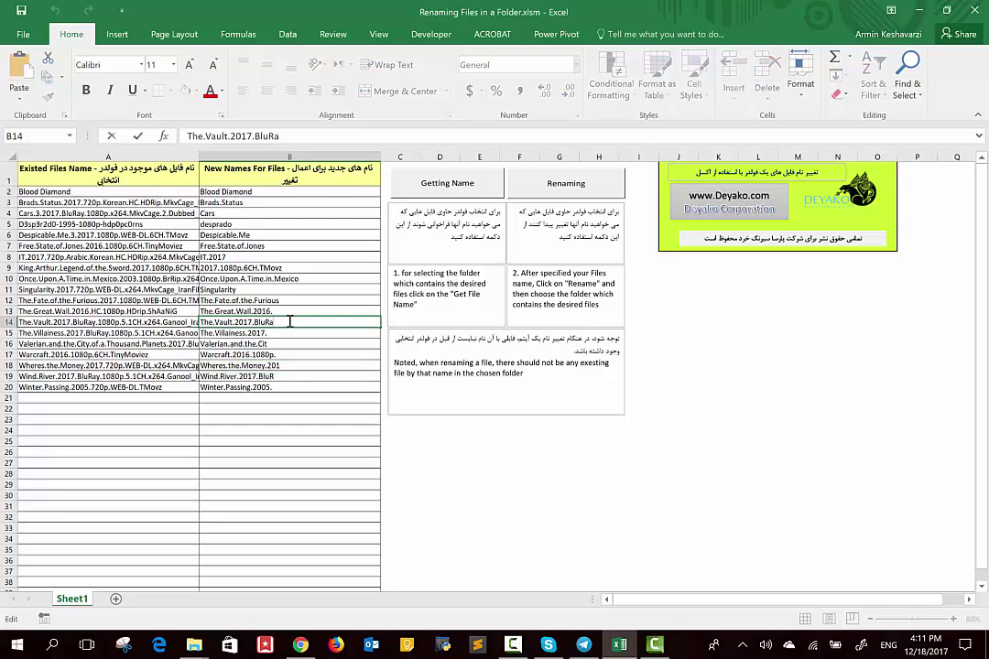
pyautogui.press('Return')
pyautogui.doubleClick(282, 333)
pyautogui.press('BackSpace')
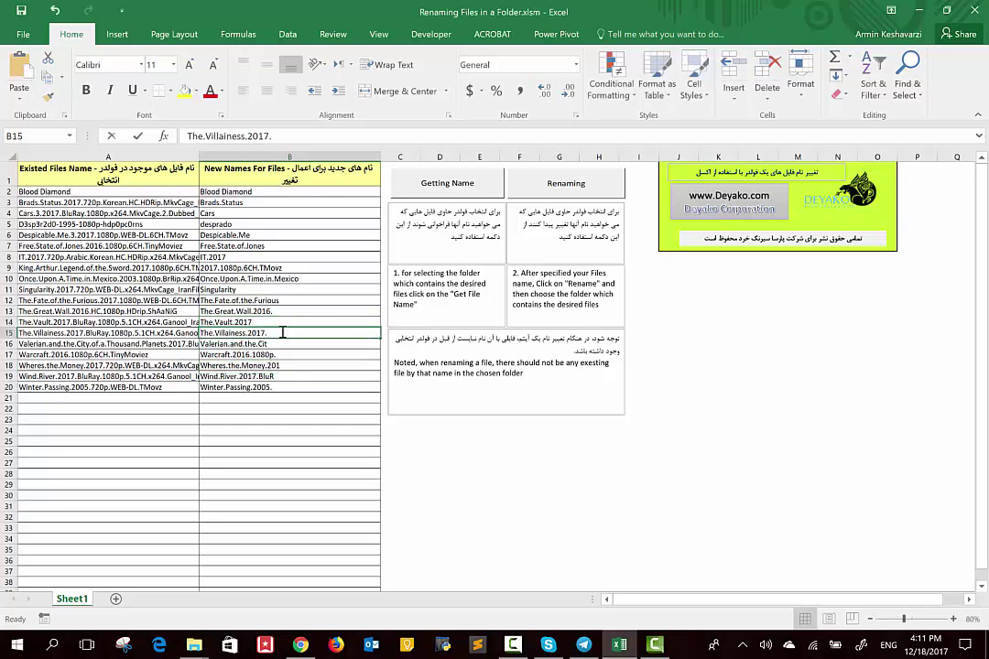
pyautogui.press('BackSpace')
pyautogui.press('BackSpace')
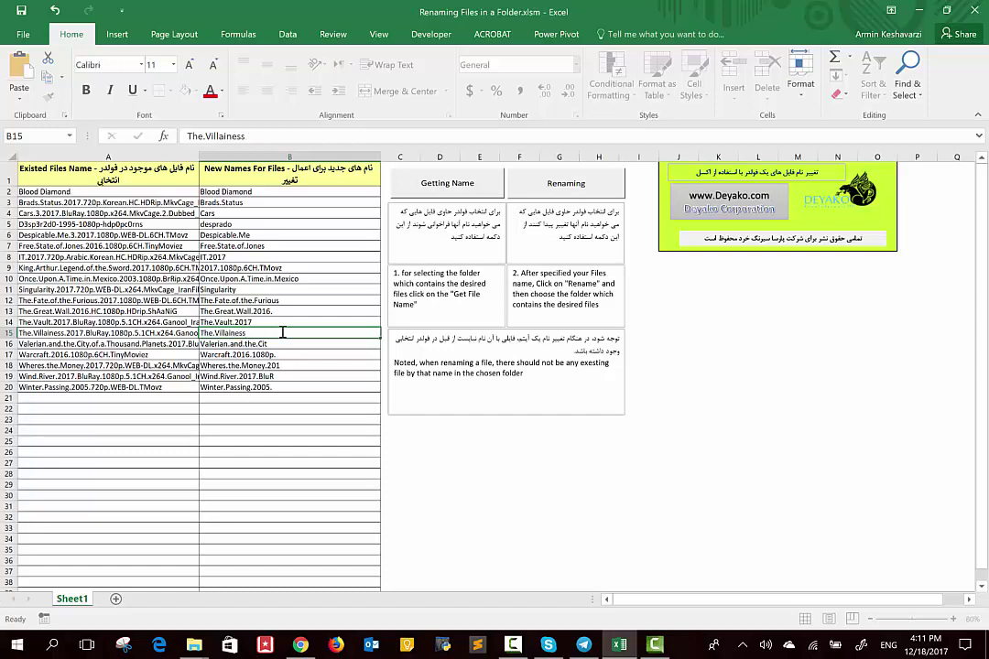
pyautogui.press('Return')
# Step: Take the Valerian title from A16's filename and paste it into B16
pyautogui.click(110, 345)
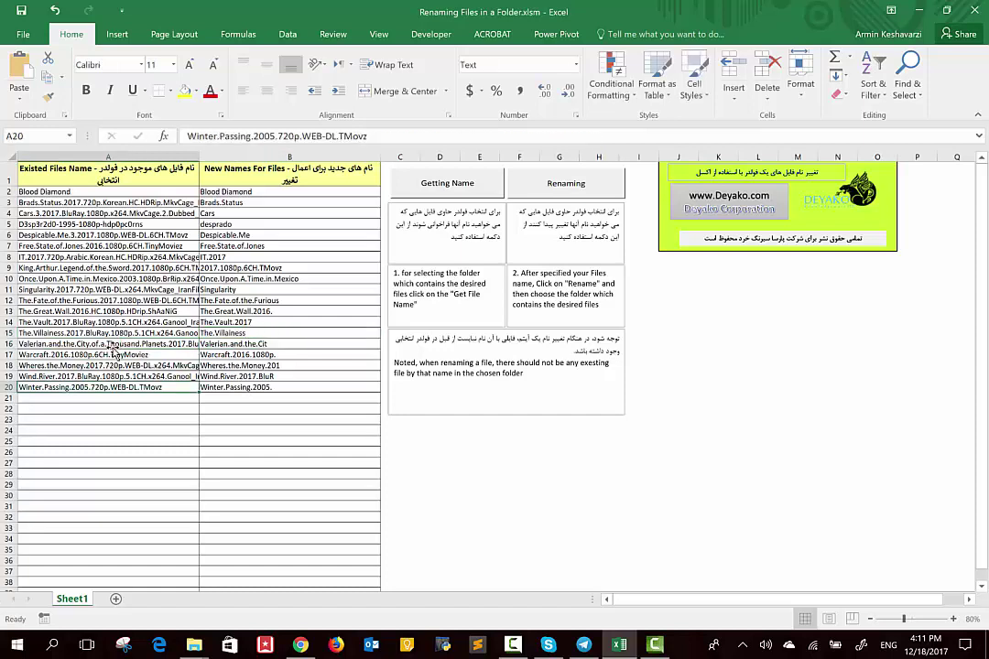
pyautogui.doubleClick(163, 345)
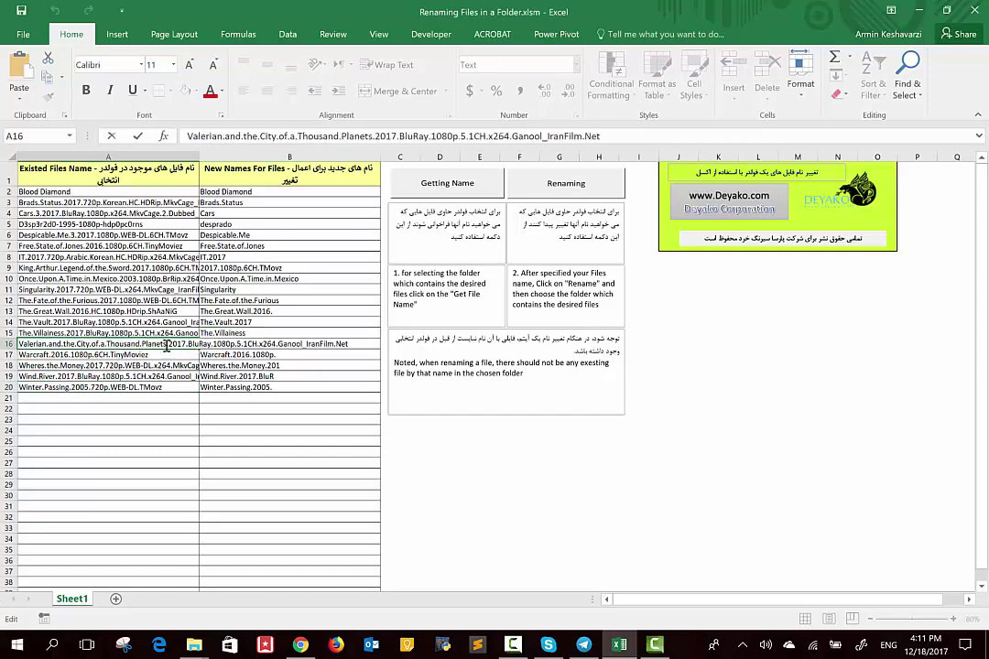
pyautogui.moveTo(163, 349); pyautogui.dragTo(9, 284)
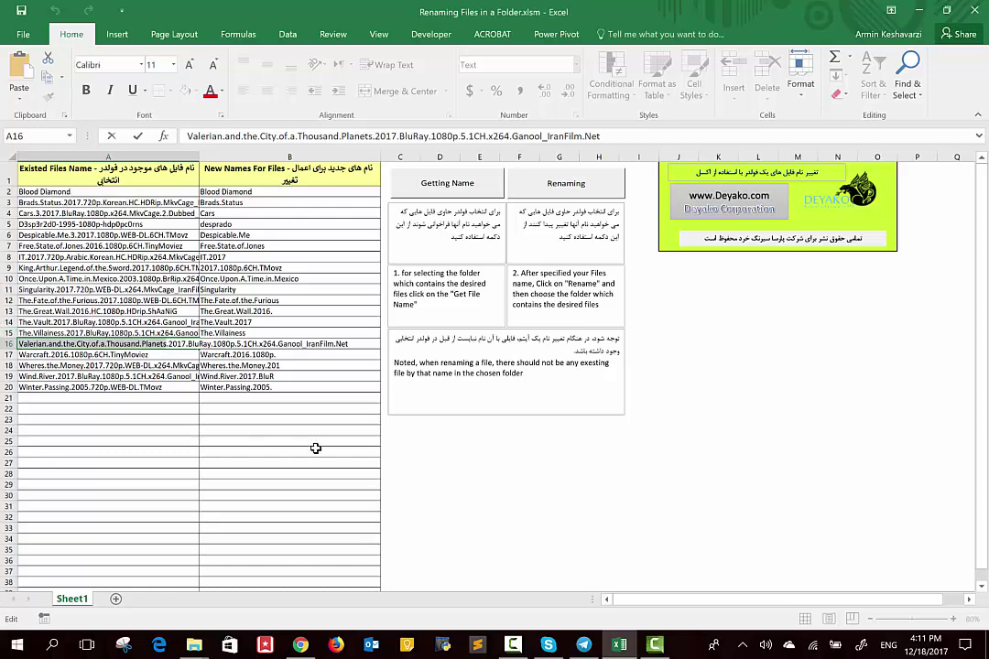
pyautogui.click(231, 293)
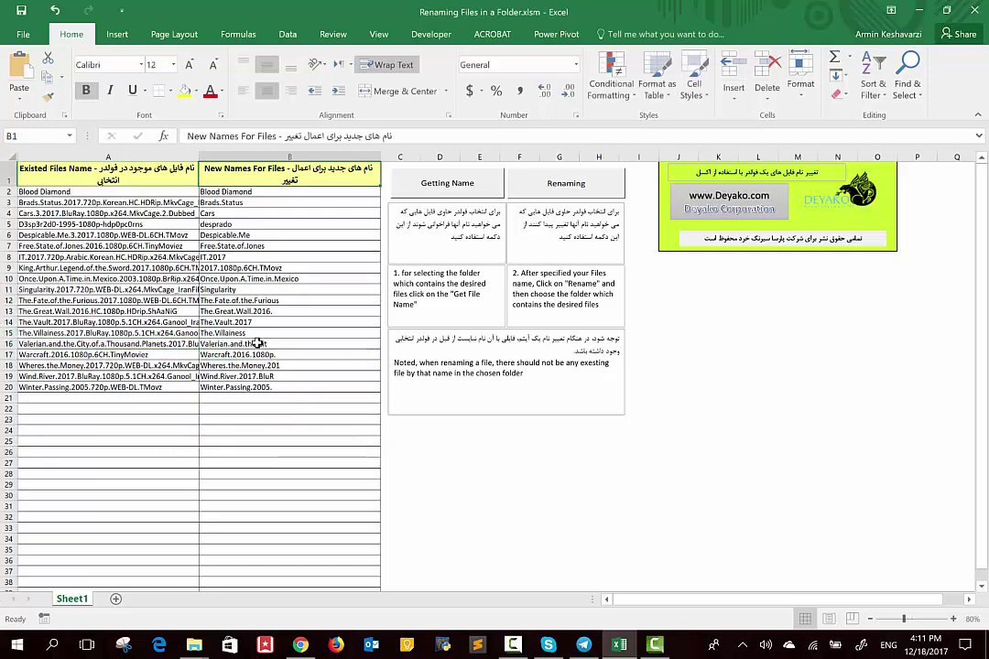
pyautogui.click(255, 346)
pyautogui.hotkey('ctrl', 'v')
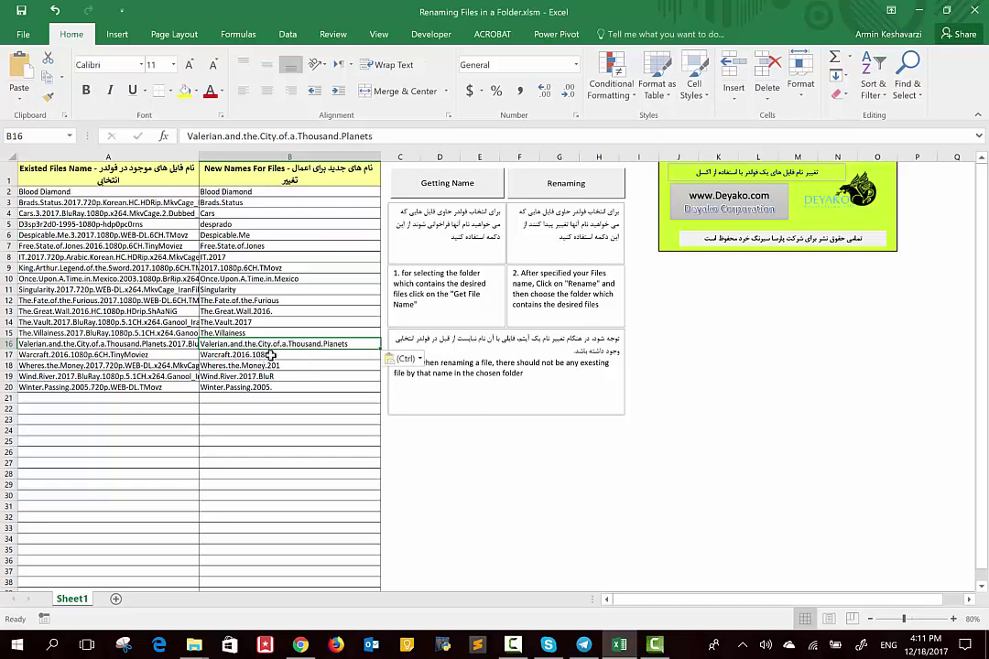
# Step: Set B17 to Warcraft and B18 to Wheres.the.Money using the A-column filenames
pyautogui.click(272, 356)
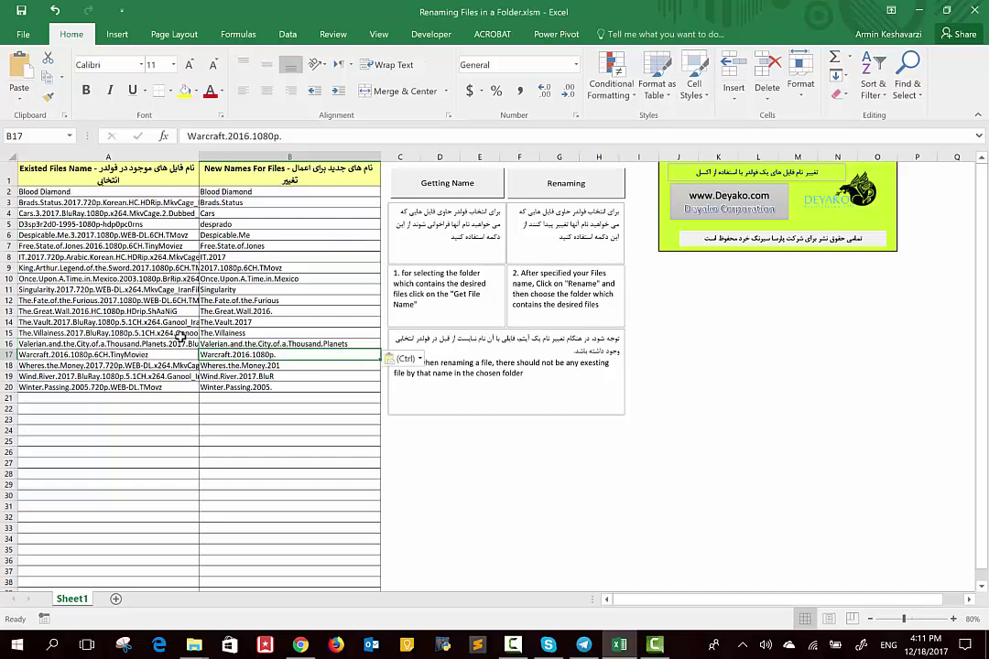
pyautogui.doubleClick(74, 354)
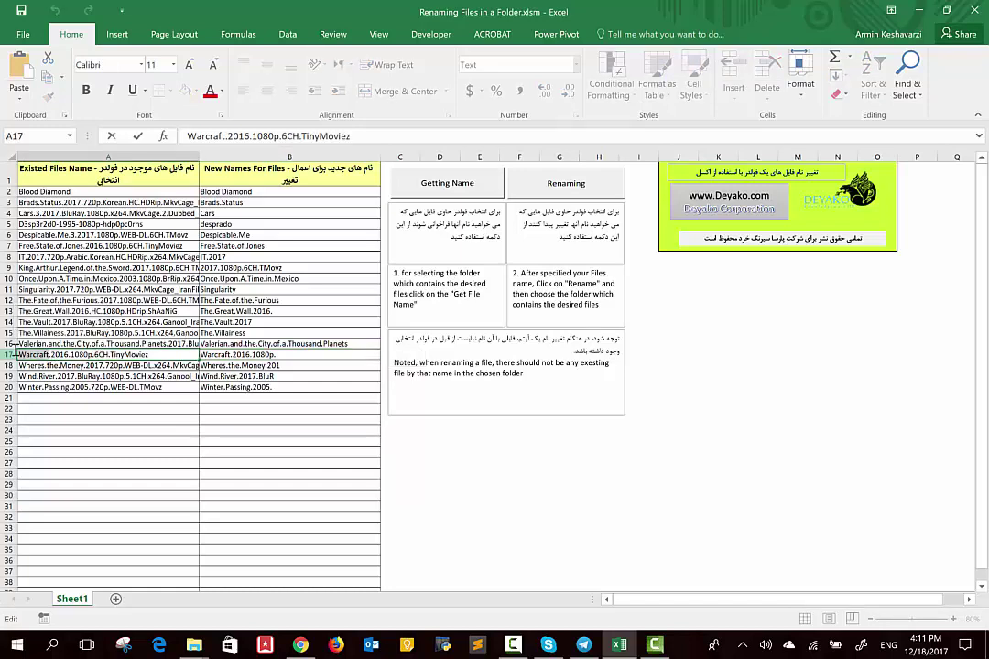
pyautogui.click(236, 357)
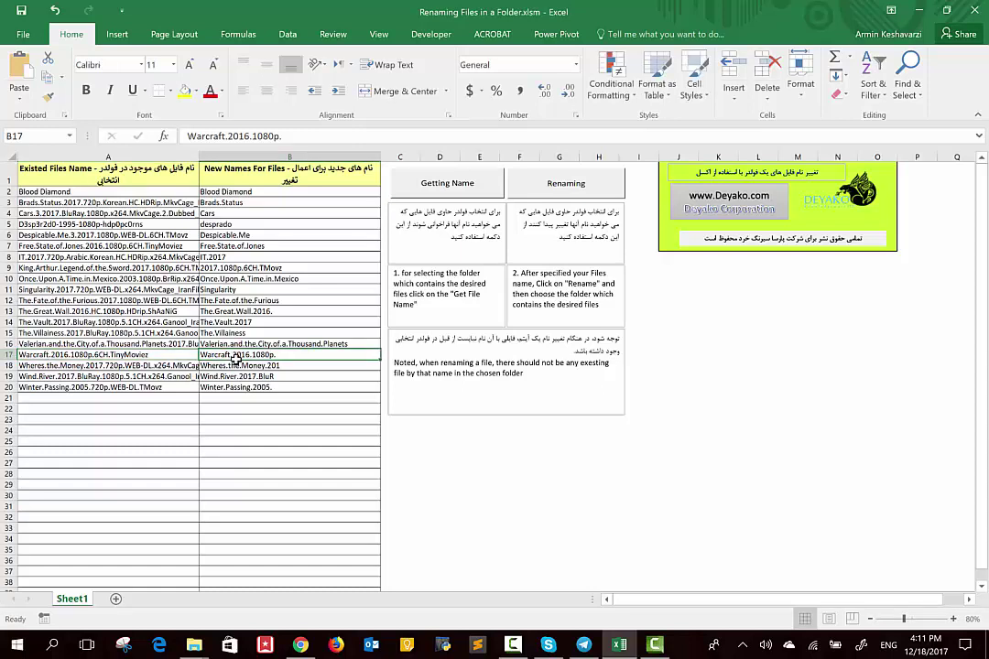
pyautogui.hotkey('ctrl', 'v')
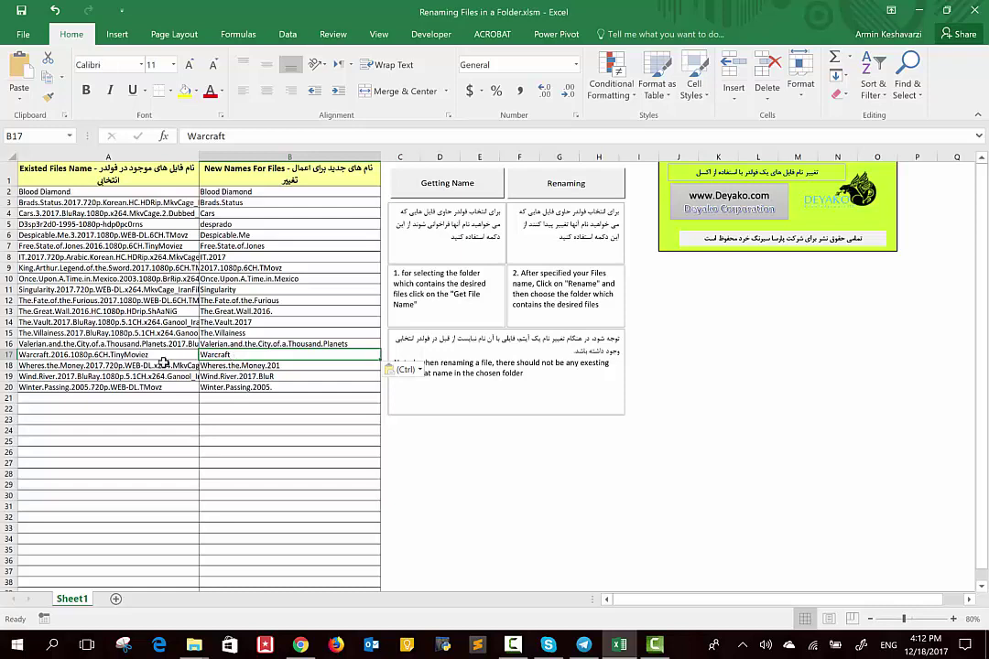
pyautogui.click(88, 366)
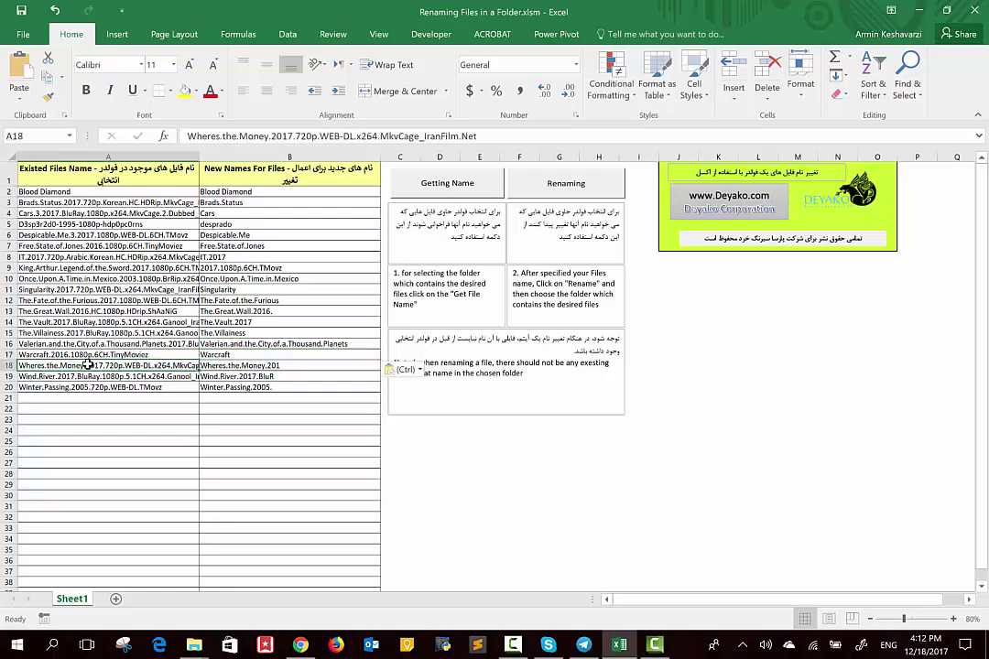
pyautogui.doubleClick(85, 365)
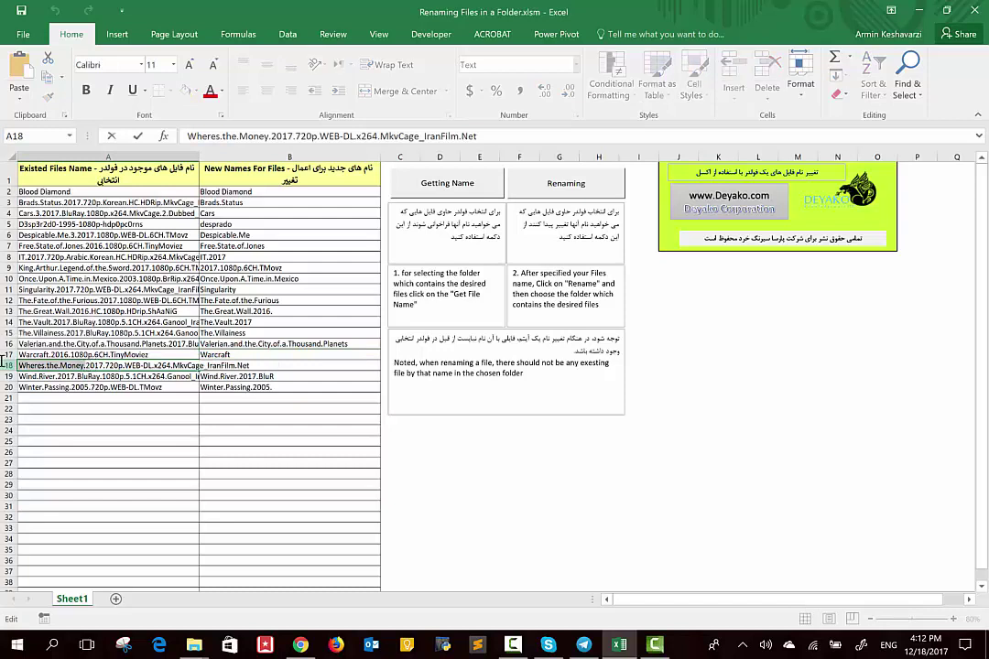
pyautogui.click(243, 377)
pyautogui.click(242, 366)
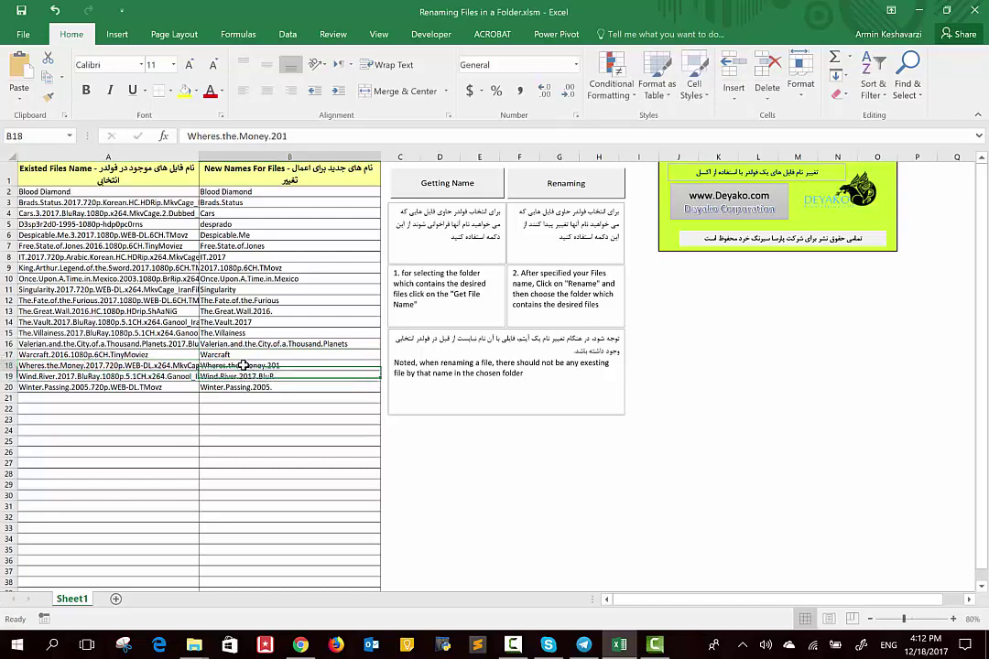
pyautogui.hotkey('ctrl', 'v')
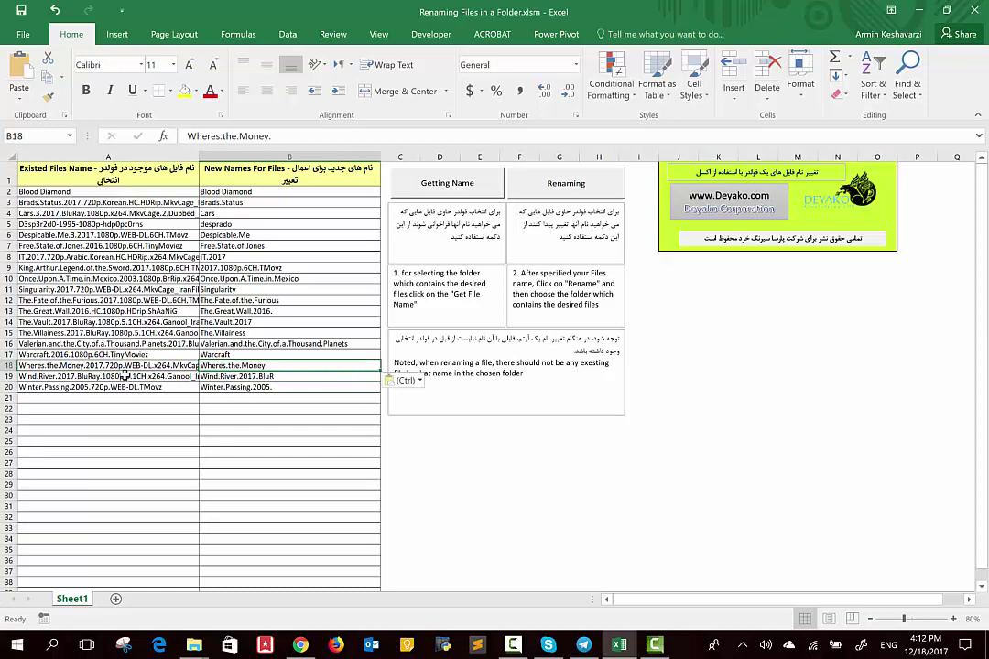
# Step: Copy Wind.River from A19 into B19 and confirm B20 as Winter.Passing
pyautogui.click(124, 377)
pyautogui.doubleClick(124, 376)
pyautogui.moveTo(55, 377); pyautogui.dragTo(18, 377)
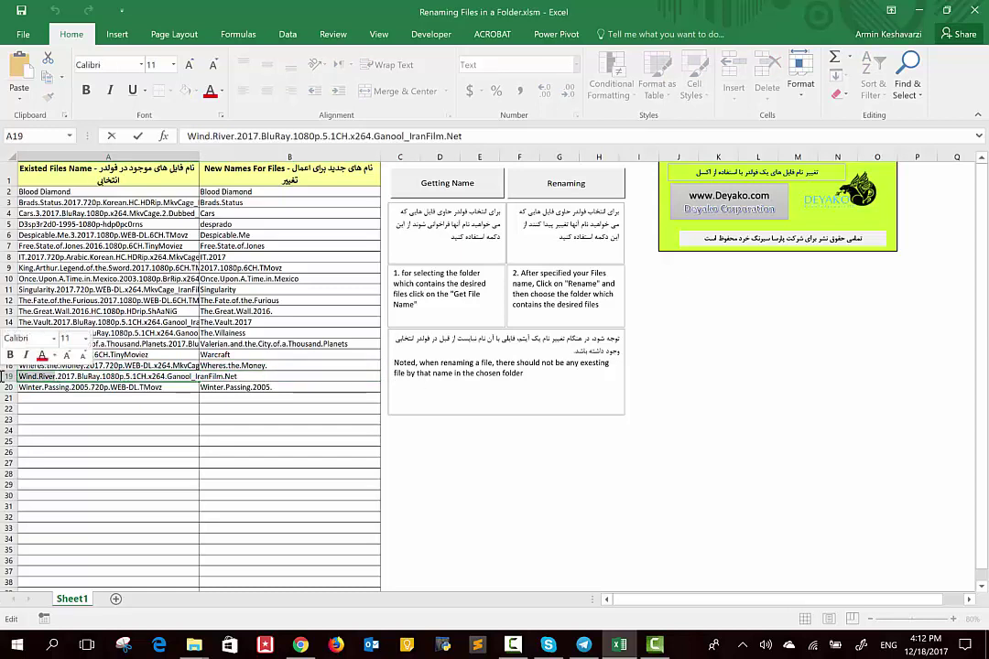
pyautogui.hotkey('ctrl', 'c')
pyautogui.click(265, 377)
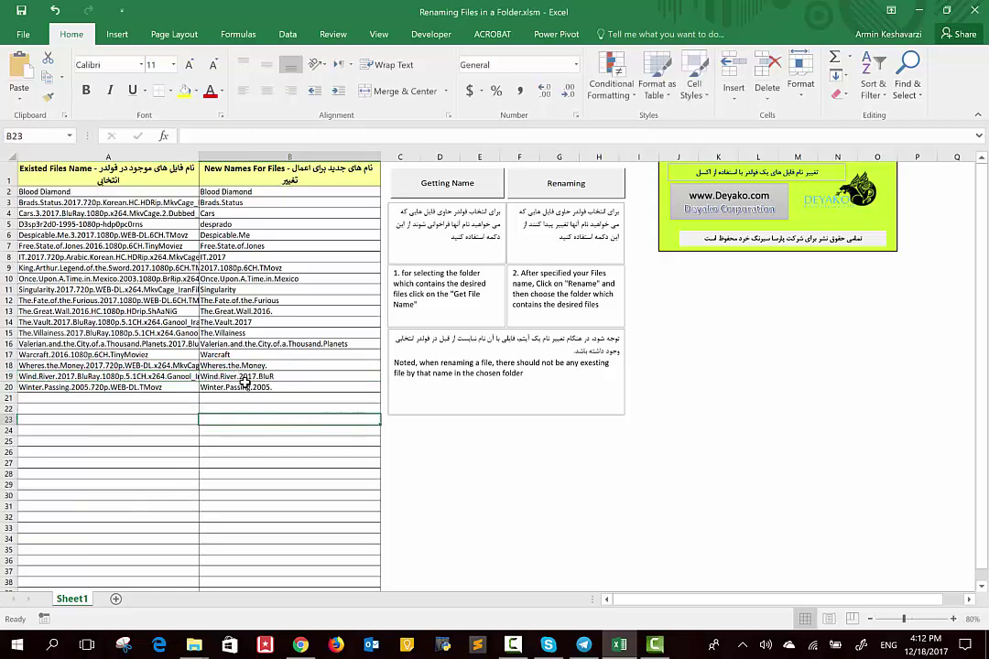
pyautogui.hotkey('ctrl', 'v')
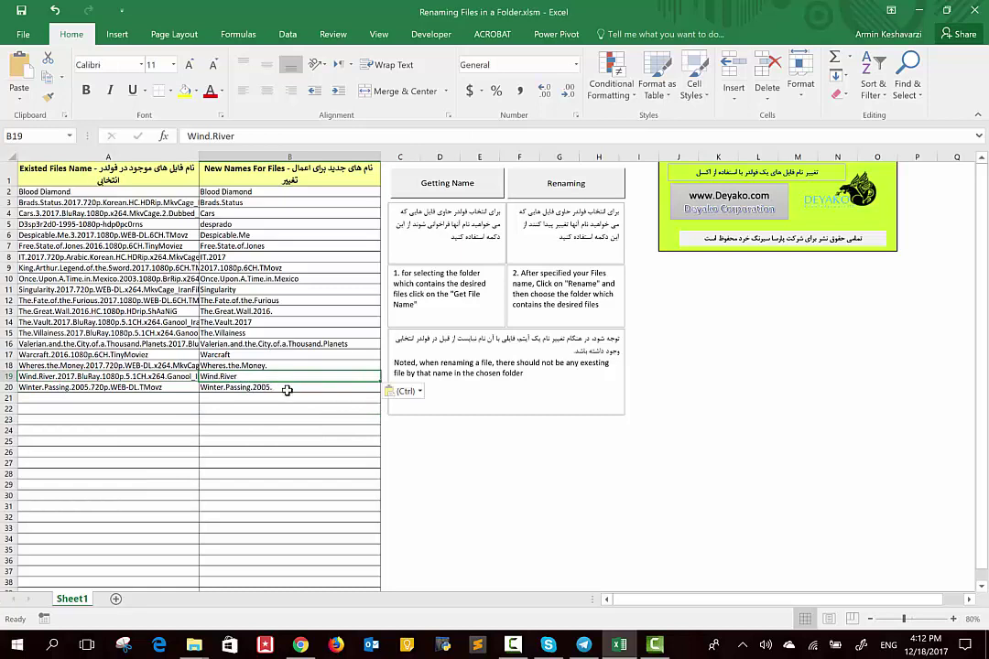
pyautogui.doubleClick(288, 390)
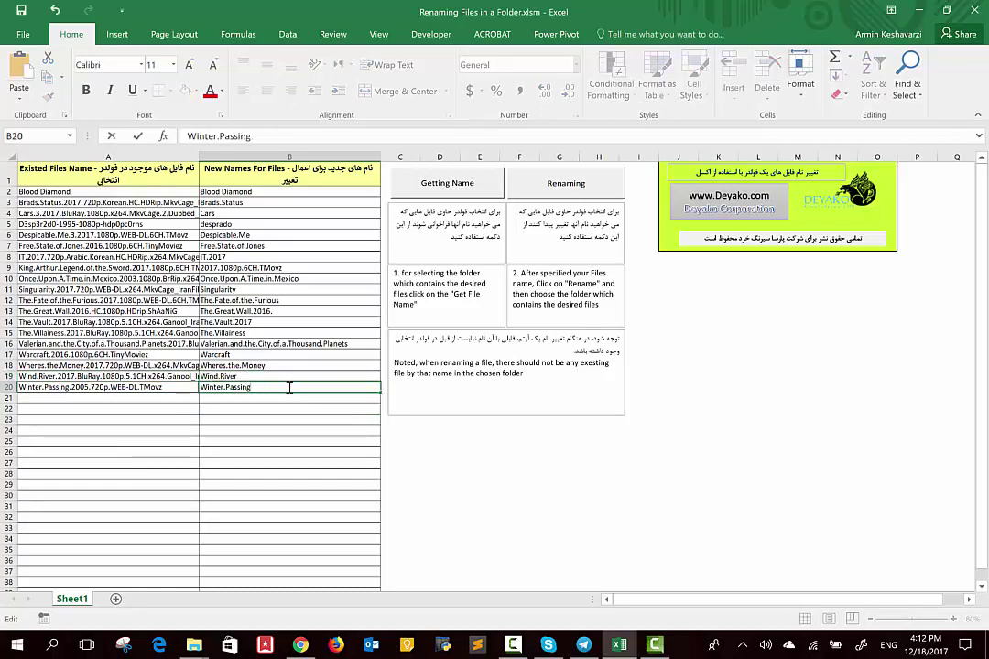
pyautogui.press('Return')
# Step: Run the Renaming macro on the Desktop > Multimedia > Movies folder
pyautogui.click(591, 188)
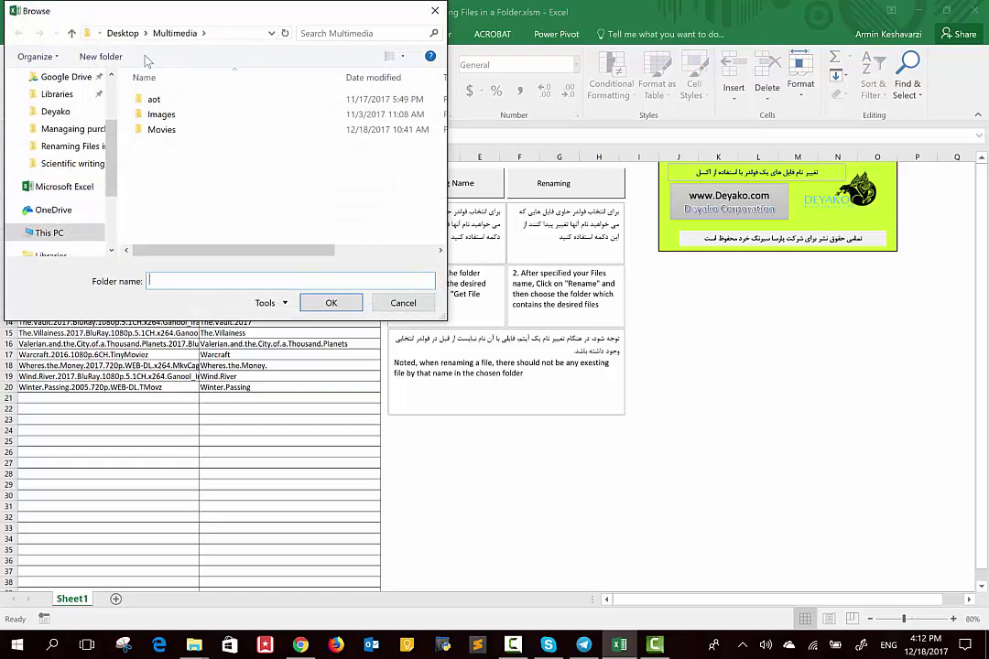
pyautogui.click(119, 34)
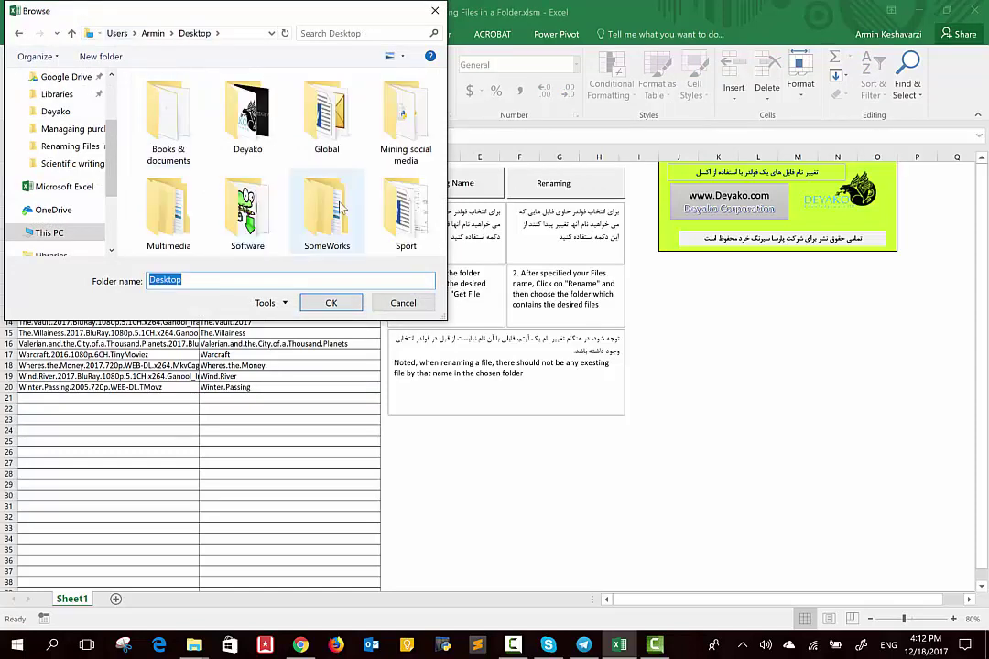
pyautogui.click(170, 204)
pyautogui.doubleClick(170, 203)
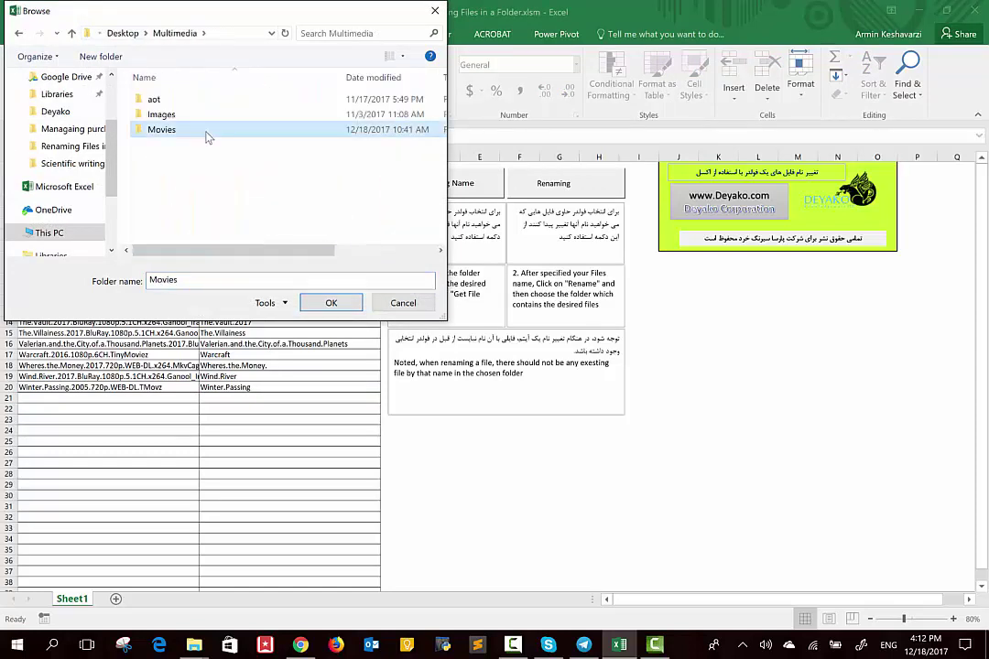
pyautogui.doubleClick(208, 133)
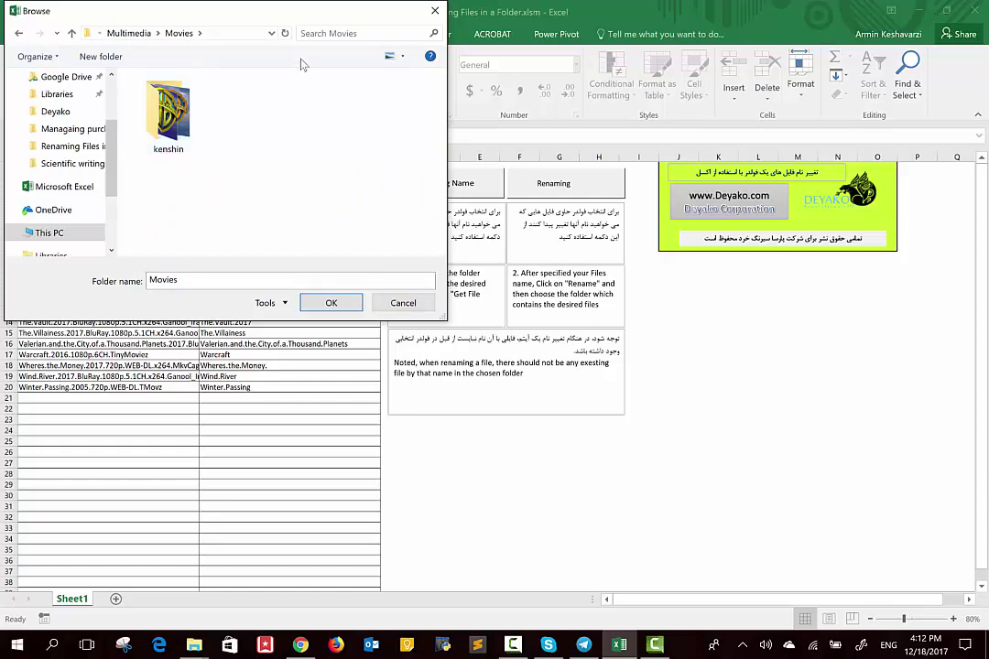
pyautogui.moveTo(303, 11); pyautogui.dragTo(605, 113)
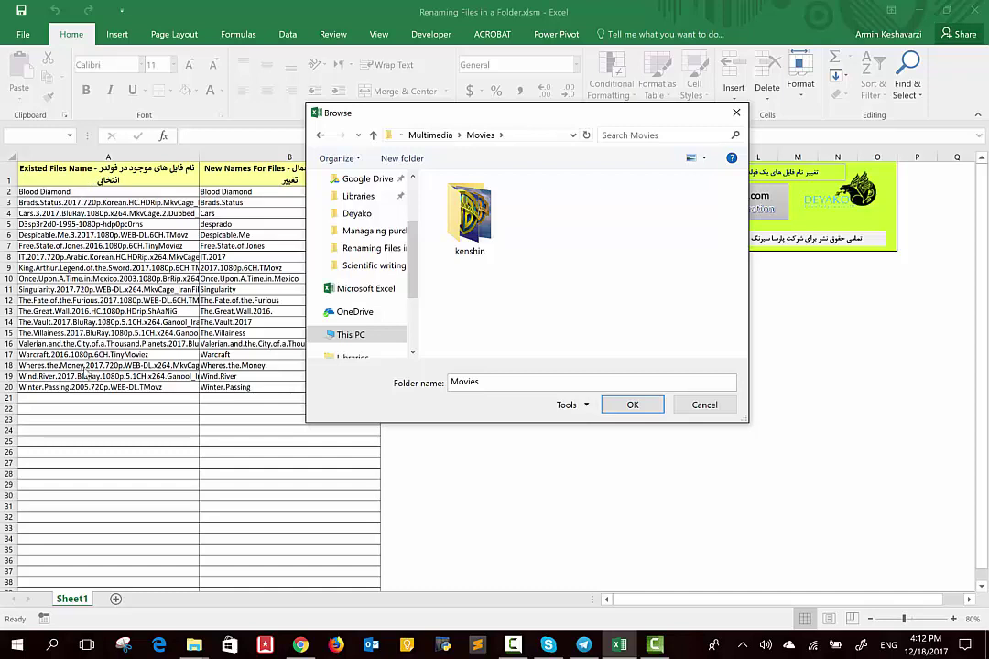
pyautogui.click(631, 404)
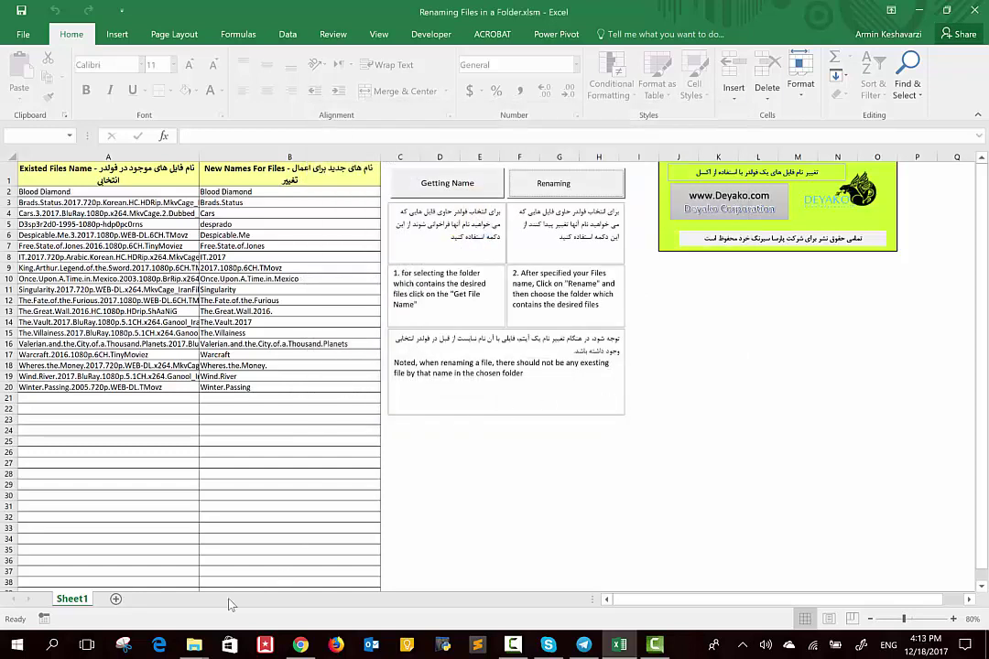
# Step: Browse to Desktop > Multimedia > Movies, review the renamed files like Cars.mkv, and close the window
pyautogui.moveTo(196, 648)
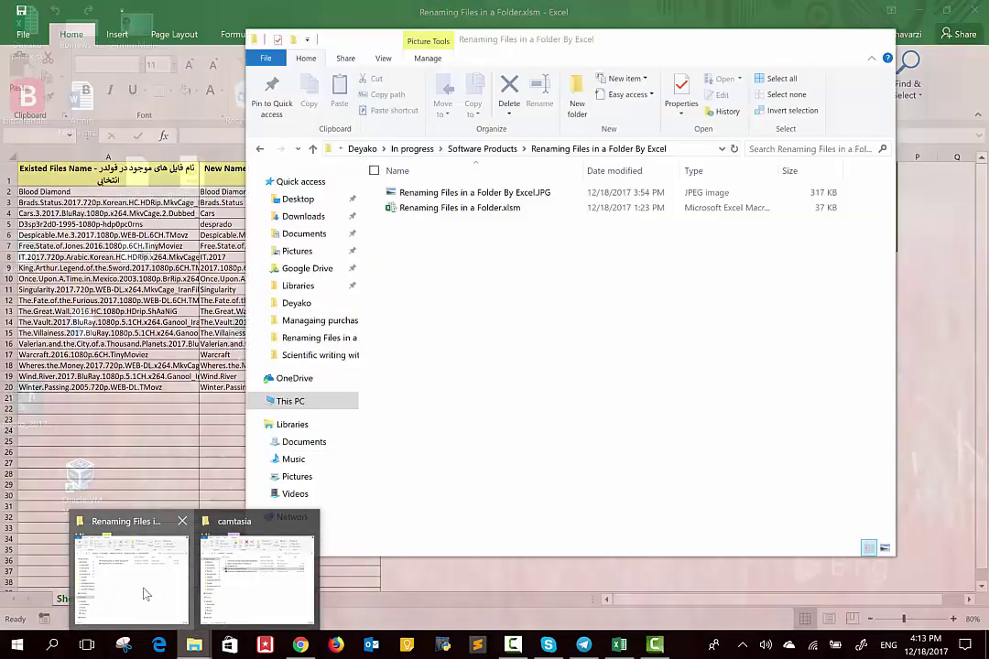
pyautogui.click(144, 594)
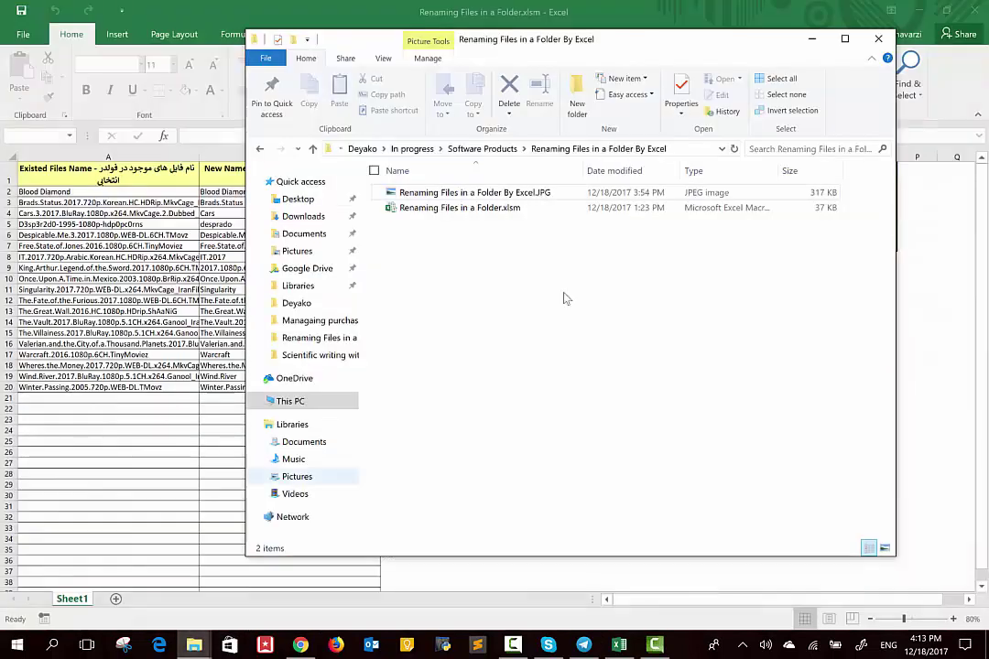
pyautogui.click(298, 198)
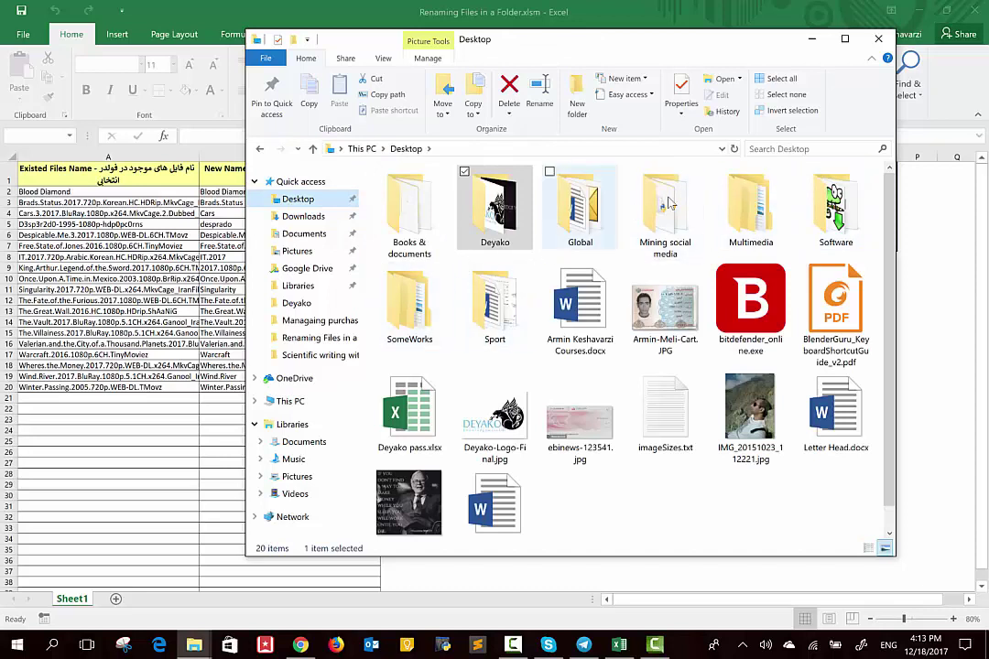
pyautogui.doubleClick(751, 206)
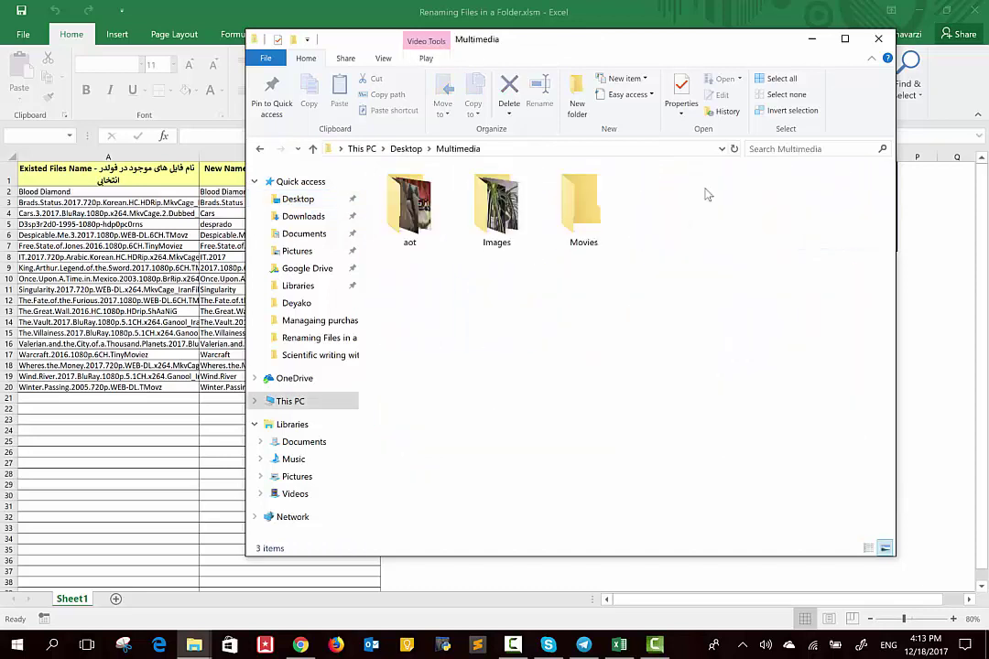
pyautogui.doubleClick(572, 202)
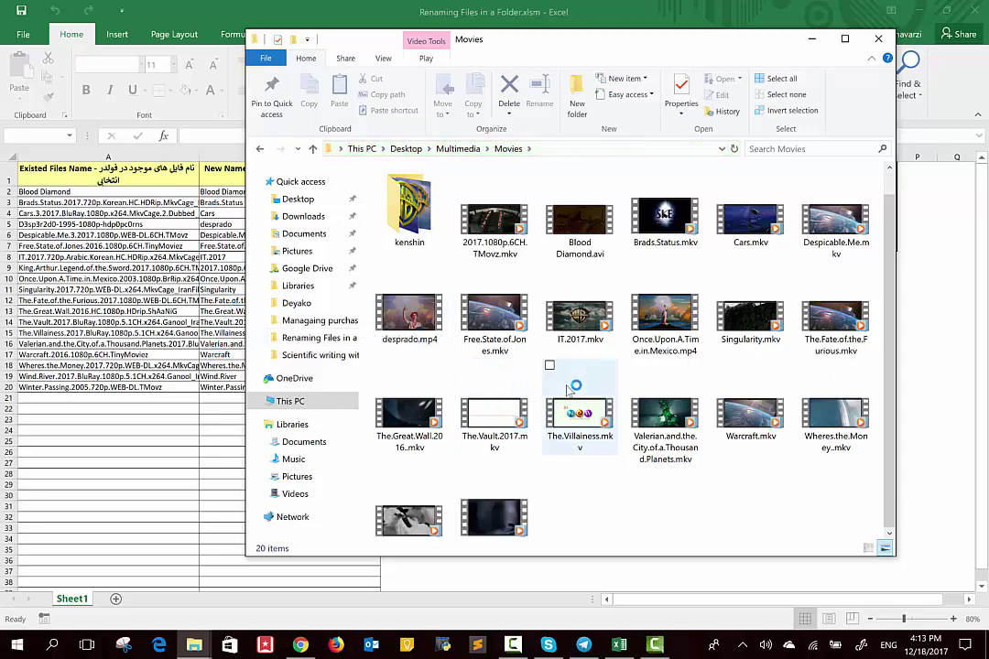
pyautogui.scroll(-1, 569, 419)
pyautogui.click(887, 37)
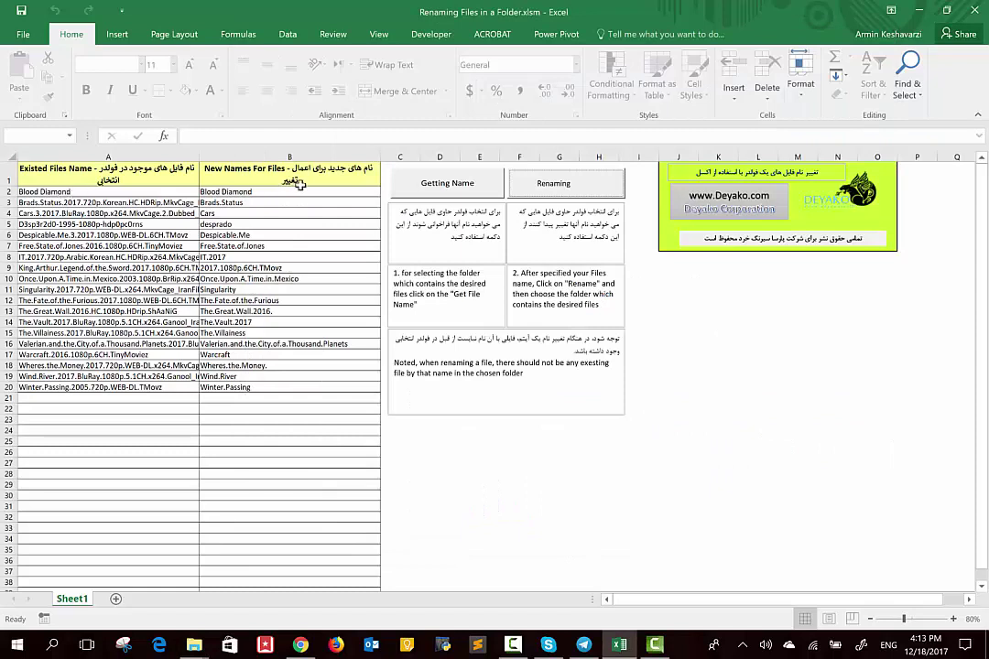
# Step: Back in the workbook, delete the new name Blood Diamond from cell B2
pyautogui.click(151, 190)
pyautogui.click(232, 190)
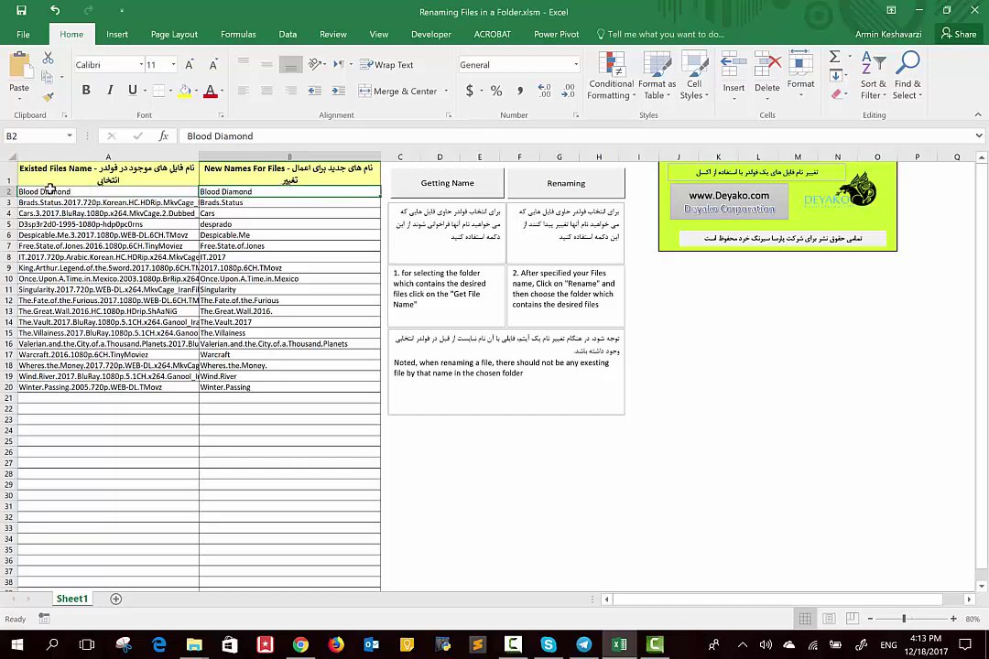
pyautogui.click(221, 202)
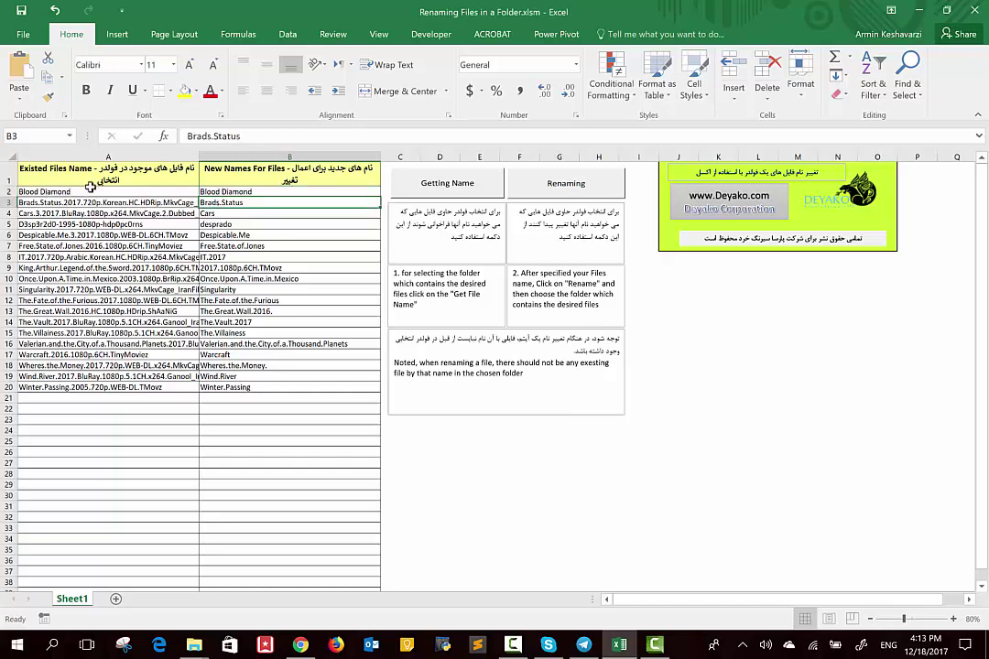
pyautogui.click(232, 192)
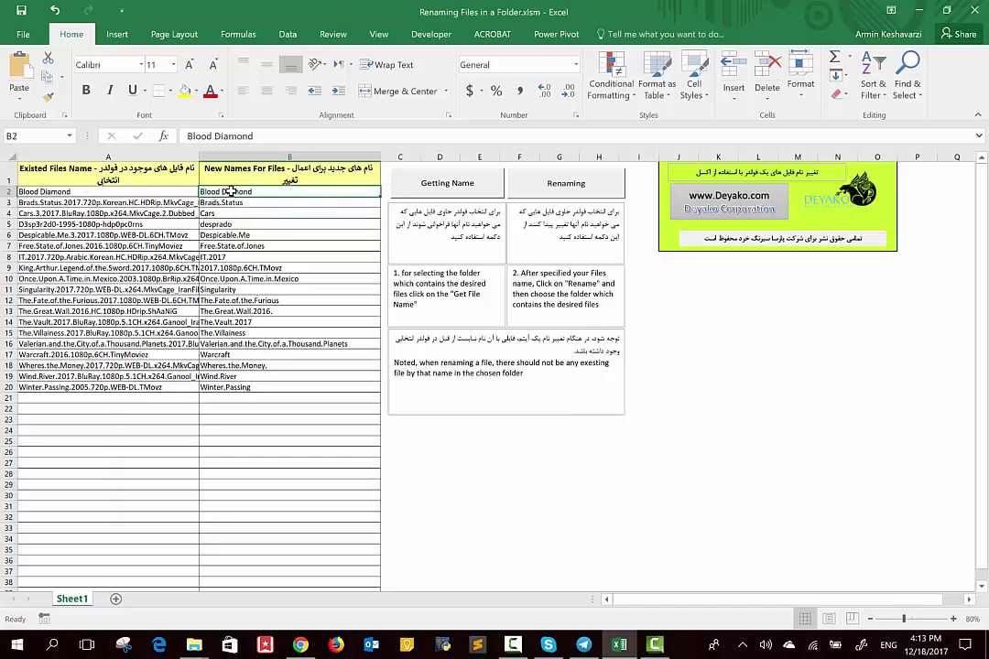
pyautogui.press('Delete')
# Step: Copy Blood Diamond from A2 into B3 and check that B2 is now empty
pyautogui.click(116, 189)
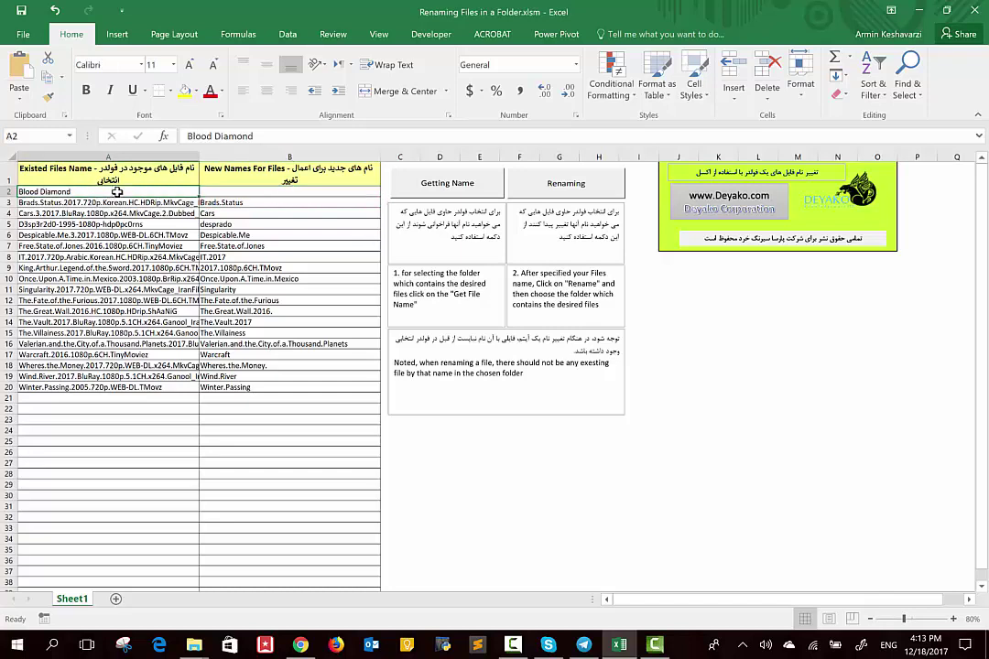
pyautogui.hotkey('ctrl', 'c')
pyautogui.click(253, 205)
pyautogui.hotkey('ctrl', 'v')
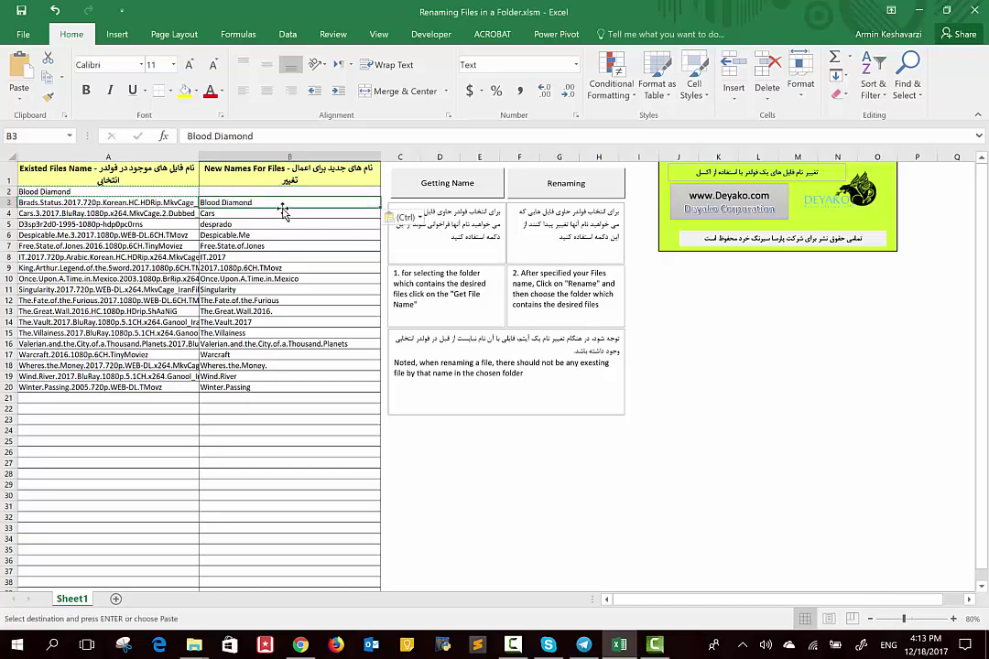
pyautogui.click(80, 201)
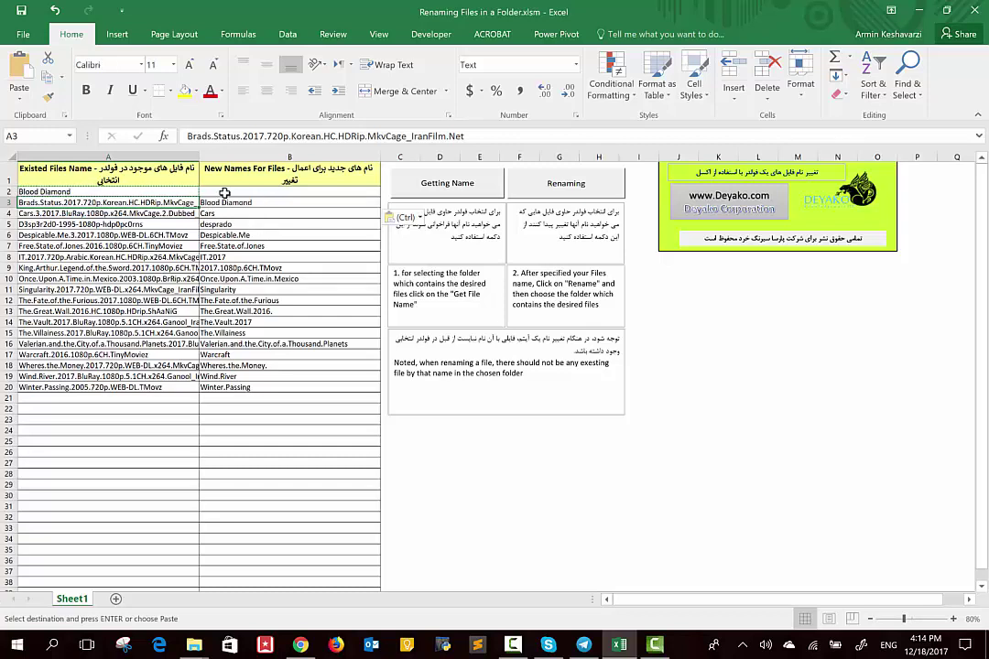
pyautogui.click(224, 192)
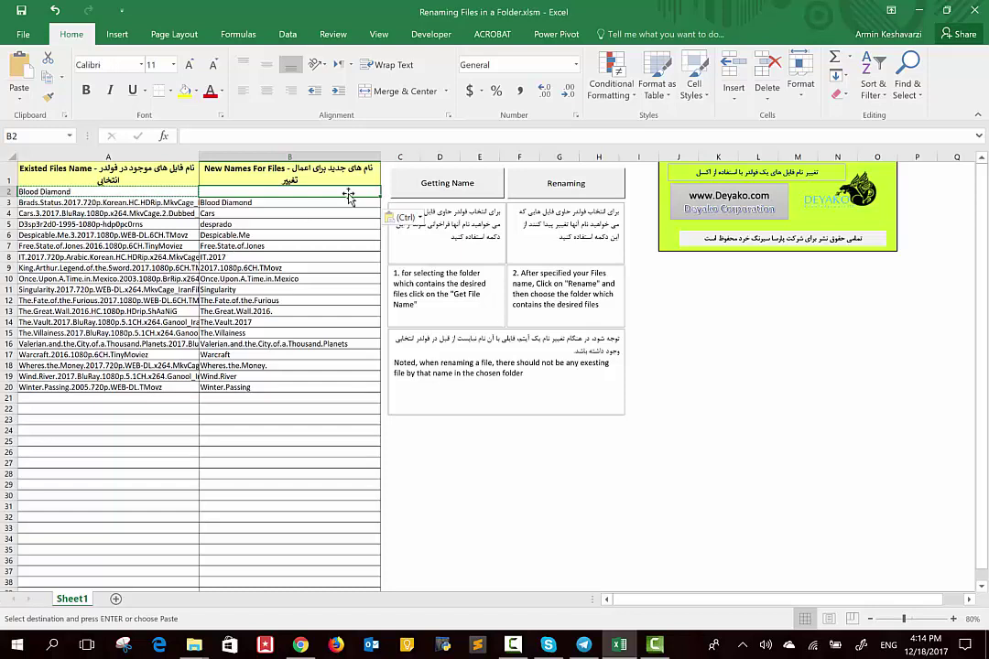
pyautogui.click(259, 215)
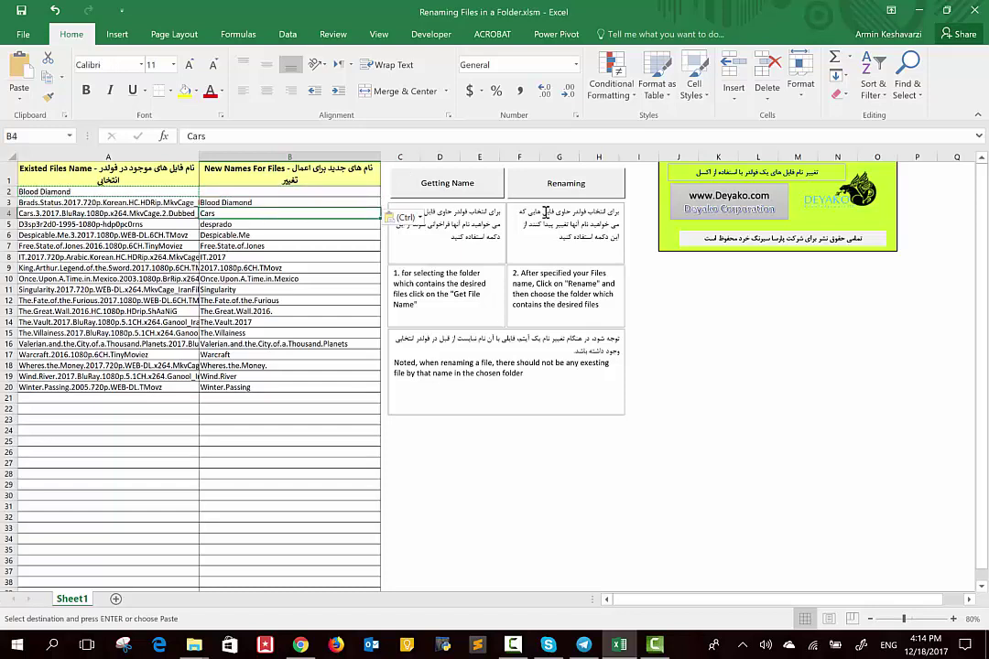
# Step: Rerun the Renaming macro on the Movies folder with the edited names
pyautogui.click(570, 190)
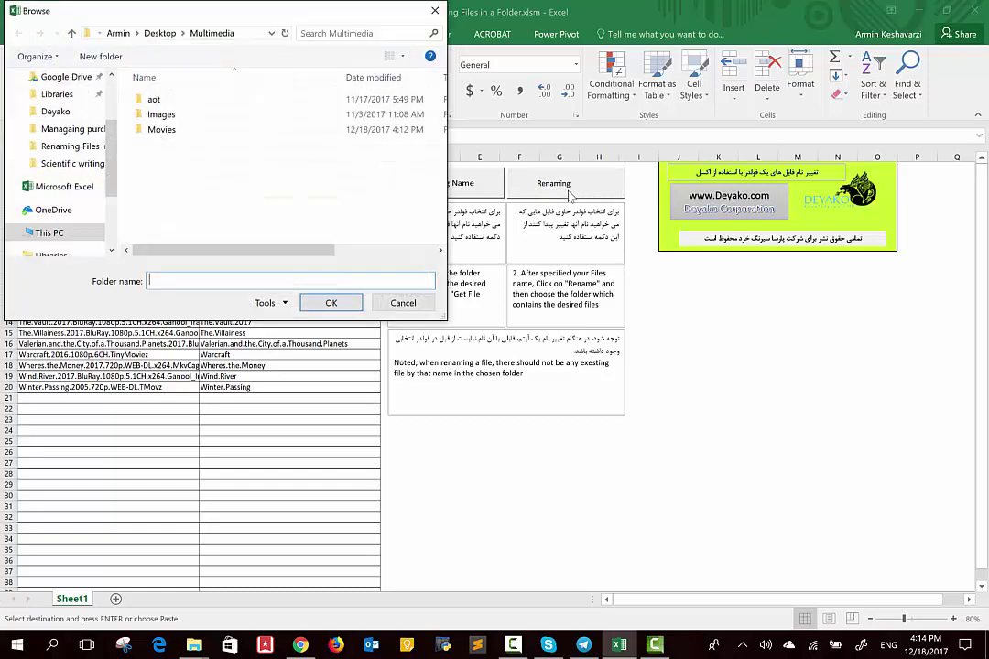
pyautogui.click(210, 131)
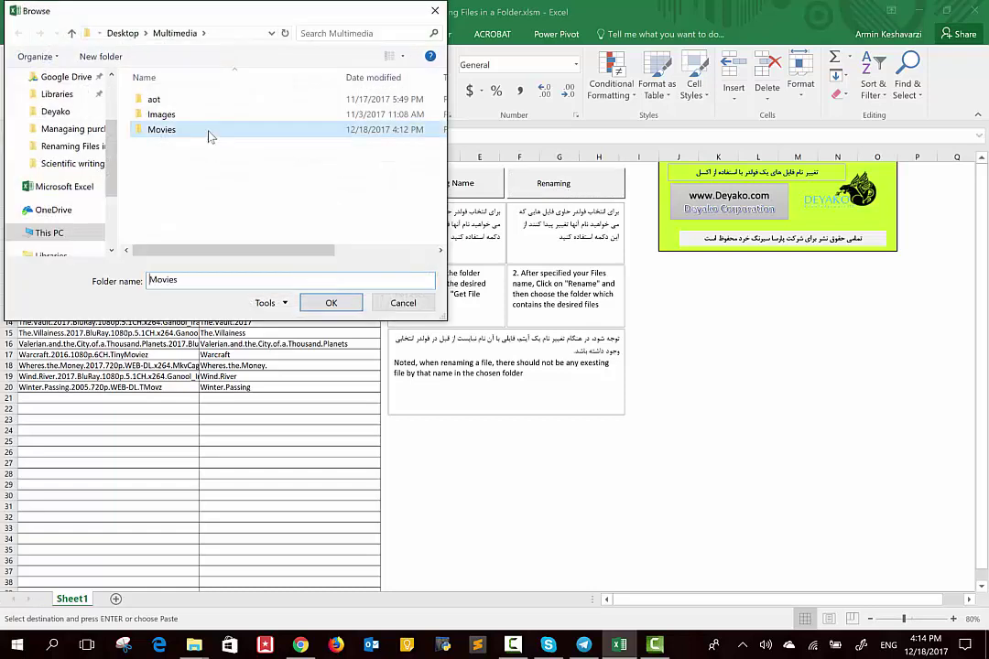
pyautogui.click(331, 304)
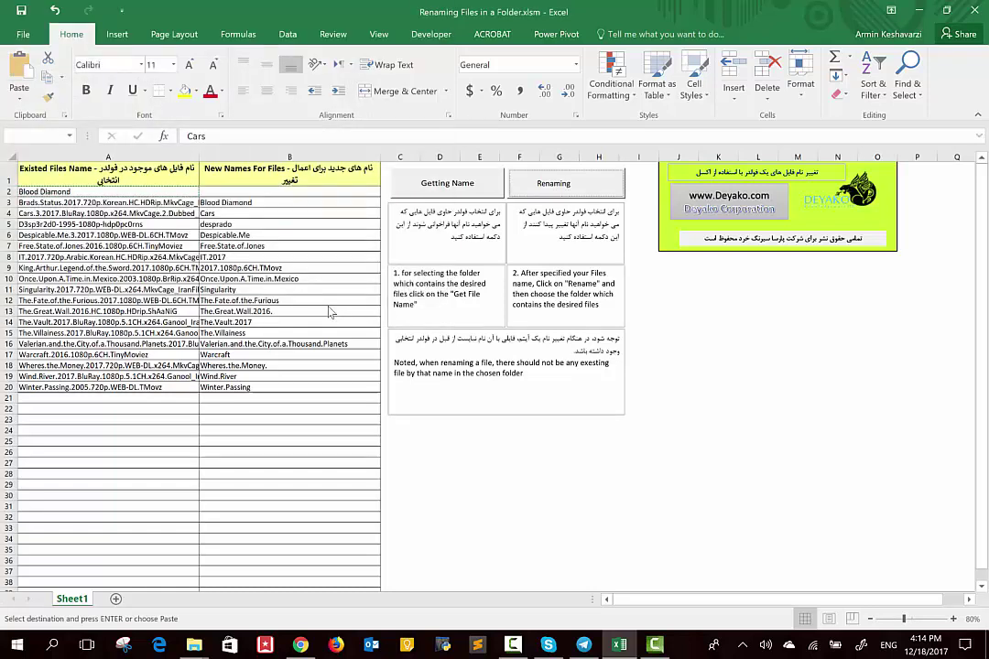
pyautogui.click(112, 202)
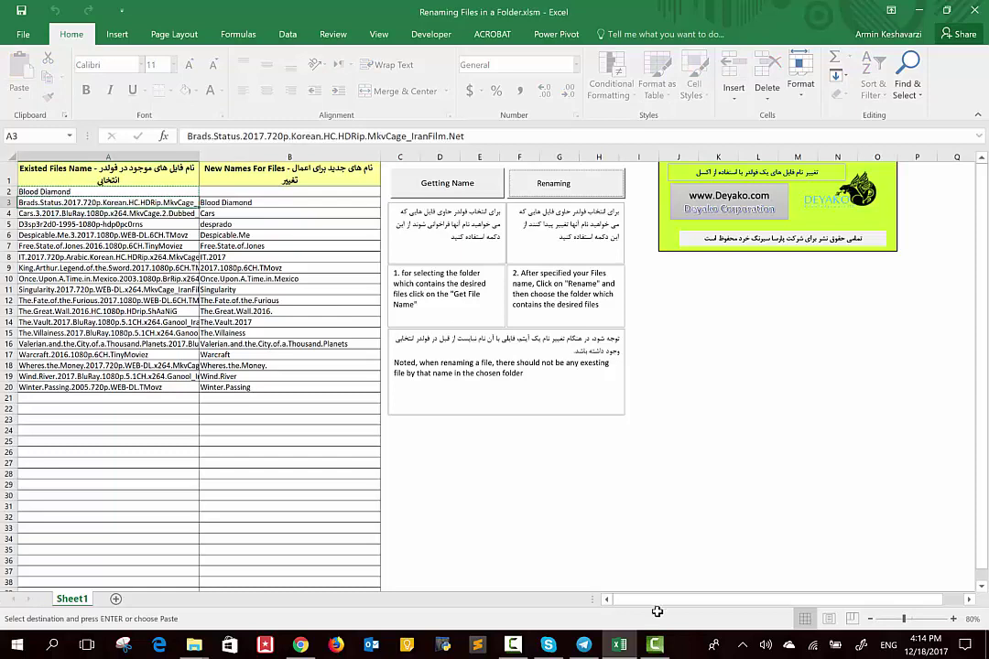
pyautogui.click(194, 645)
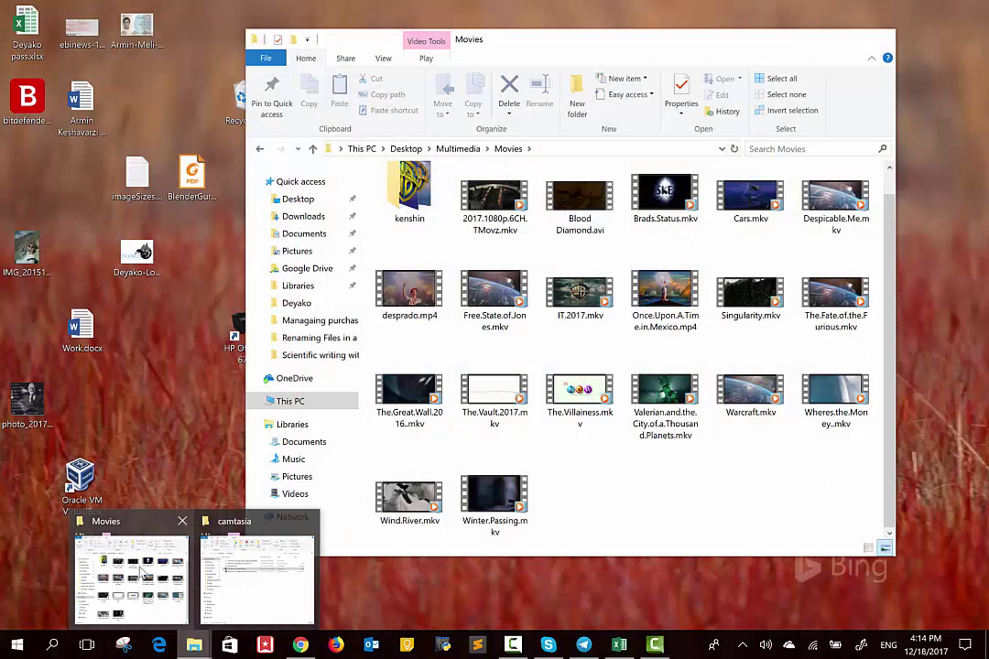
# Step: In the Movies folder, inspect Blood Diamond.avi and the unchanged Brads.Status.mkv, then return to Excel
pyautogui.click(138, 573)
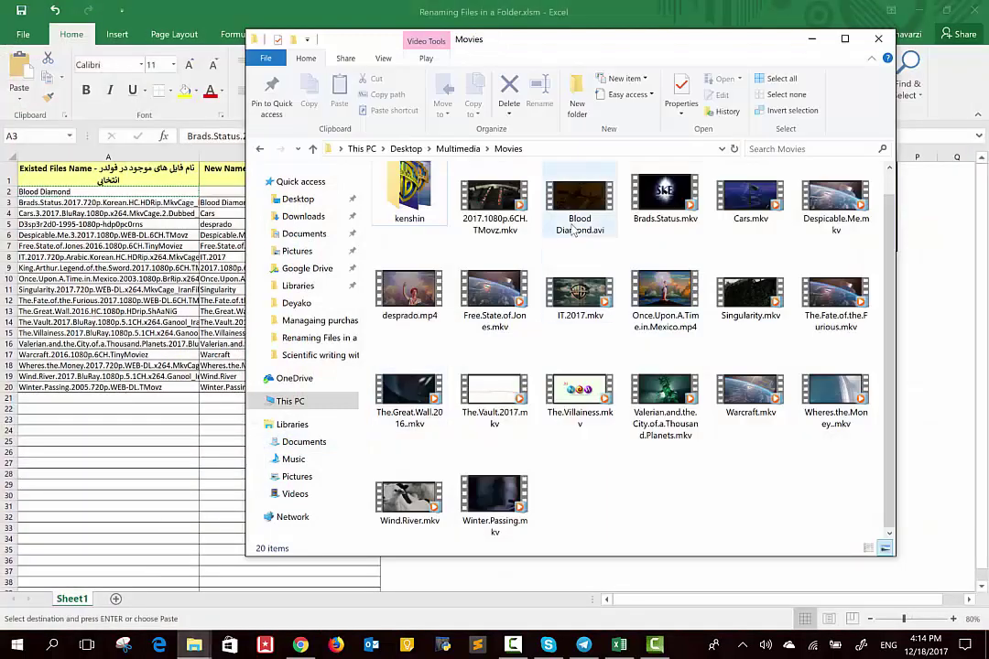
pyautogui.click(574, 232)
pyautogui.click(671, 236)
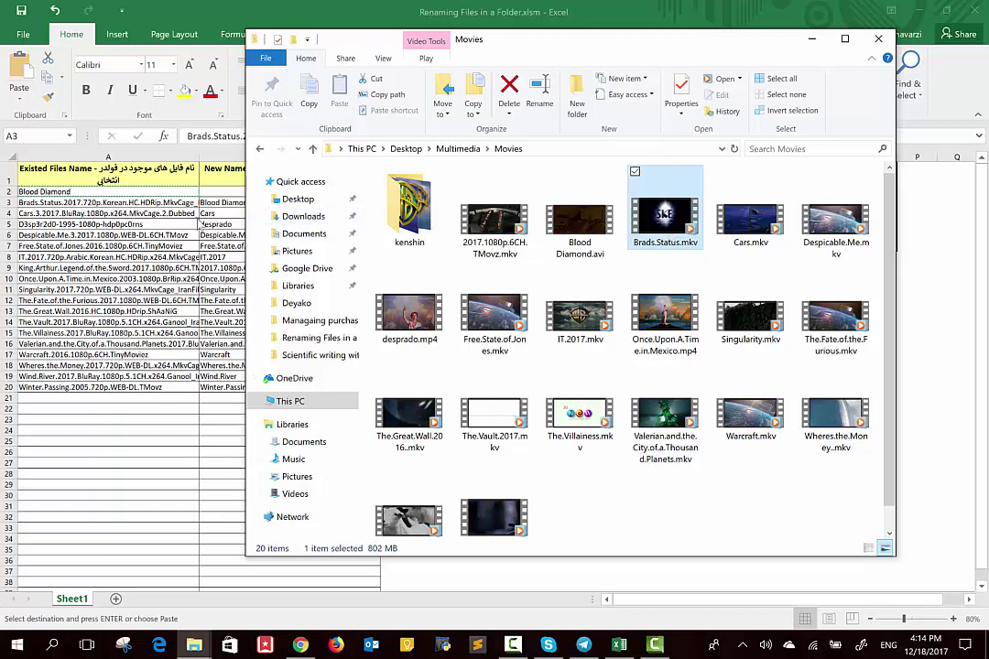
pyautogui.click(200, 221)
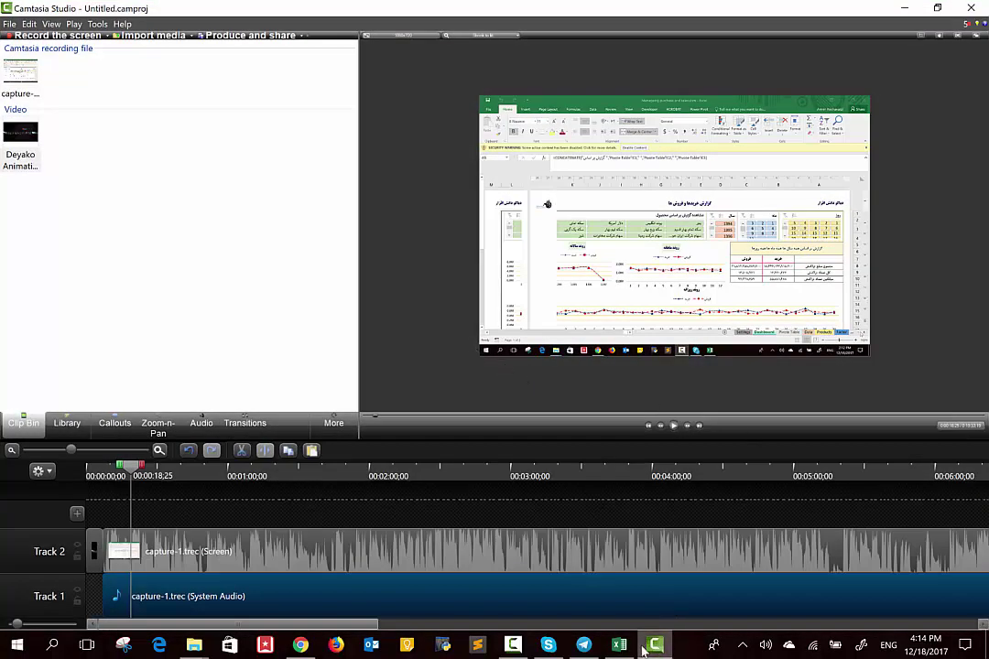
pyautogui.click(650, 646)
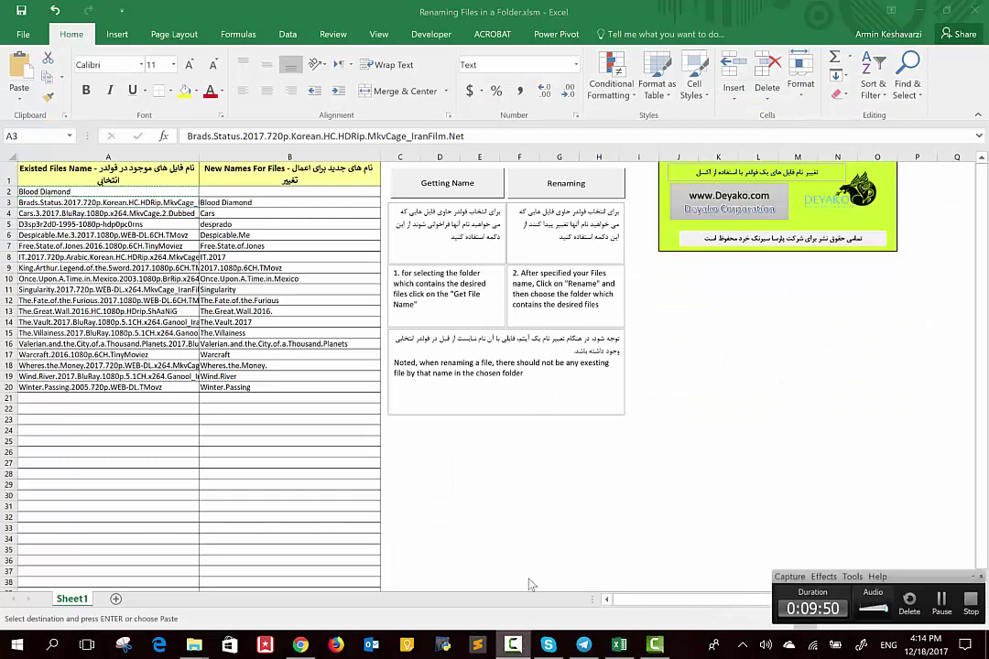